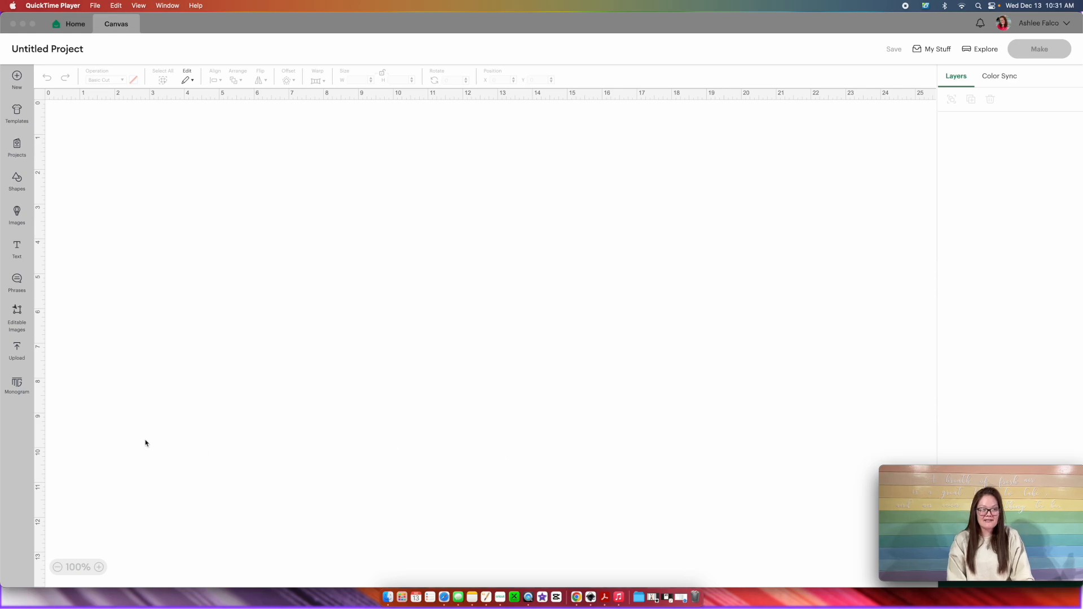
- Load 01.png from the Sunday Start folder's 2024 black PNG set in Downloads as a new image upload
left_click(19, 352)
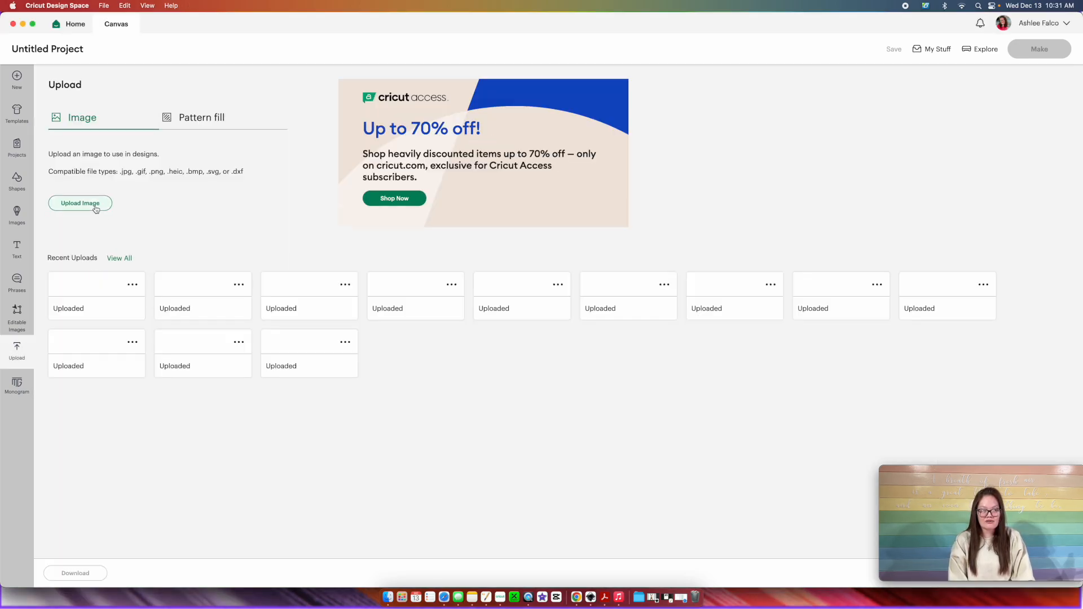
left_click(79, 203)
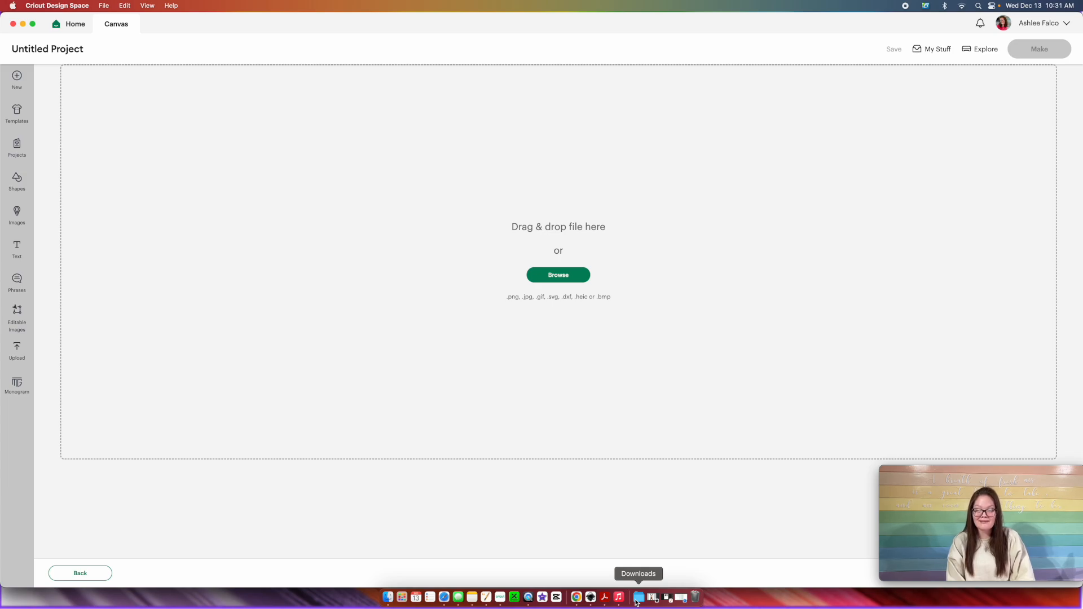
left_click(637, 599)
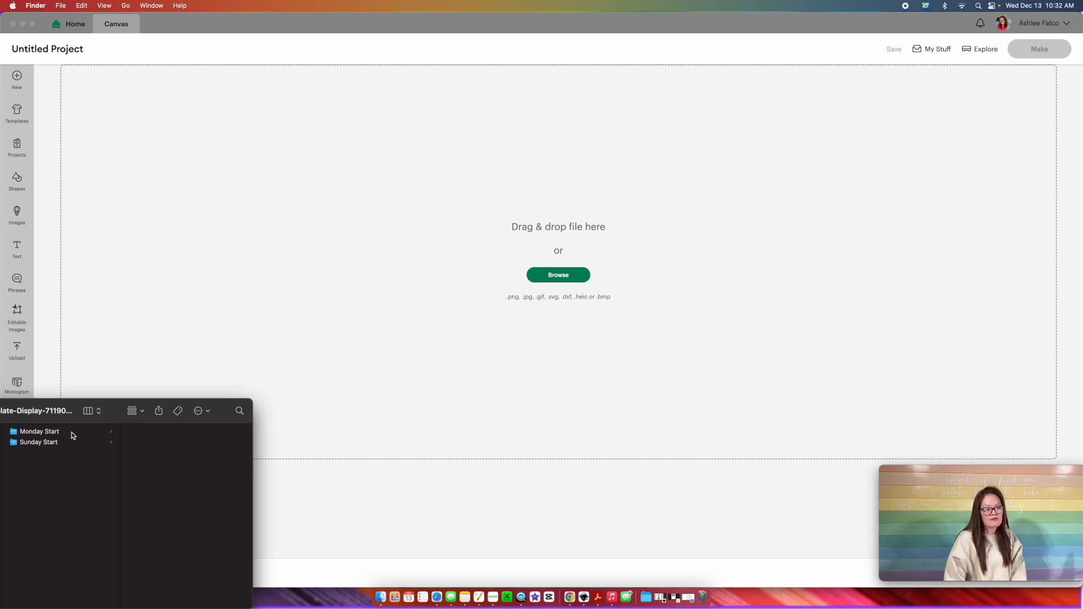
left_click(65, 443)
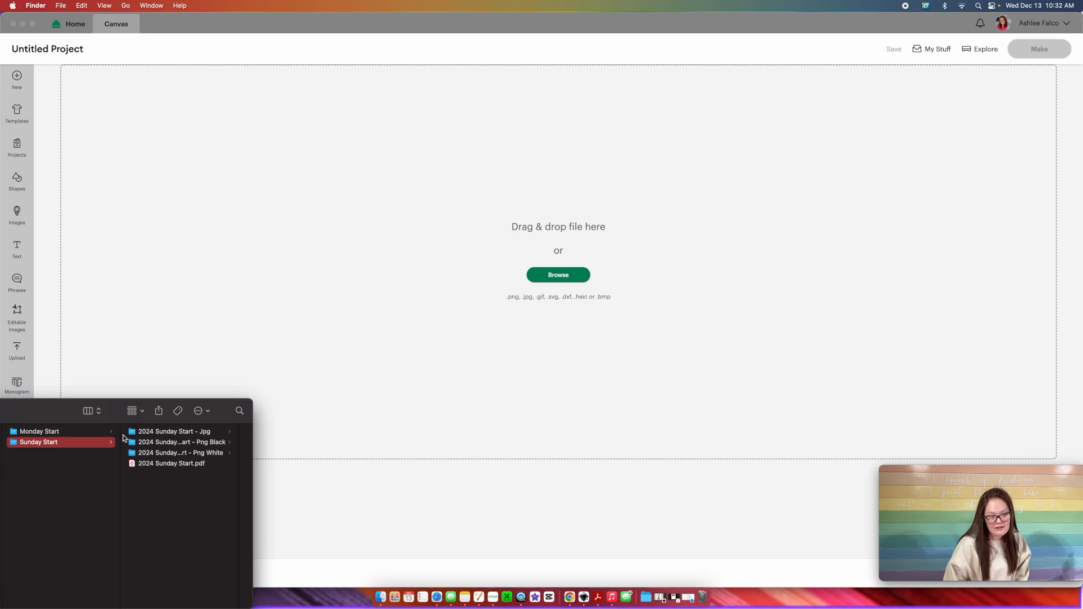
left_click(158, 444)
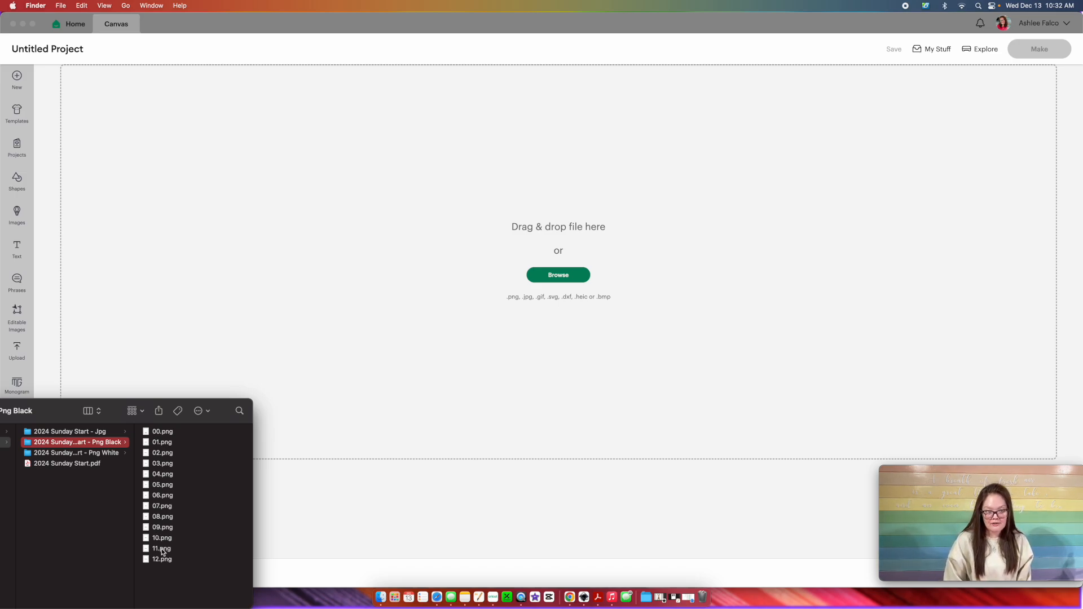
left_click(162, 443)
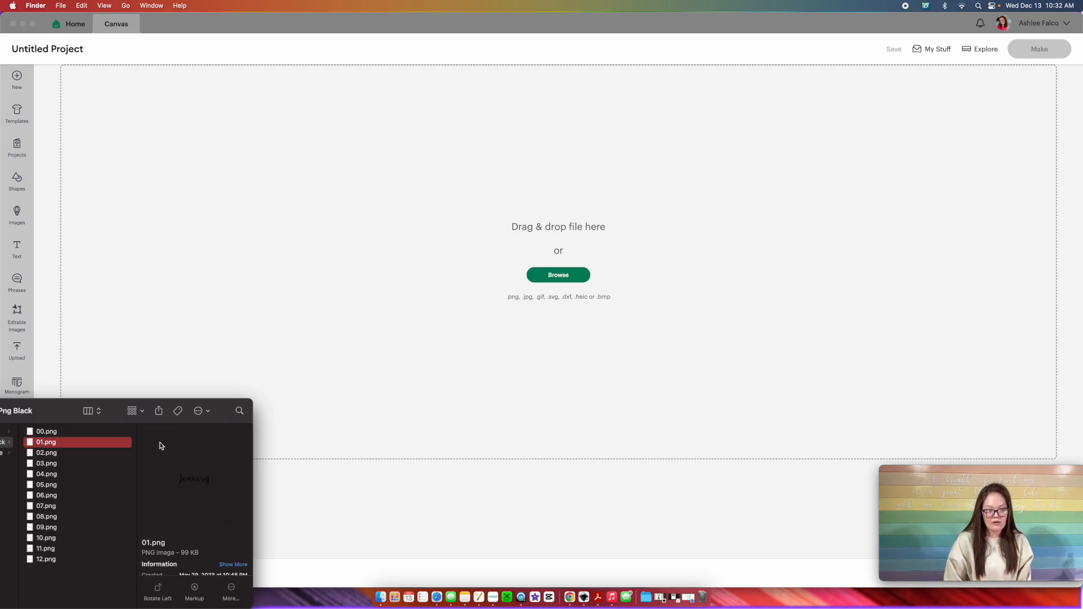
left_click(71, 433)
left_click(46, 443)
left_click_drag(47, 446, 651, 314)
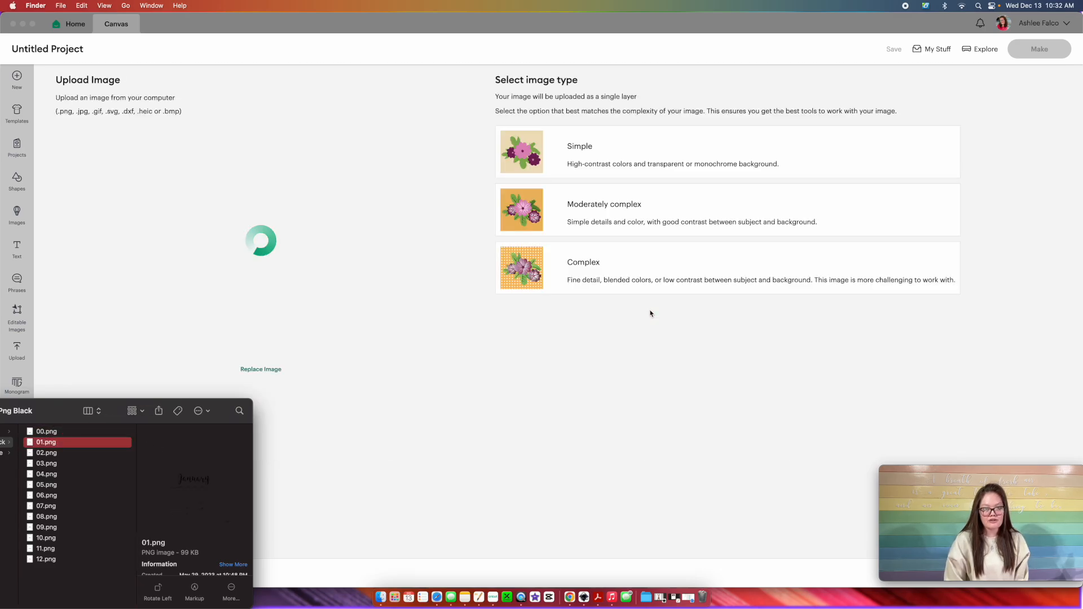
- Set the January calendar's image type to Complex and continue to the background and crop editing stage
left_click(646, 312)
left_click(642, 277)
left_click_drag(960, 471, 802, 470)
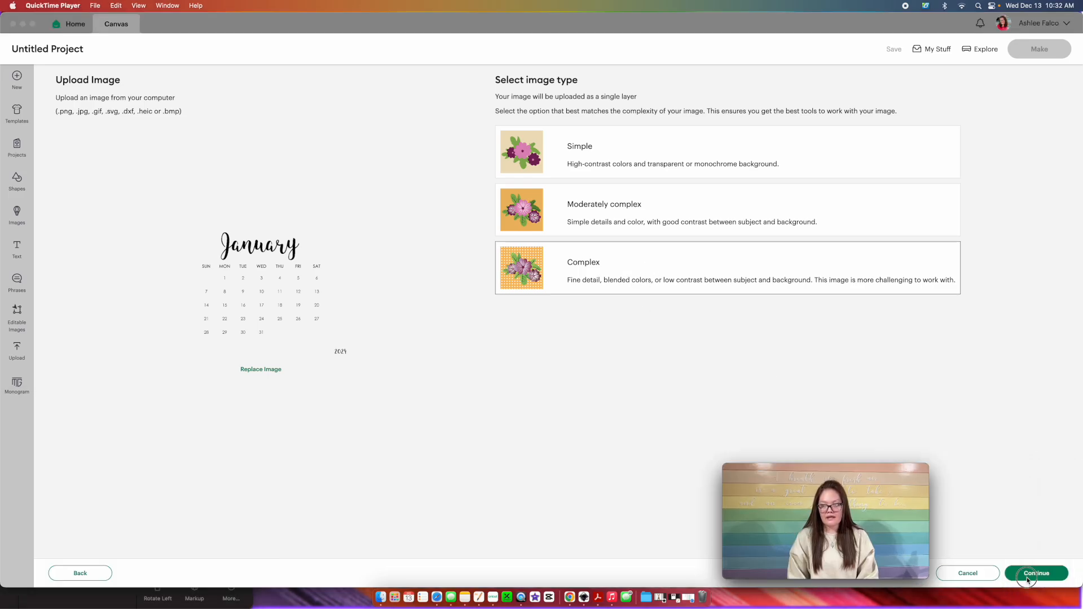
left_click(1027, 580)
left_click(1027, 580)
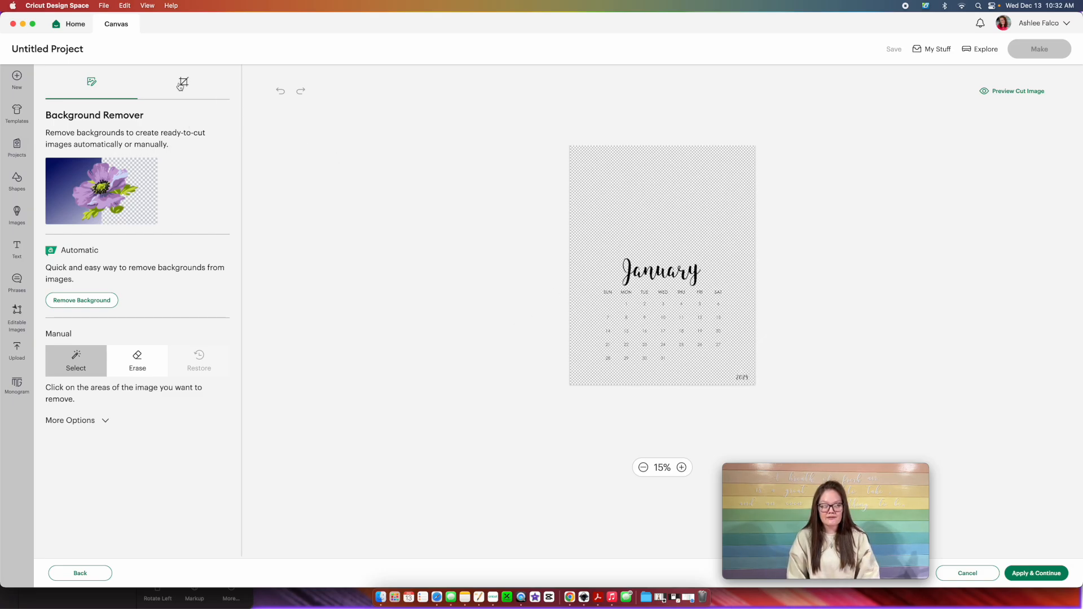
- Crop the January image to the month name and date grid, excluding the 2024 label, and apply the crop
left_click(183, 84)
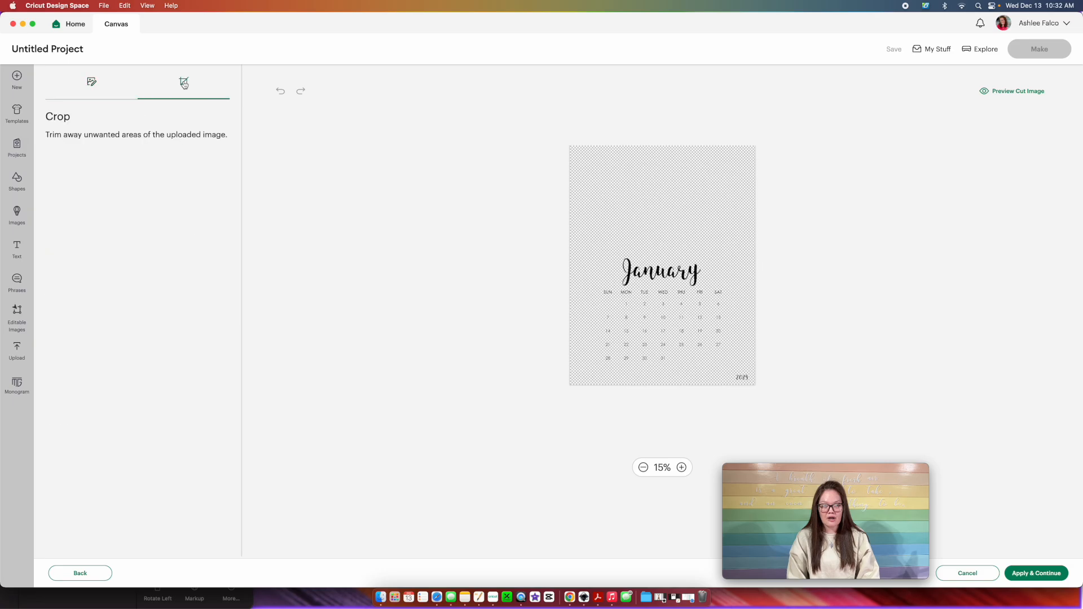
left_click_drag(599, 246, 727, 364)
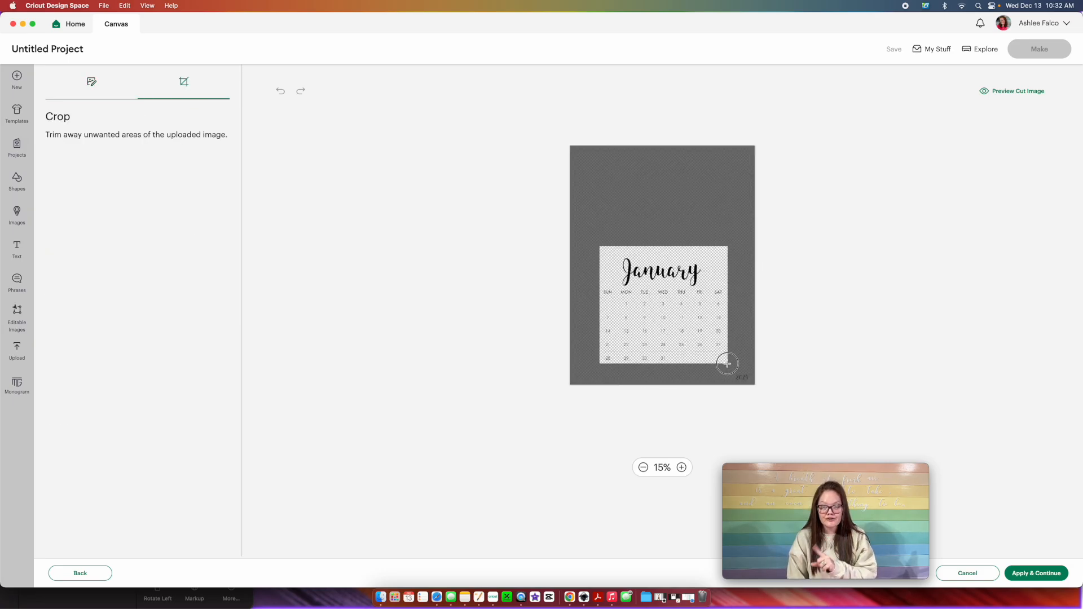
left_click_drag(728, 364, 727, 365)
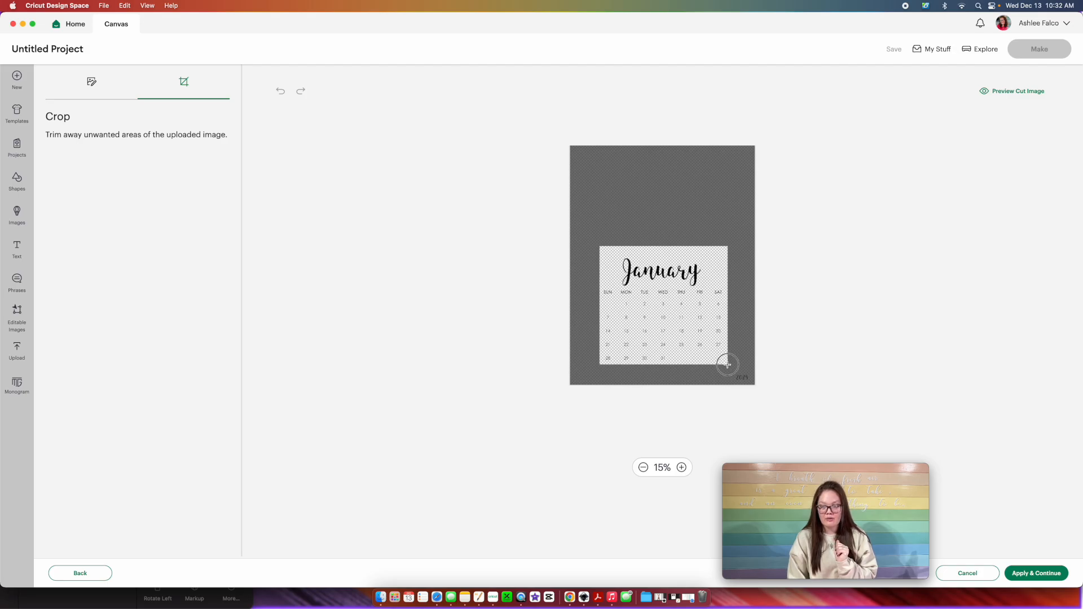
left_click_drag(728, 364, 727, 365)
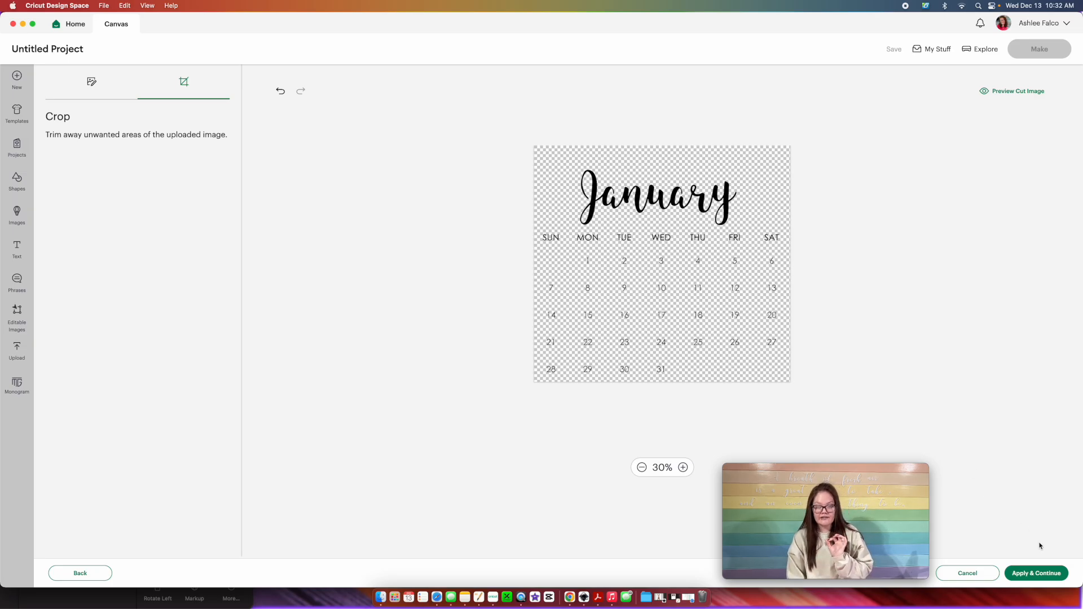
left_click(1043, 575)
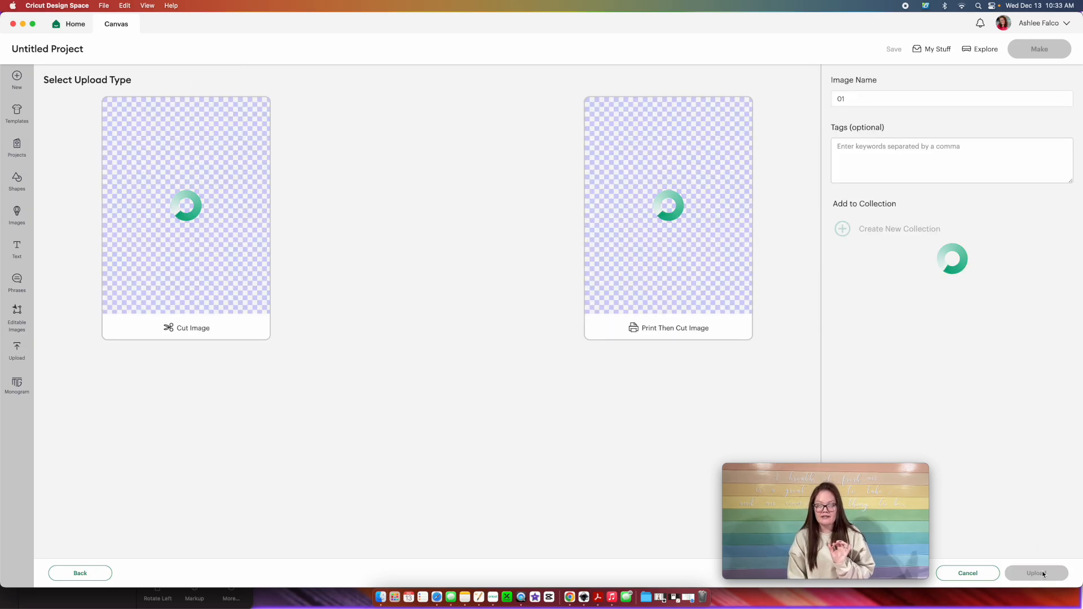
- Upload the January calendar as a Print Then Cut image named "january 2023"
left_click(666, 220)
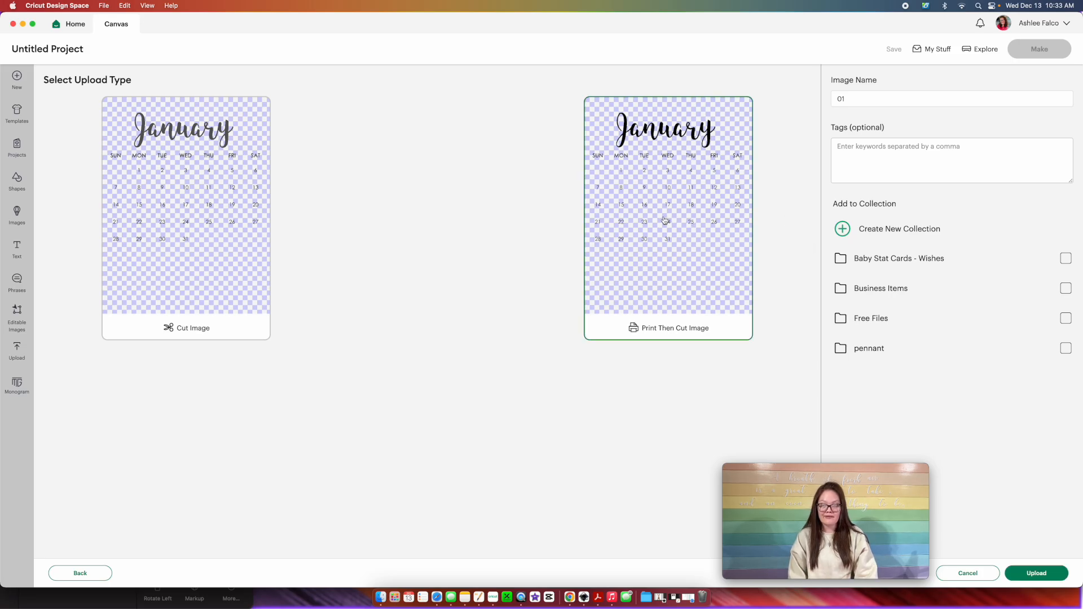
triple_click(856, 96)
type("january 2023")
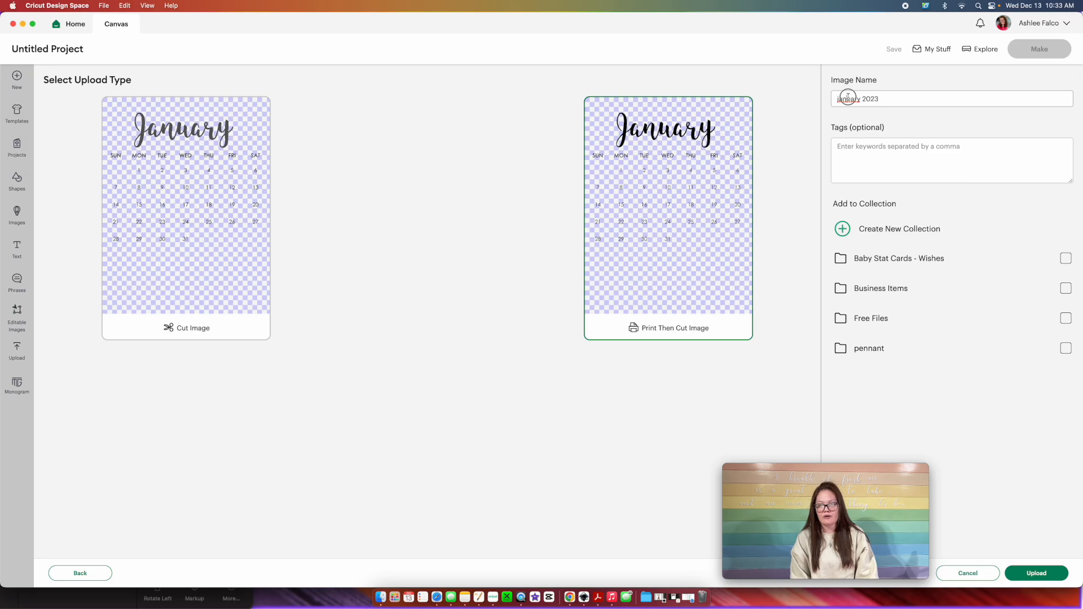
left_click(1048, 574)
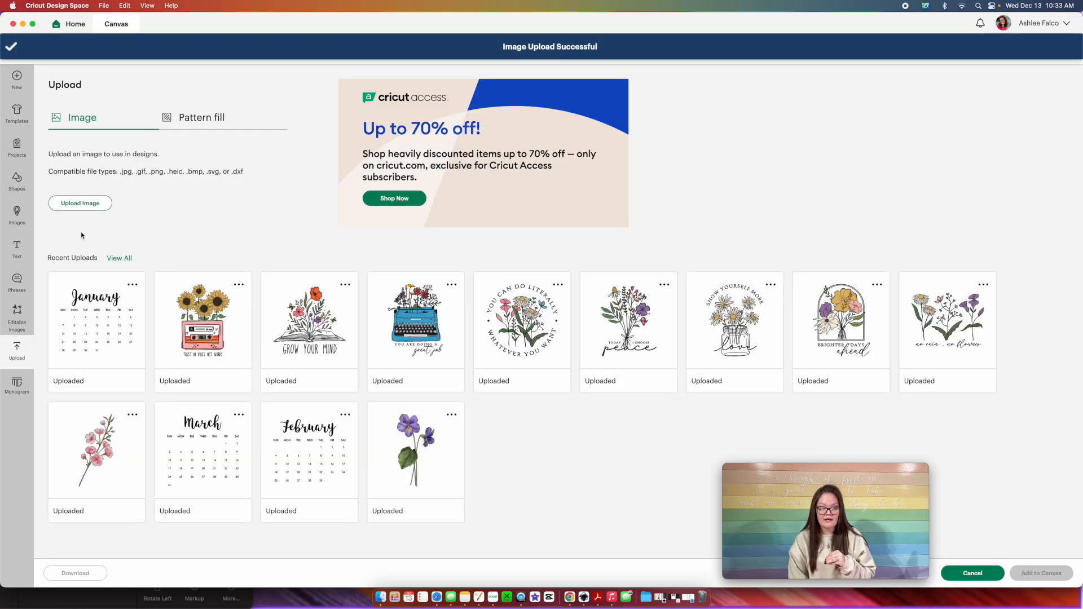
- Load 02.png from the same folder as a new upload and set its image type to Complex
left_click(82, 205)
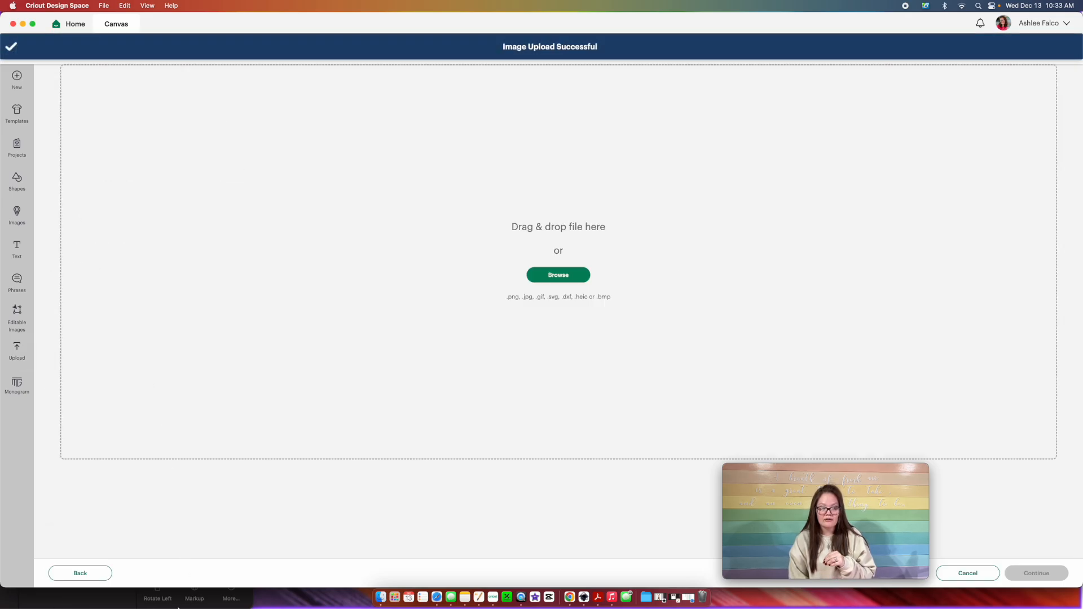
left_click(179, 604)
left_click(48, 453)
left_click_drag(49, 456, 483, 324)
left_click(579, 267)
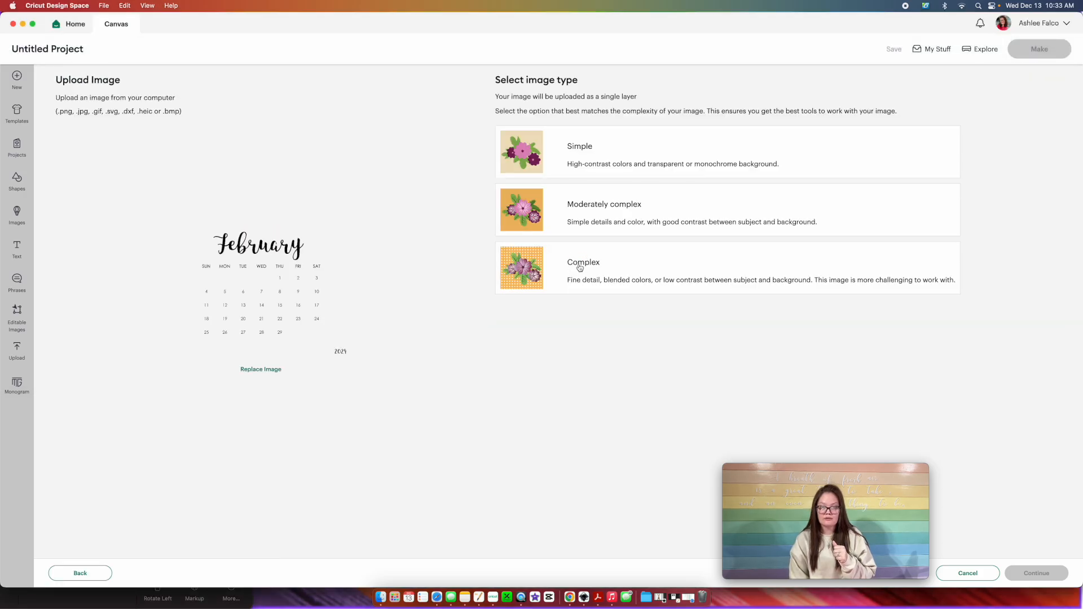
left_click(582, 268)
left_click(1037, 573)
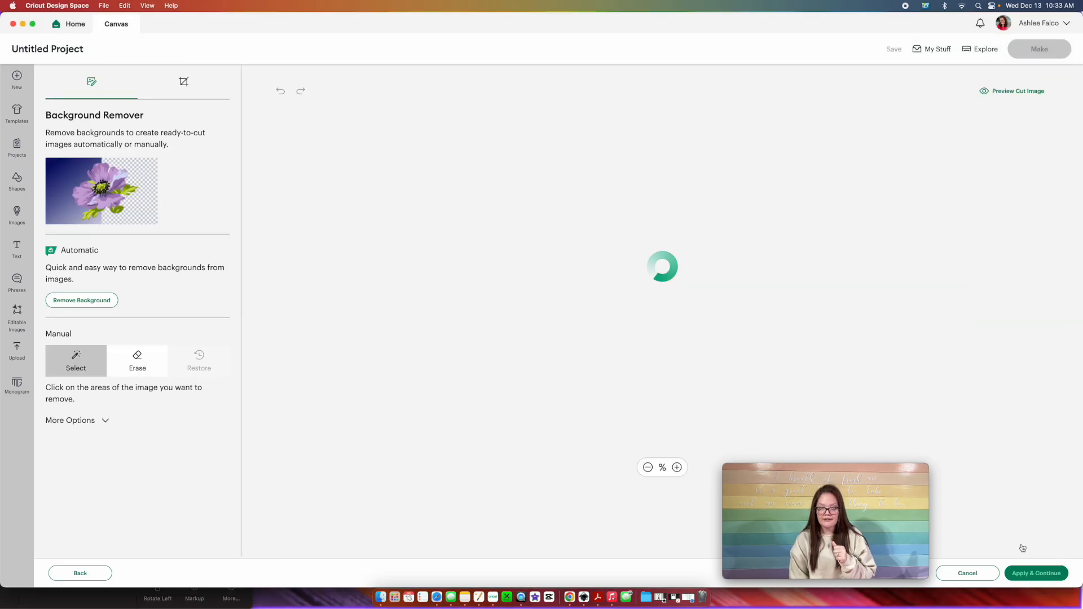
- Crop the February image to the month name and date grid, excluding the 2024 label, and apply the crop
left_click(184, 83)
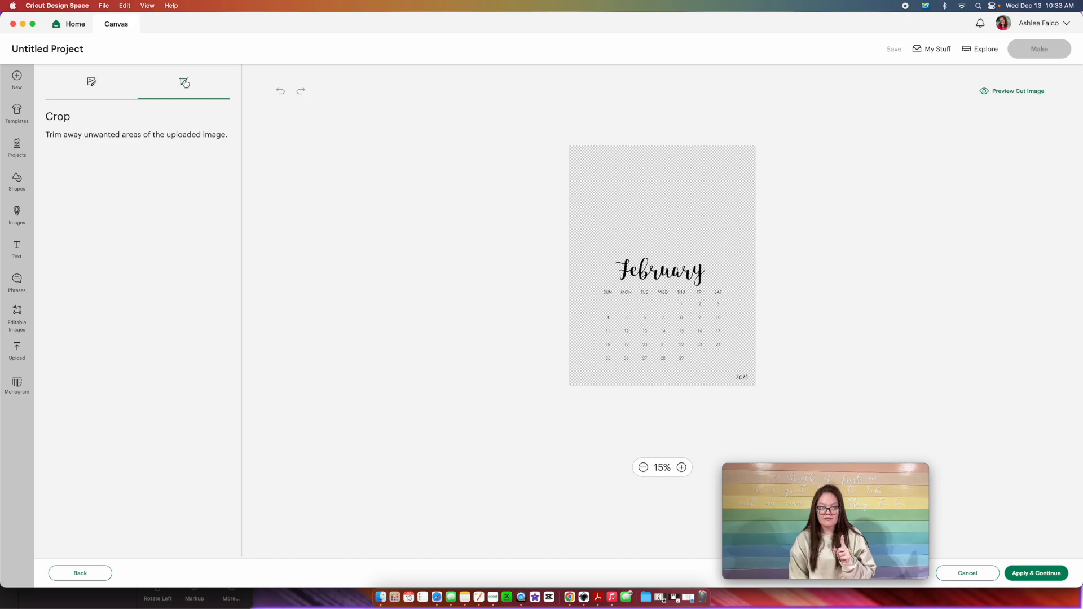
left_click_drag(595, 242, 730, 367)
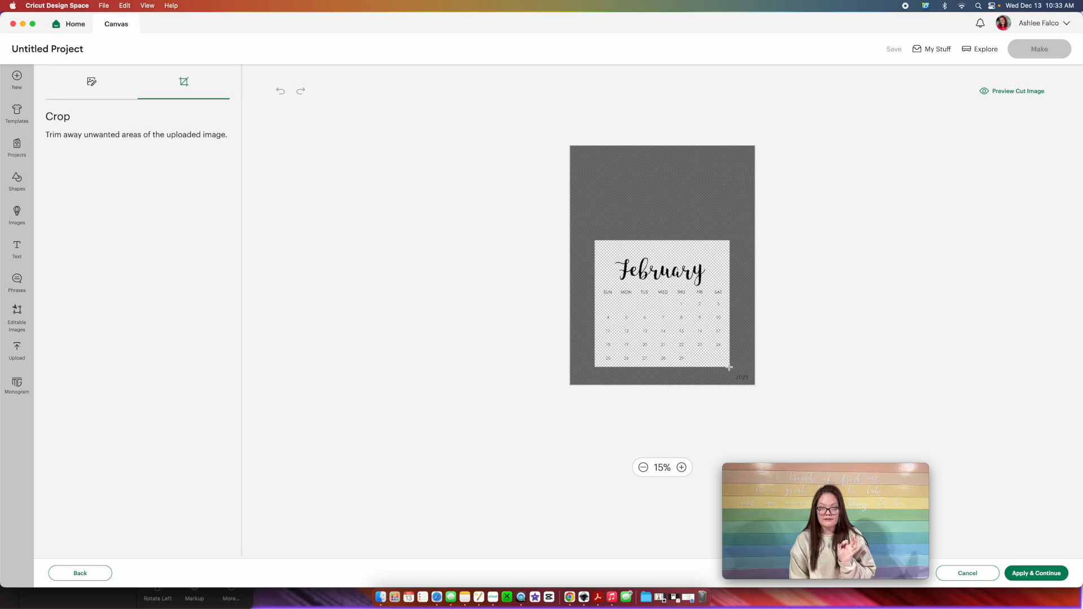
left_click(1036, 573)
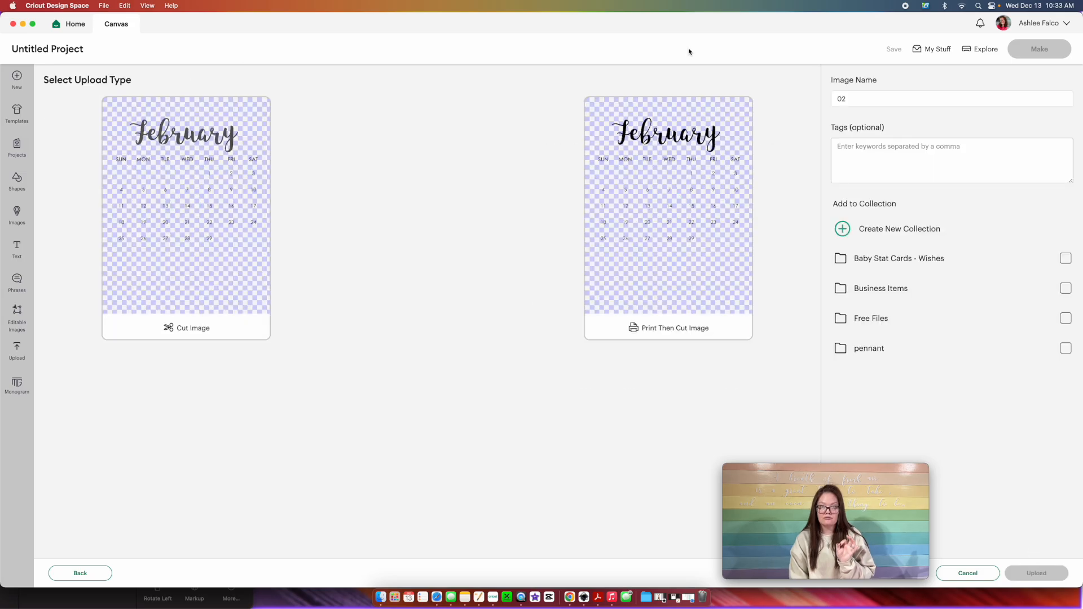
- Upload the February calendar as a Print Then Cut image named "february 2024"
left_click(691, 191)
double_click(837, 98)
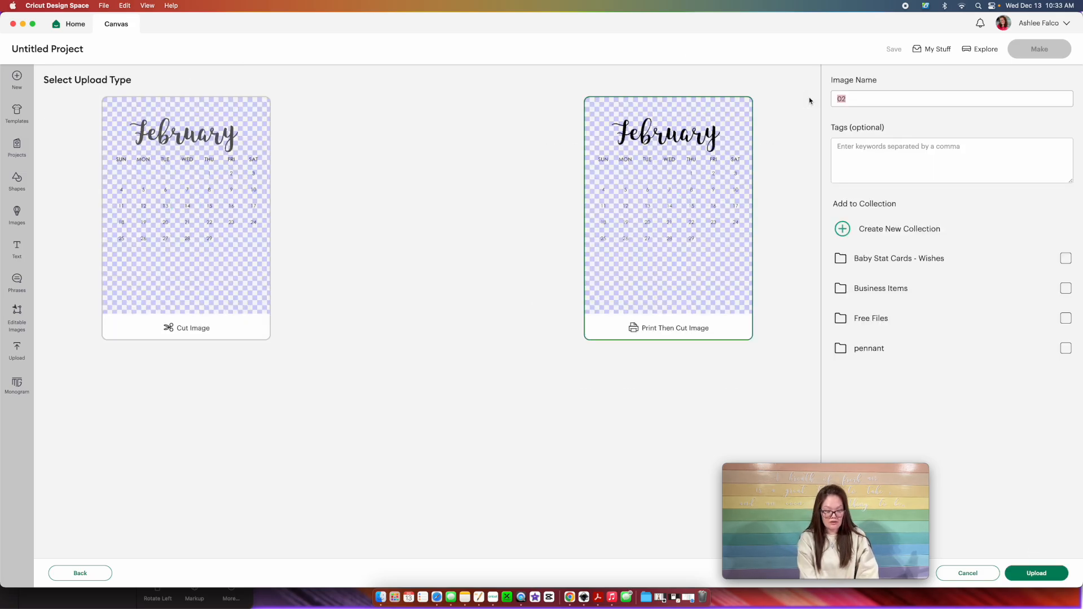
type("february 2024")
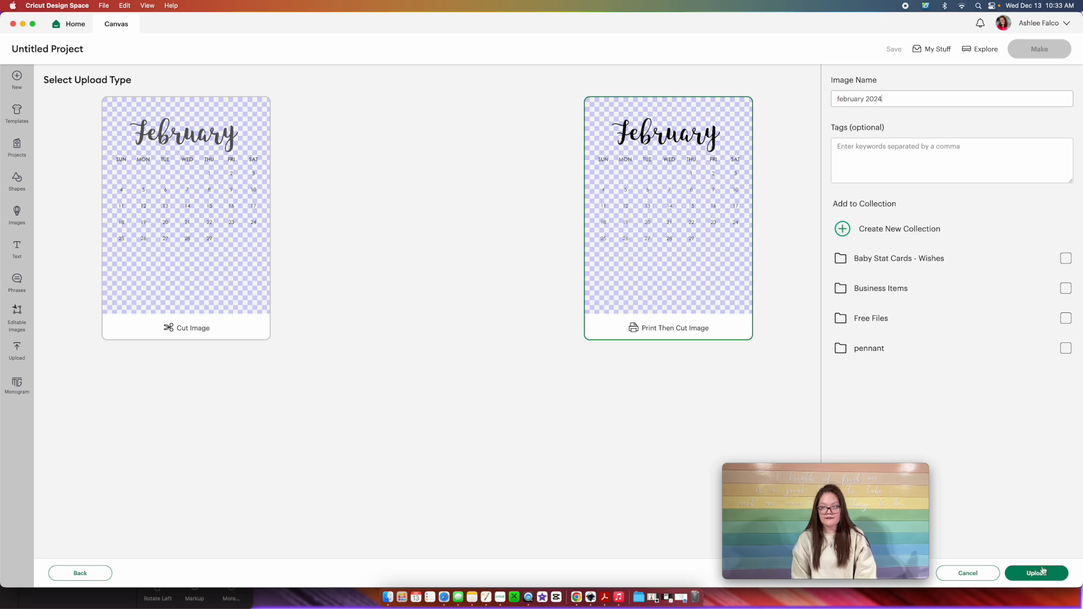
left_click(1041, 572)
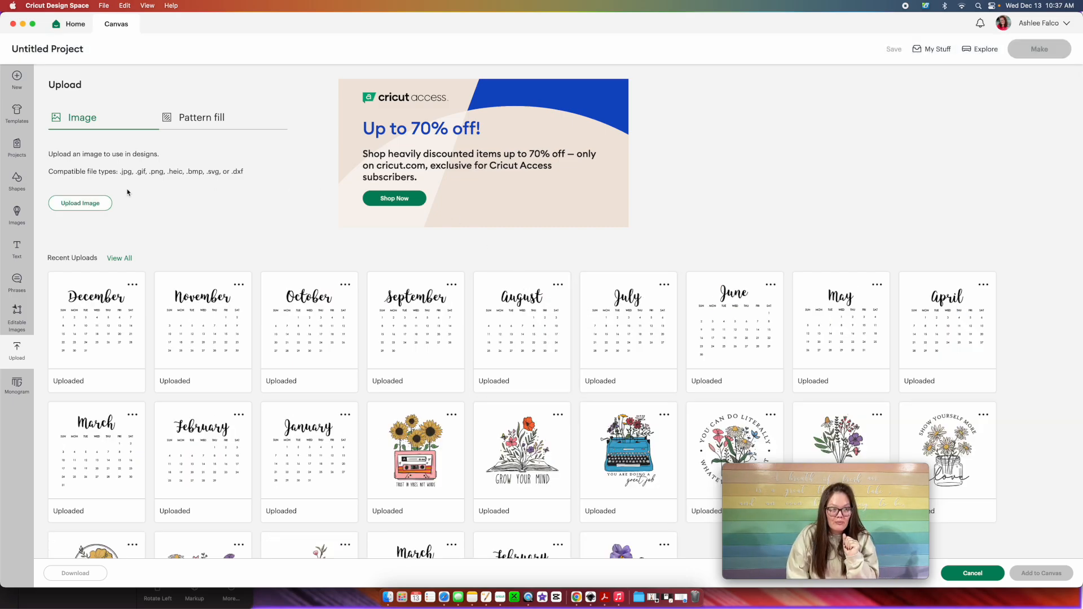
- Load the mason jar file TEMPLATE-02.svg from the clipart's SVG folder in Downloads as a new image upload
left_click(80, 203)
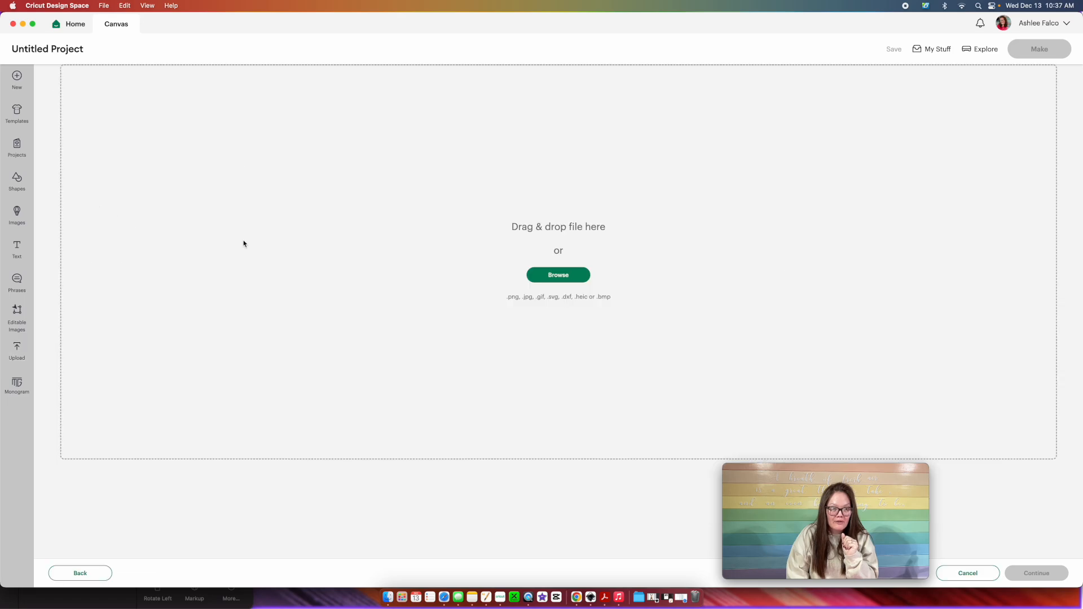
left_click(638, 599)
left_click(56, 443)
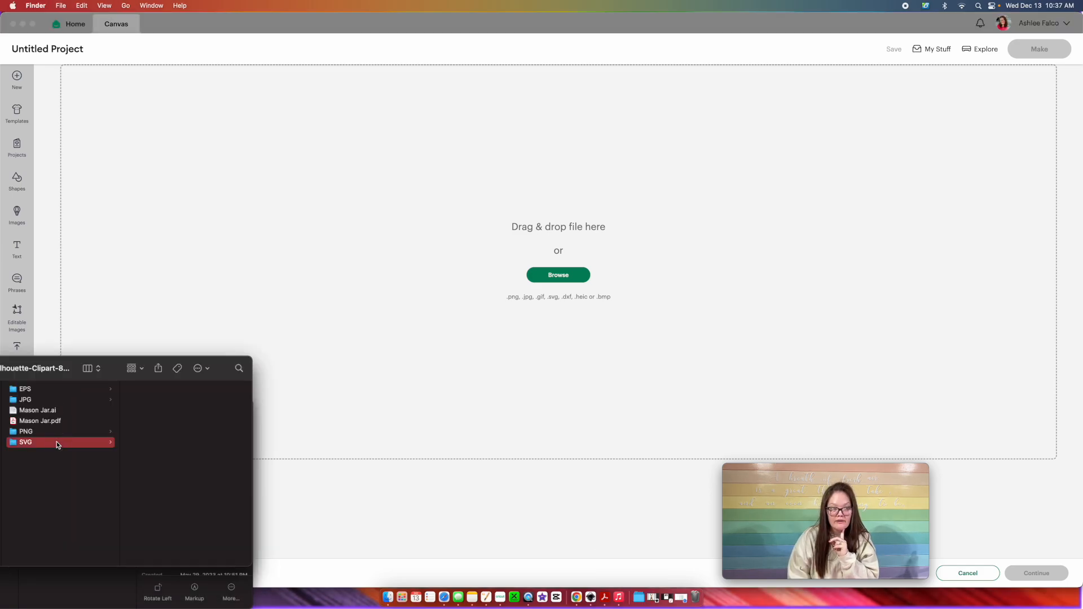
left_click(134, 395)
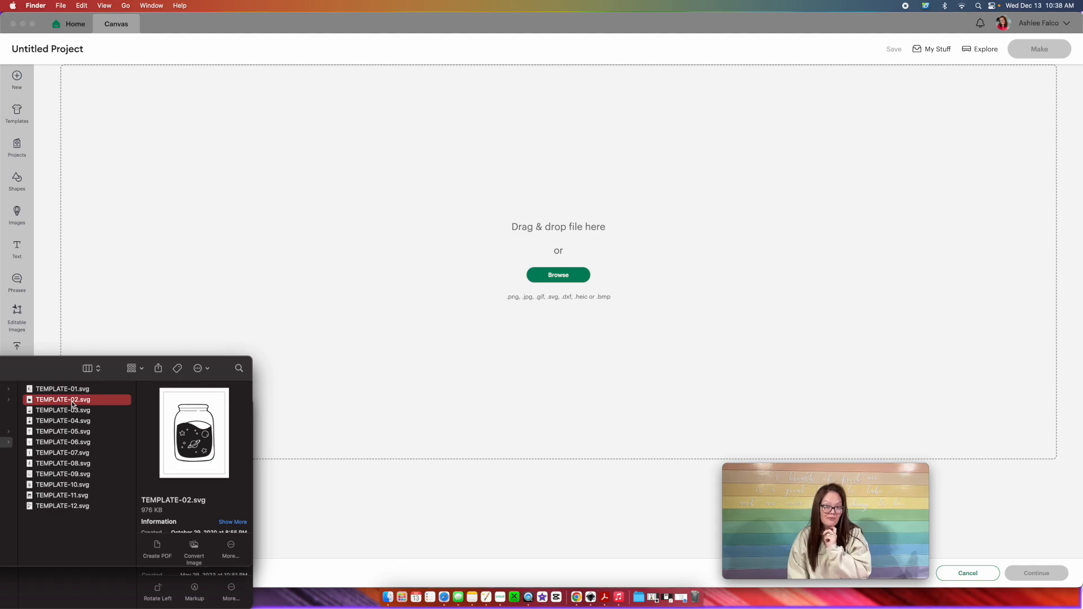
left_click_drag(69, 402, 605, 301)
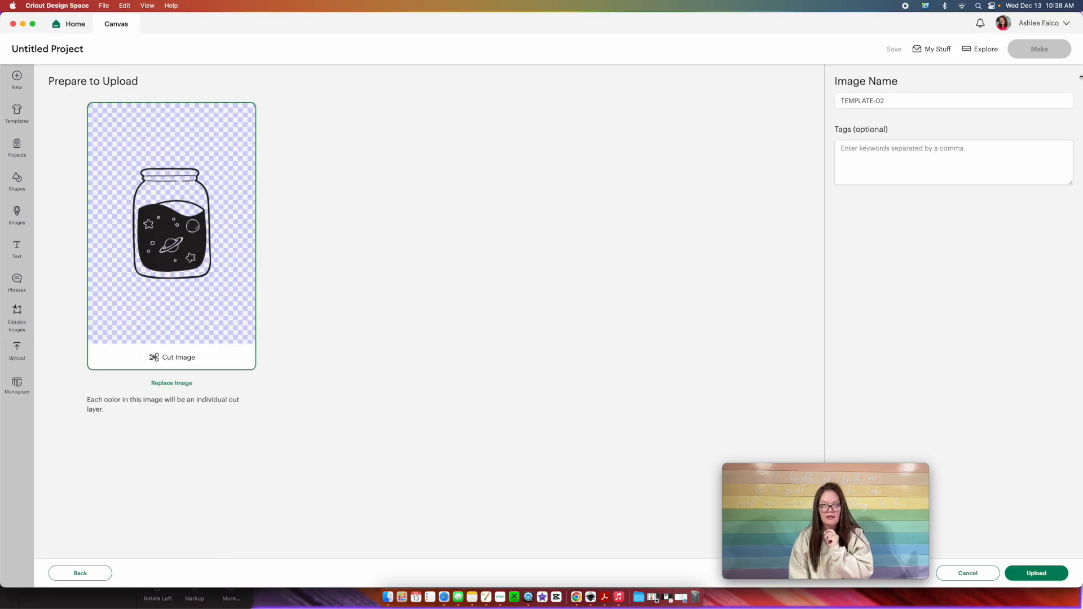
- Name the jar image "mason jar" and upload it as a cut image
left_click_drag(956, 98, 786, 98)
type("mason jar")
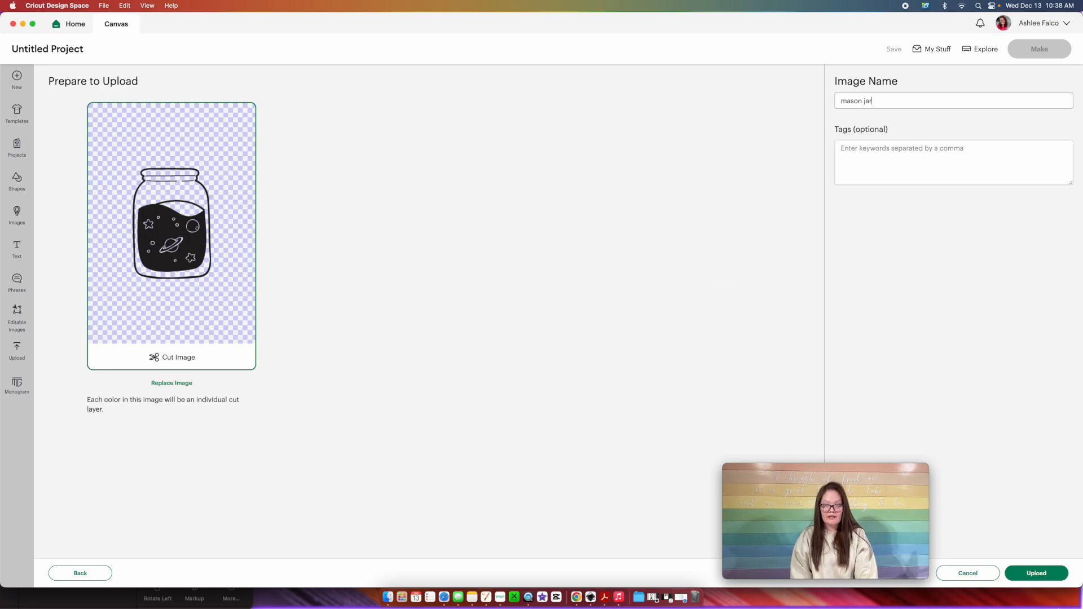
left_click(1040, 574)
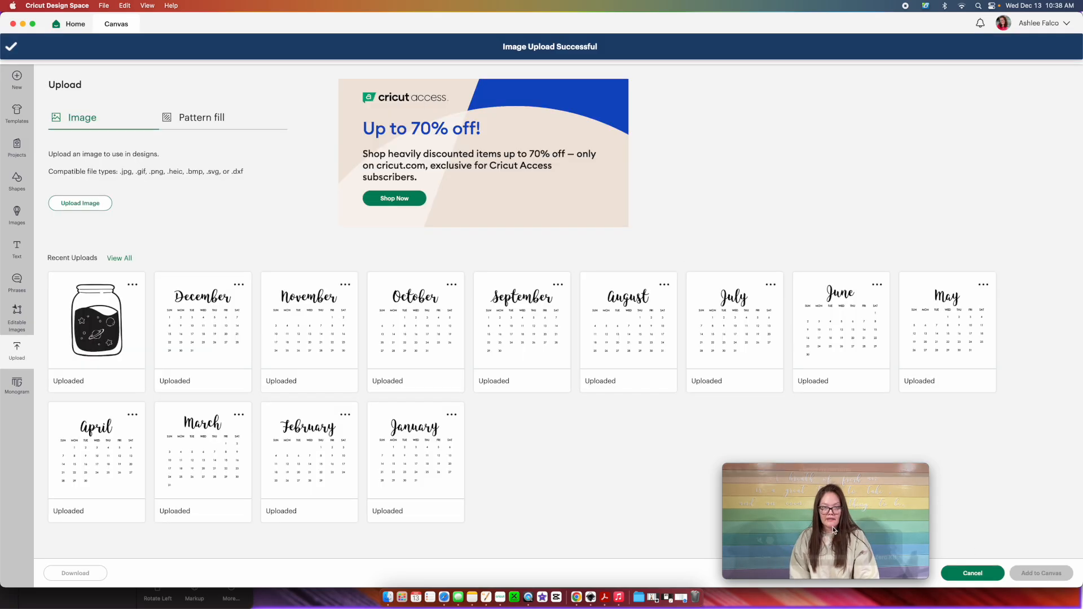
- Add the twelve uploaded month calendars, January to December, and the mason jar image to the canvas
left_click(400, 450)
left_click(291, 439)
left_click(203, 441)
left_click(89, 443)
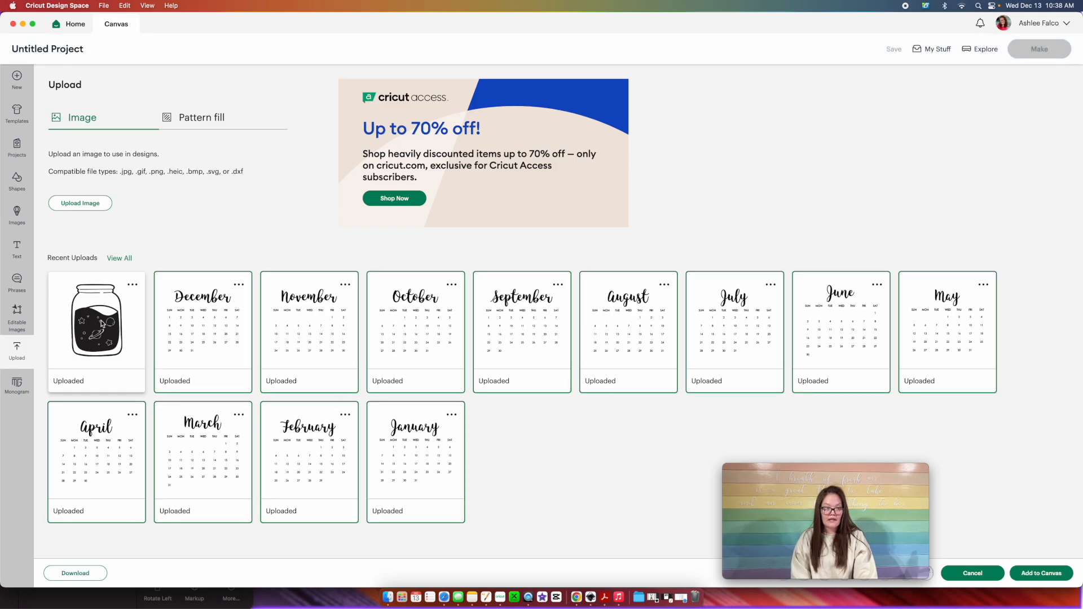
left_click(94, 324)
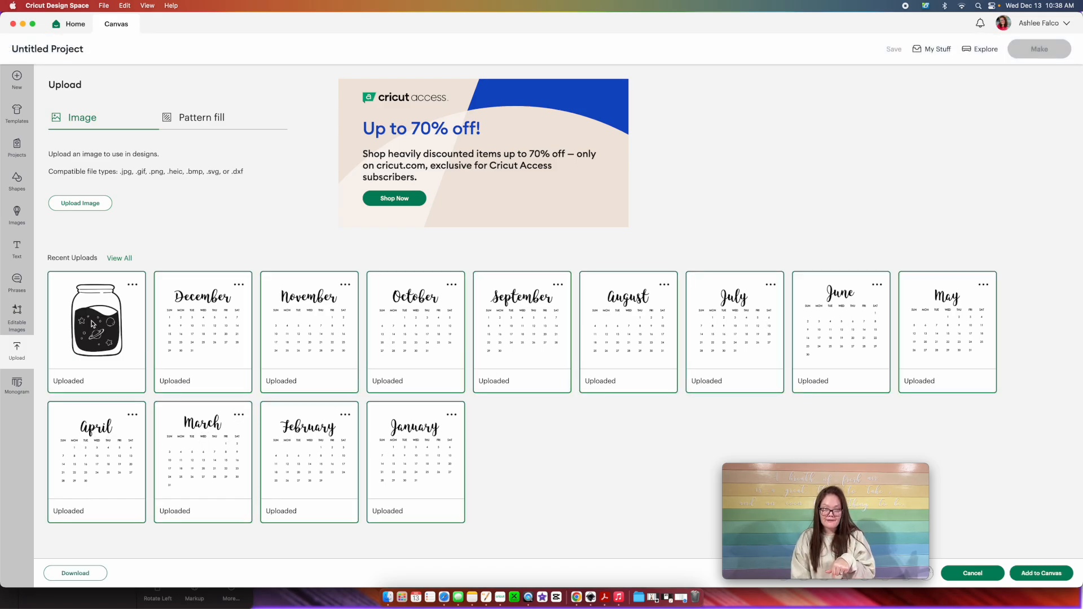
left_click(1052, 579)
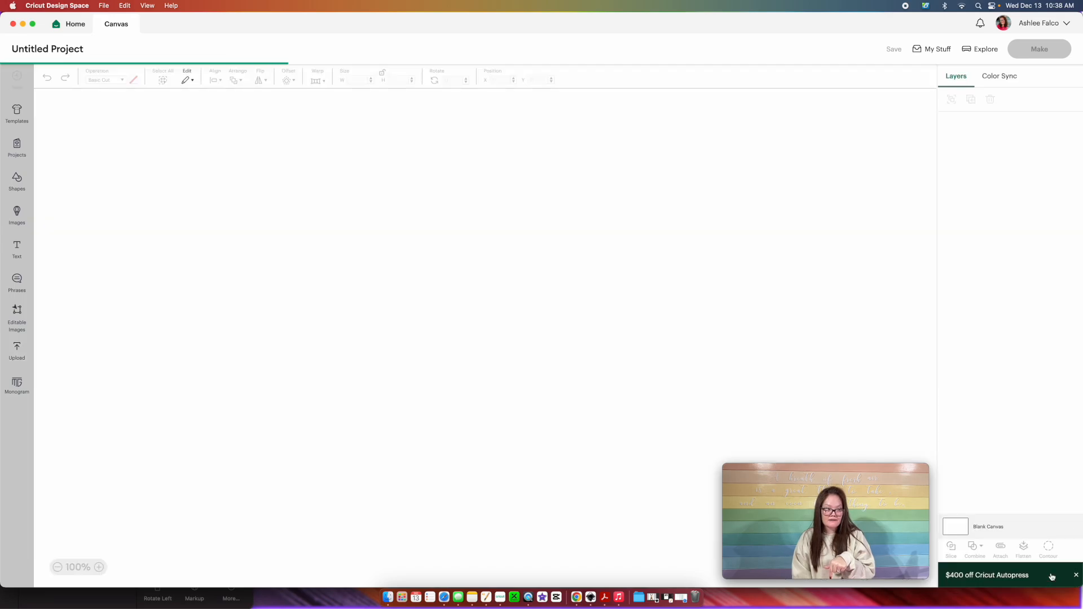
- Center the mason jar and all twelve month calendars on one another and reposition the stack on the canvas
left_click(216, 80)
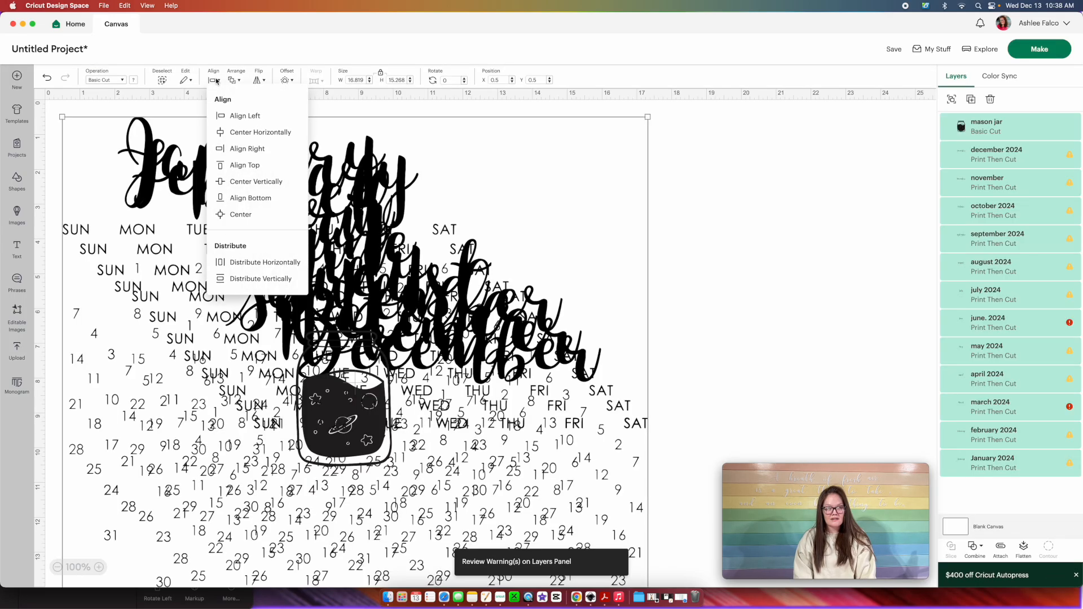
left_click(213, 215)
left_click_drag(267, 250, 283, 201)
left_click_drag(177, 147, 314, 278)
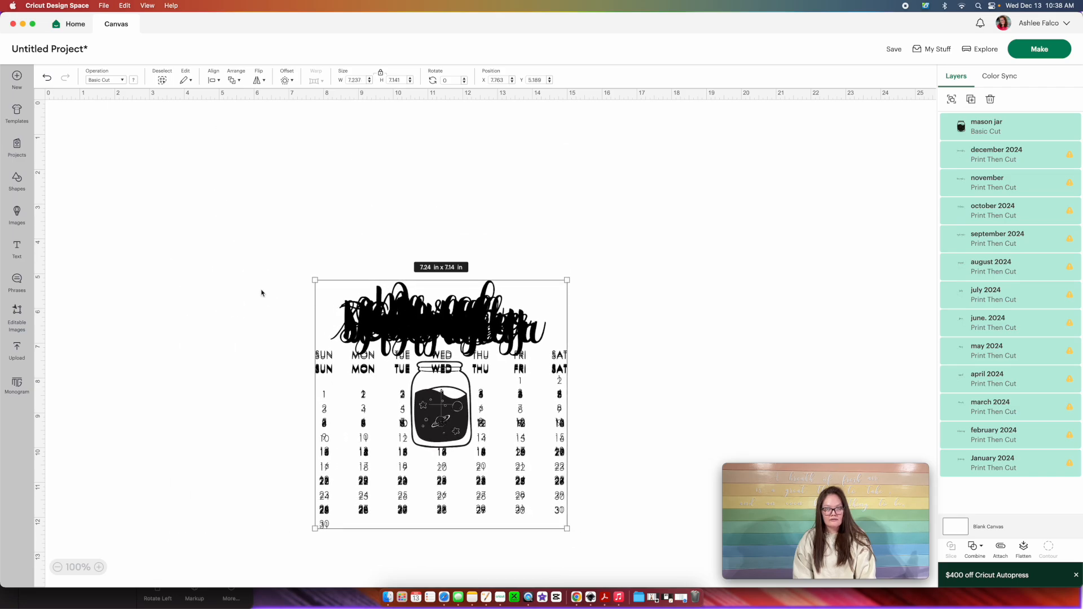
- Move the mason jar clear of the calendar stack and enlarge it to about 6.12 by 8.67 in
left_click(435, 412)
left_click_drag(435, 412, 362, 515)
left_click_drag(265, 416, 194, 374)
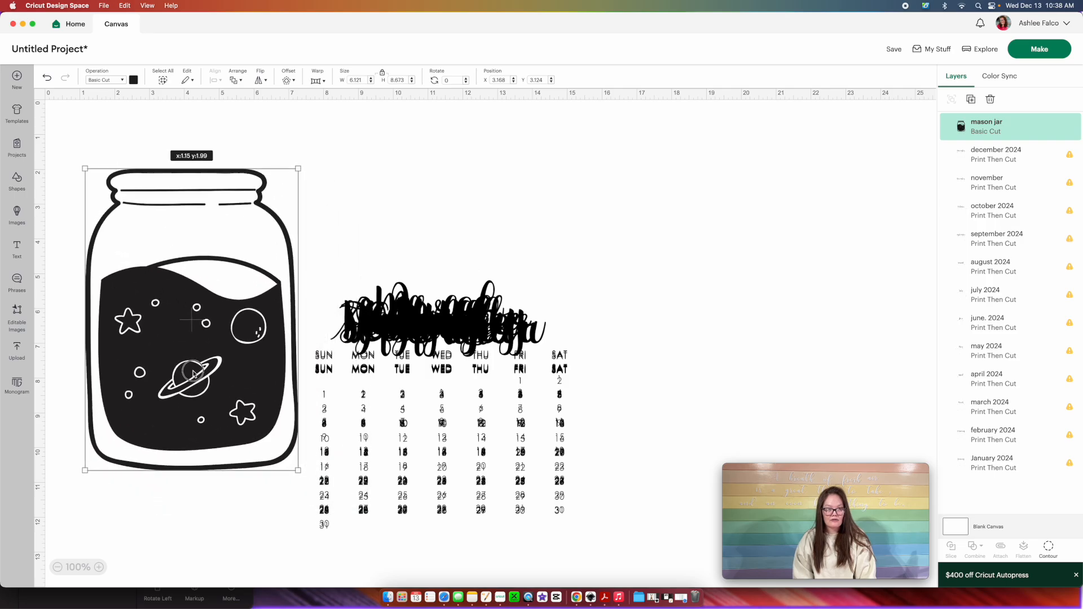
- Hide all of the mason jar's contours except its outer outline to make a solid silhouette
left_click(1050, 548)
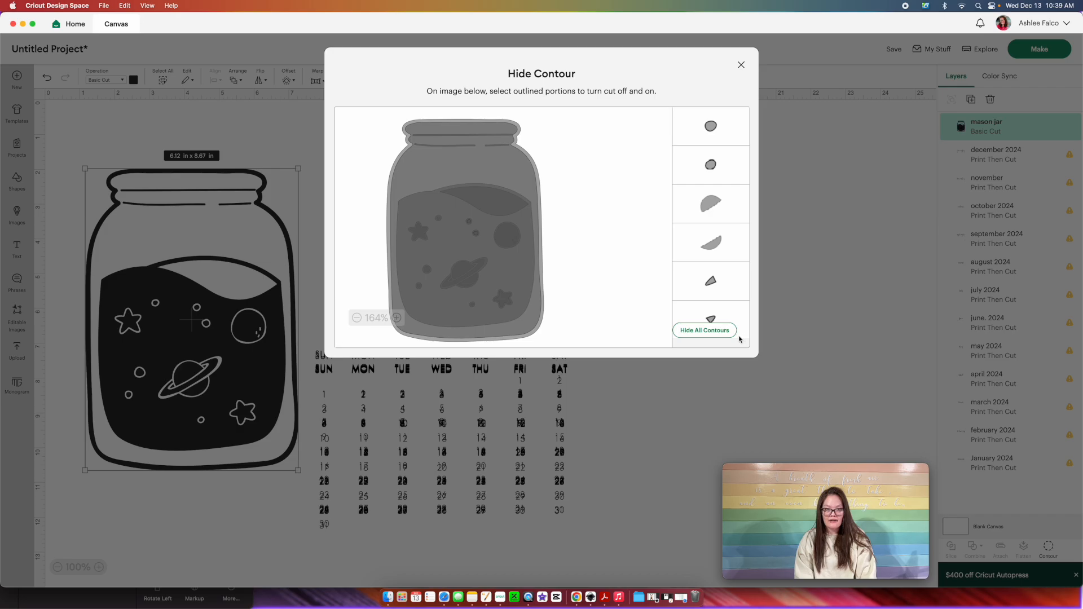
left_click(701, 331)
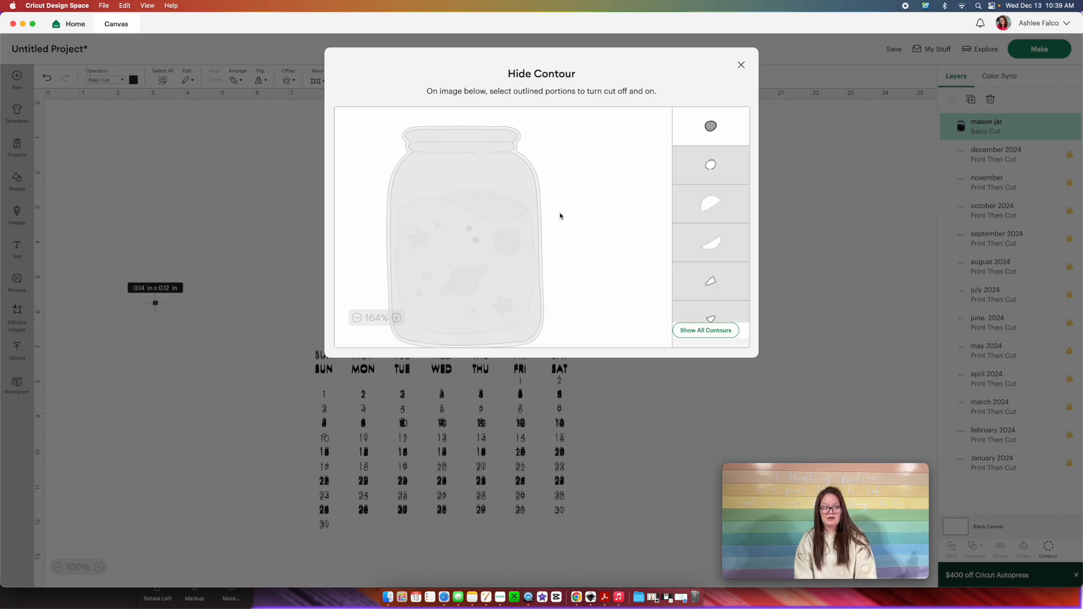
scroll(560, 216, "down", 1)
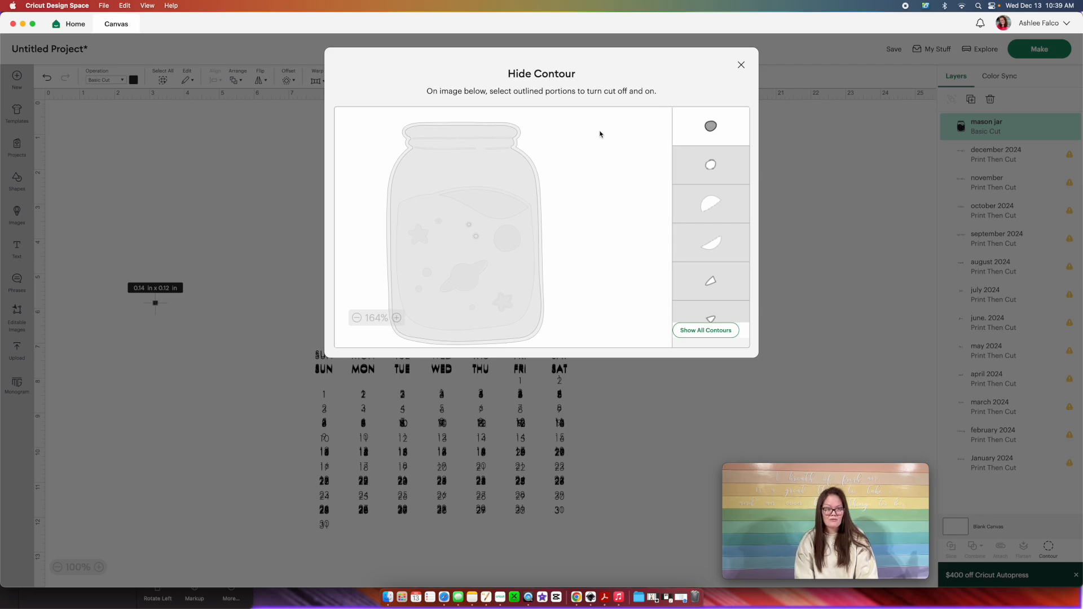
left_click(520, 136)
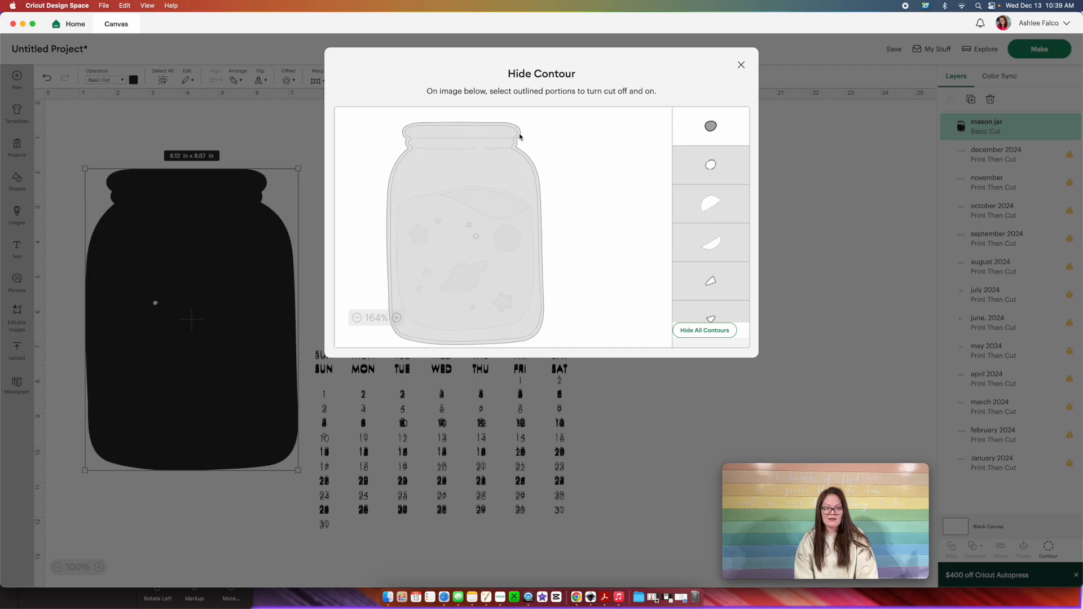
left_click(714, 128)
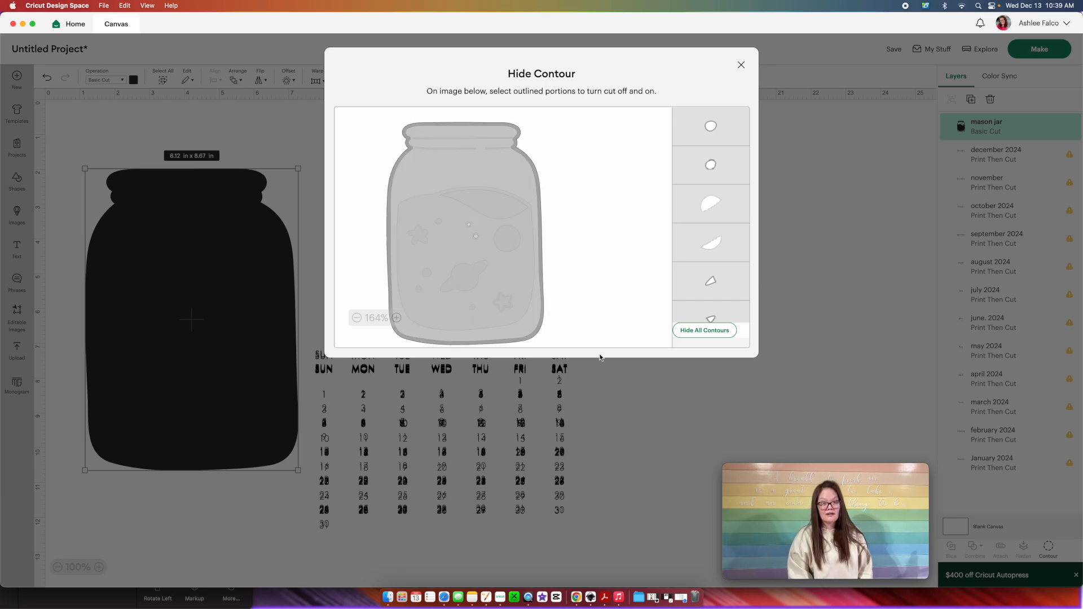
left_click(679, 412)
- Recolor the mason jar silhouette white and enlarge it to about 6.38 by 9.05 in
left_click_drag(129, 302, 133, 319)
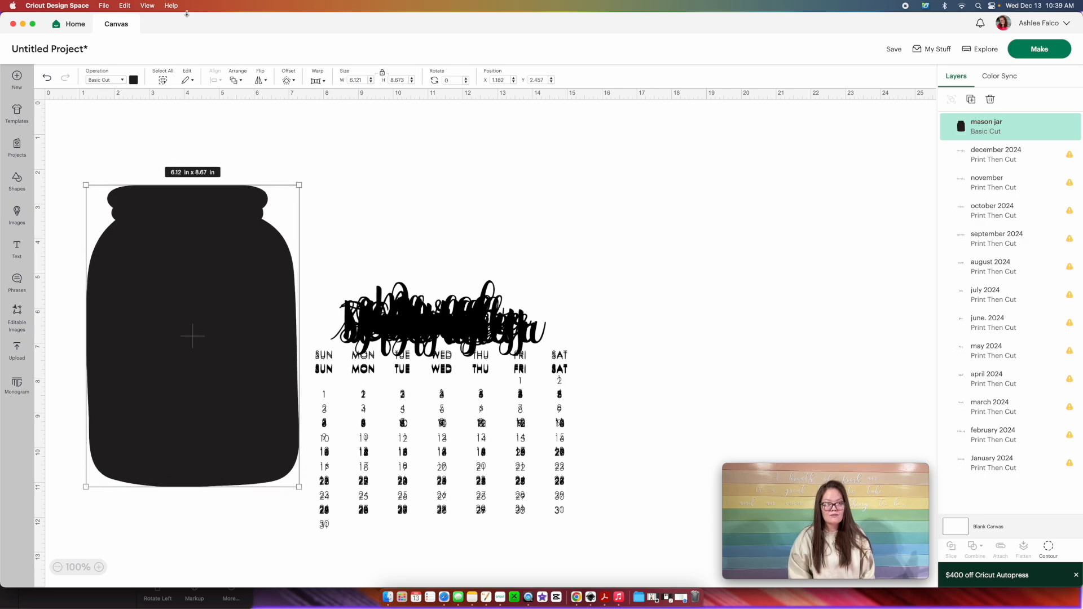
left_click(134, 80)
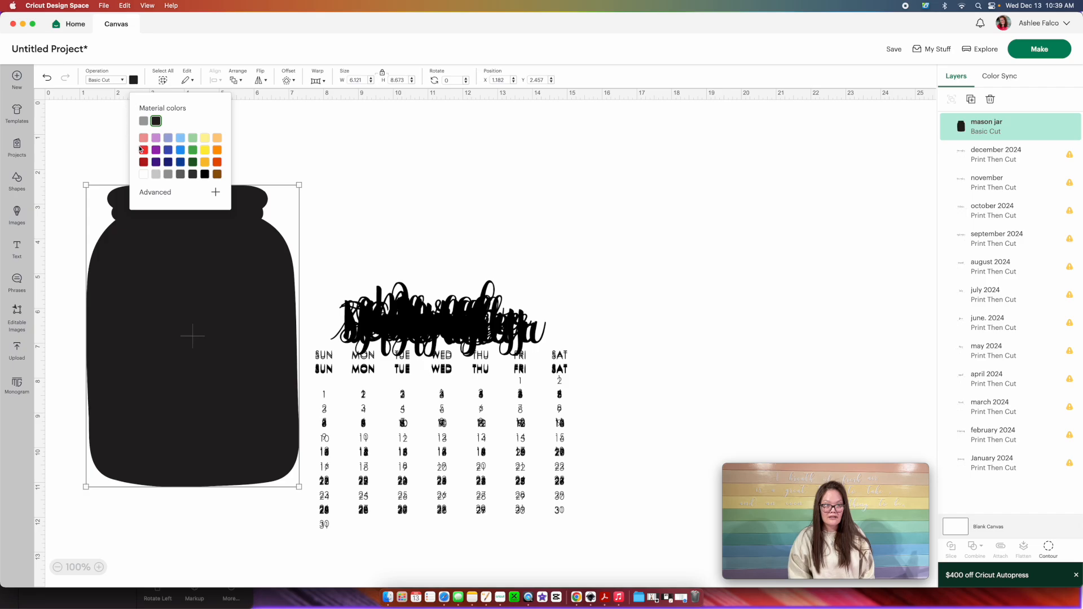
left_click(143, 174)
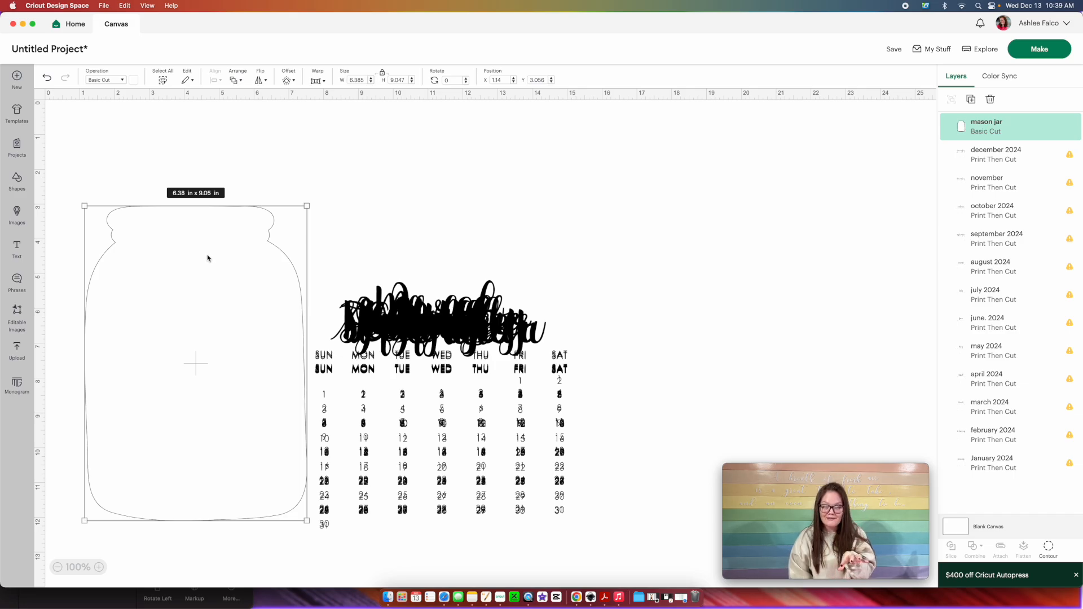
- Duplicate the white mason jar repeatedly until there are twelve copies, placing them over one another beside the calendars
key("super+v")
left_click_drag(410, 394, 187, 279)
left_click_drag(157, 169, 199, 328)
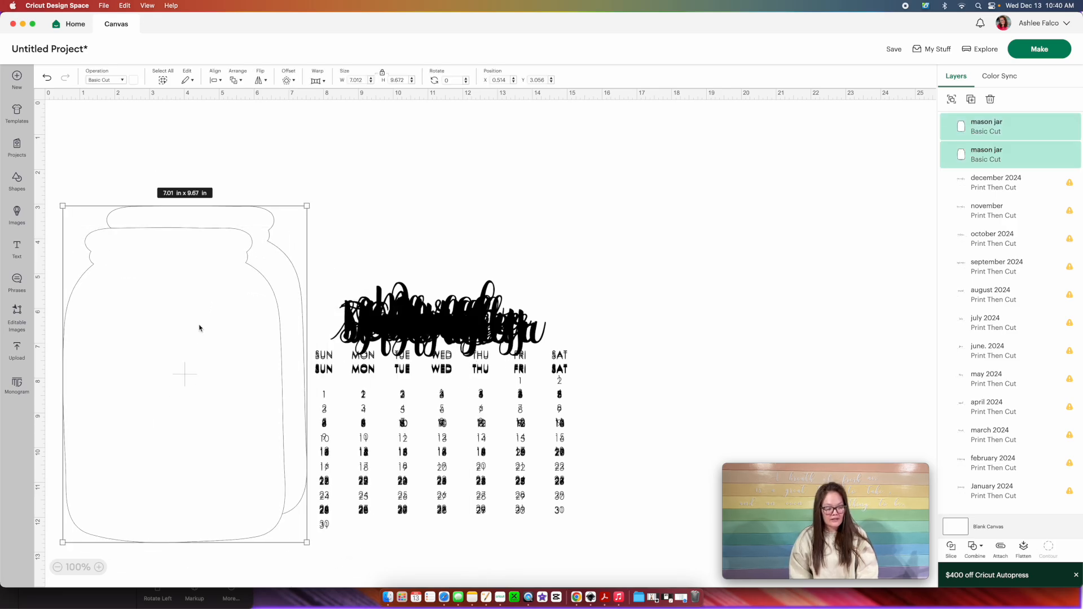
key("super+c")
key("super+v")
left_click_drag(331, 407, 86, 302)
left_click_drag(154, 155, 204, 396)
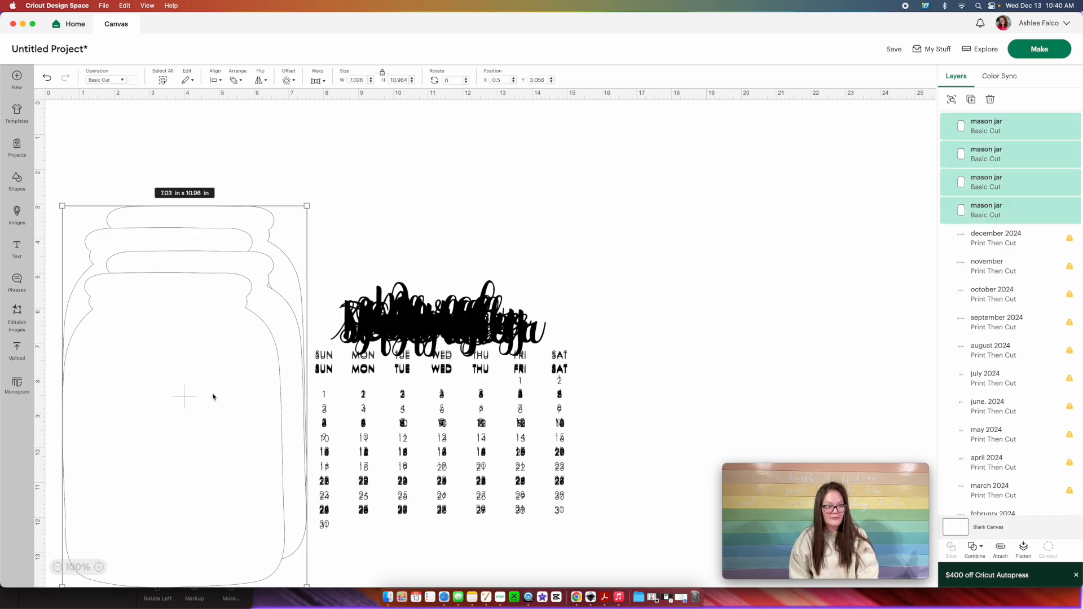
key("super+c")
key("super+v")
left_click_drag(407, 474, 142, 396)
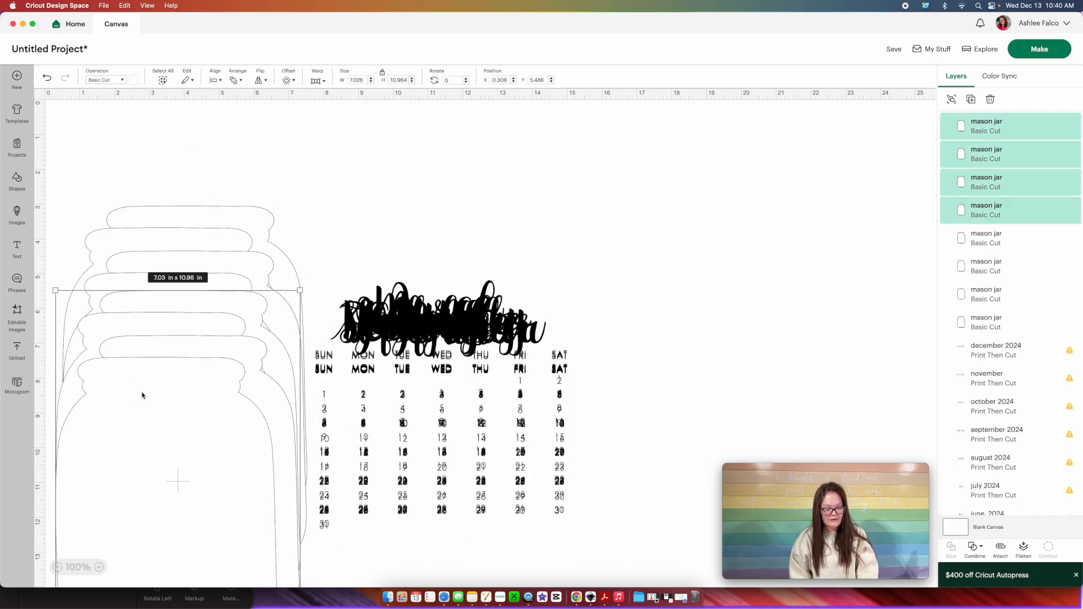
key("super+v")
left_click_drag(426, 476, 128, 496)
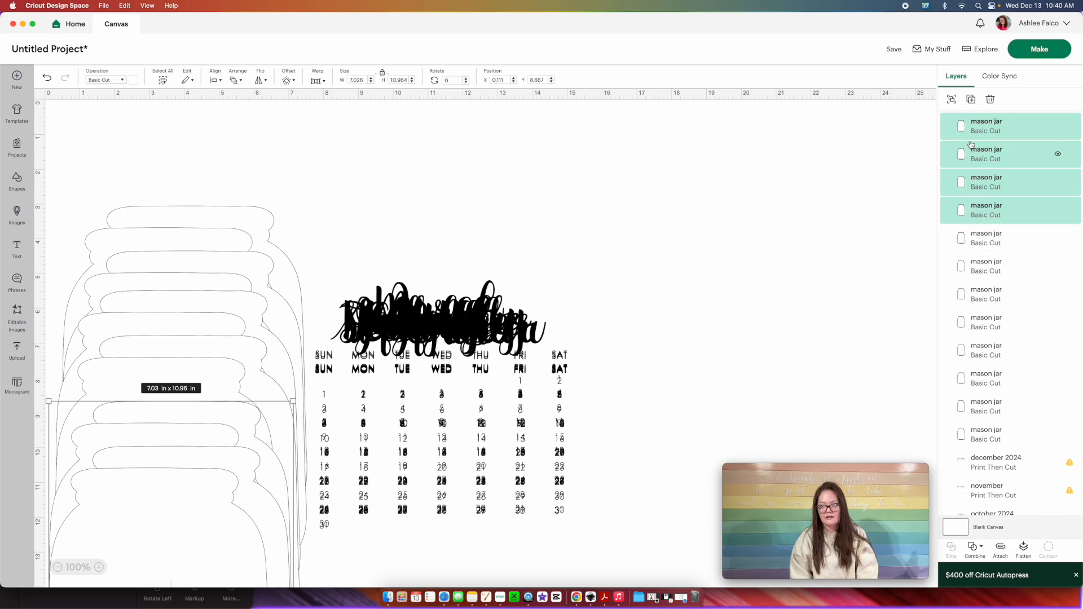
- Center the twelve mason jars on one another and send them behind the calendars
left_click_drag(102, 162, 205, 575)
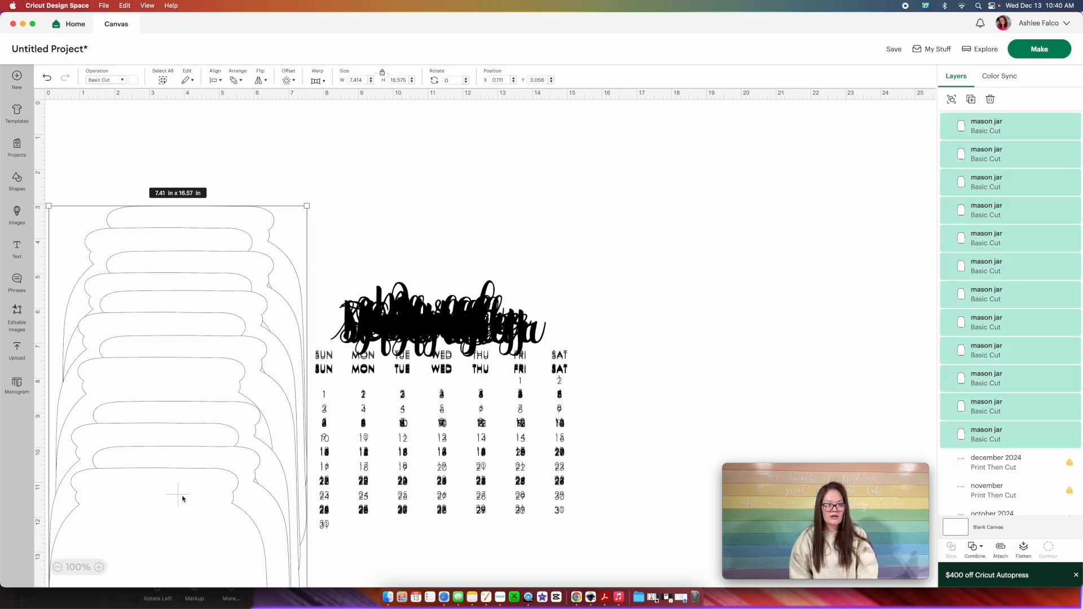
left_click(217, 79)
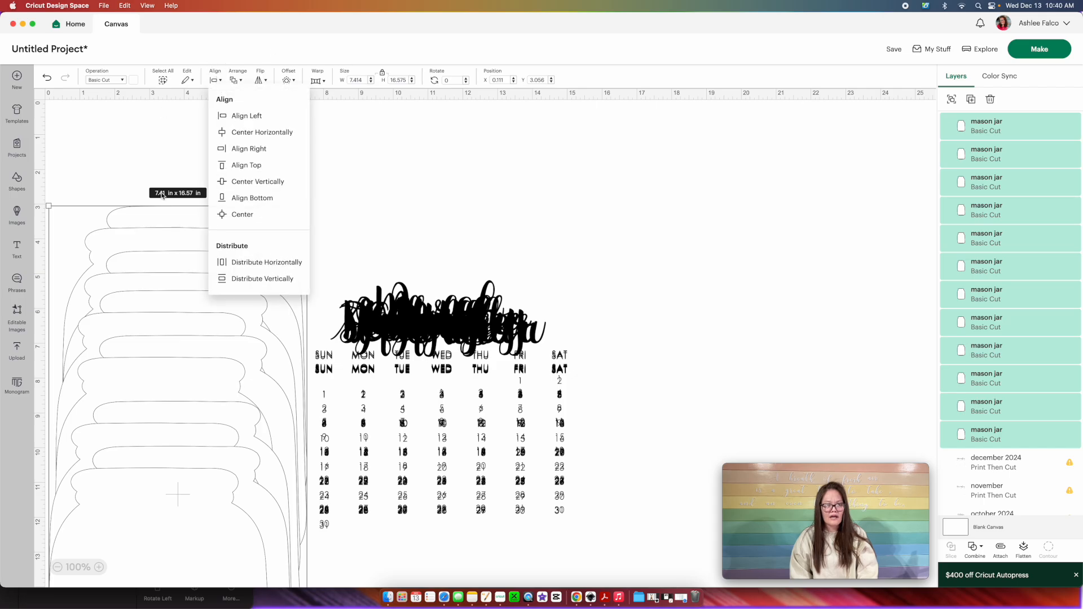
left_click(223, 214)
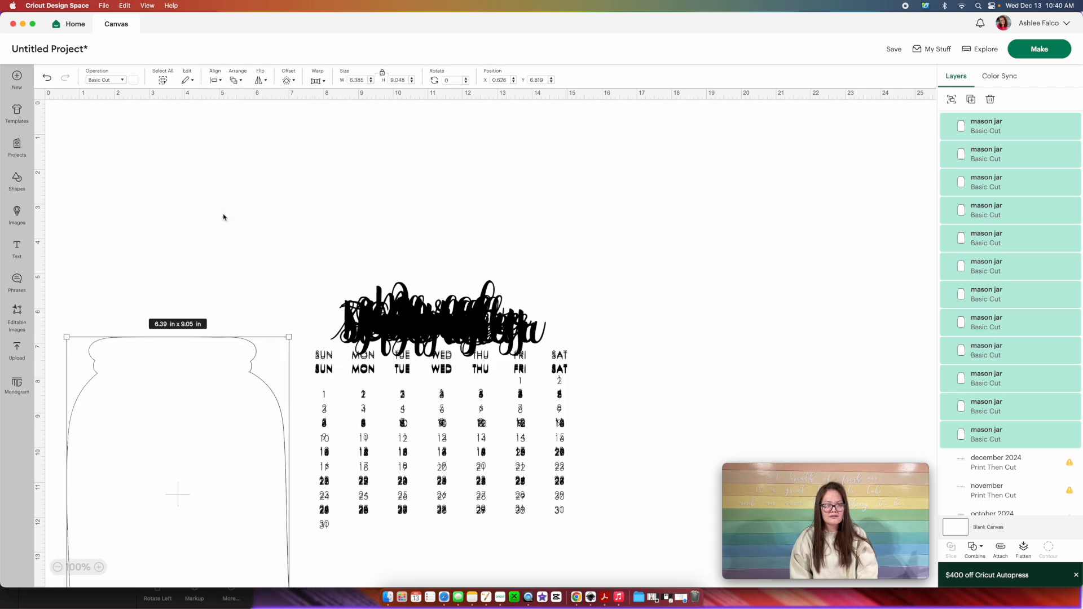
left_click(236, 80)
left_click(248, 150)
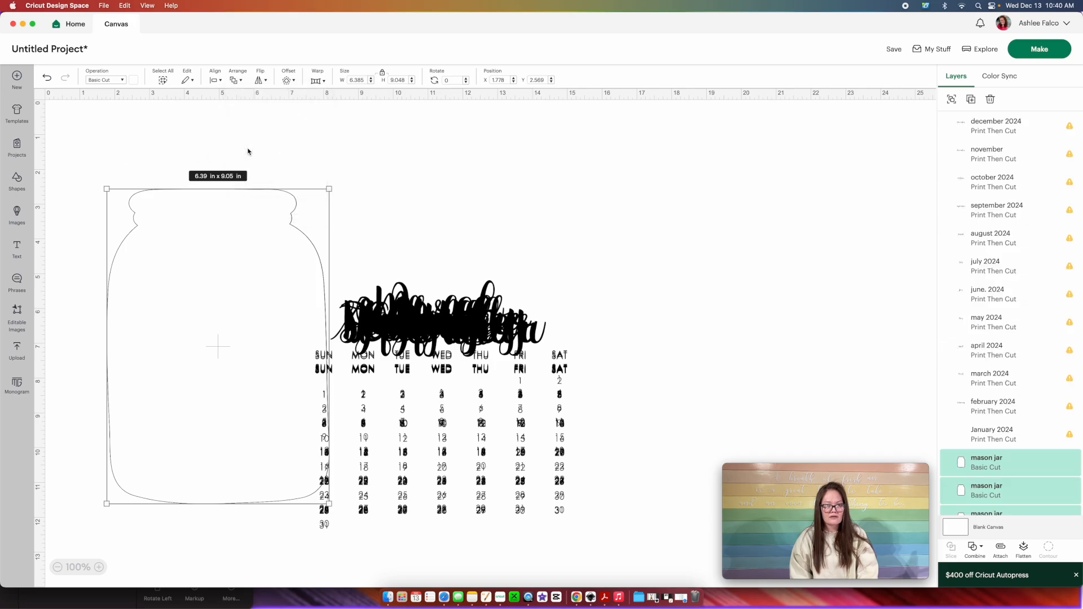
left_click(249, 150)
- Move the twelve stacked month calendars clear of the jars and align them to a common center
left_click_drag(615, 525, 312, 276)
left_click_drag(447, 316, 490, 280)
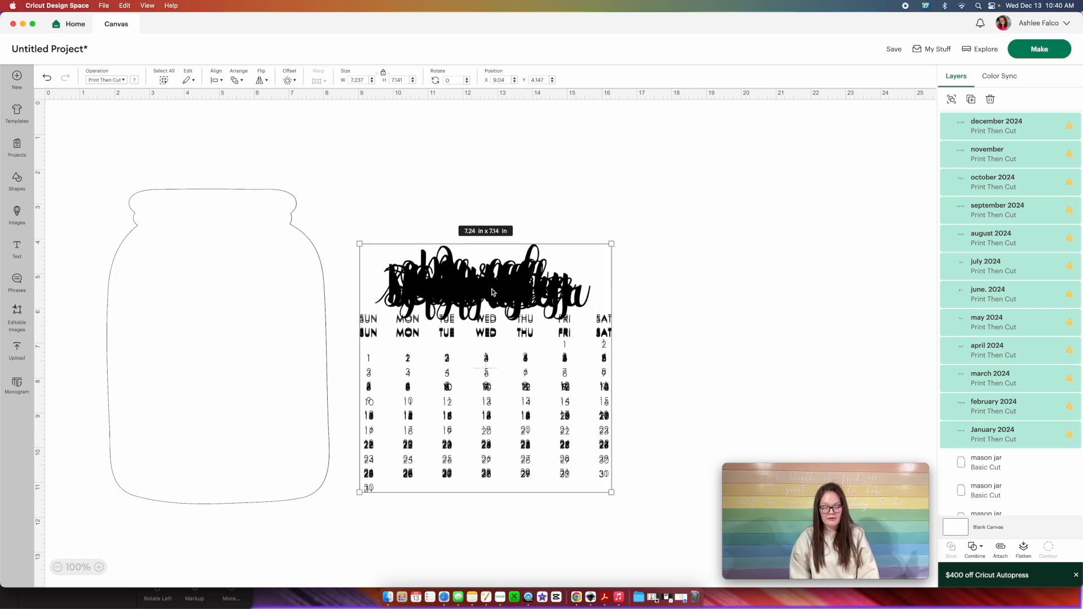
left_click(215, 80)
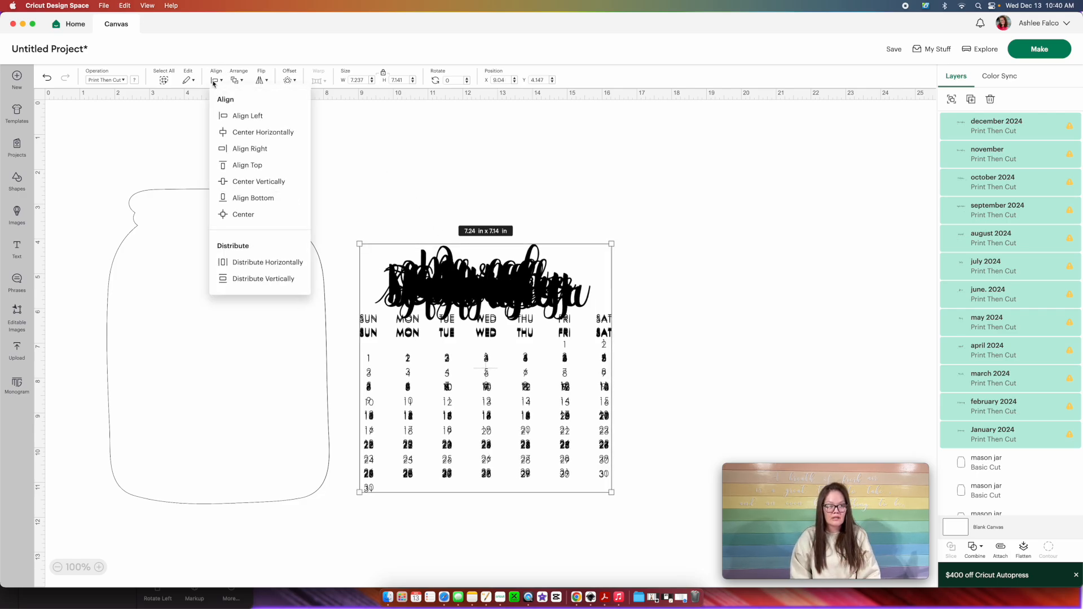
left_click(236, 215)
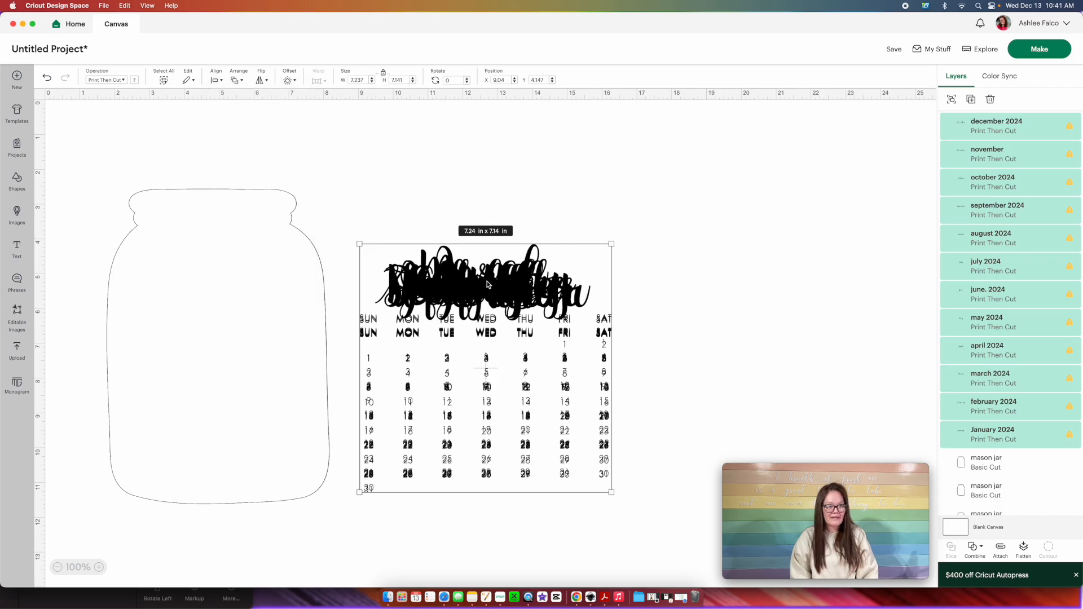
- Place the calendar stack over the mason jars and shrink it to fit inside the jar outline
left_click_drag(507, 282, 255, 307)
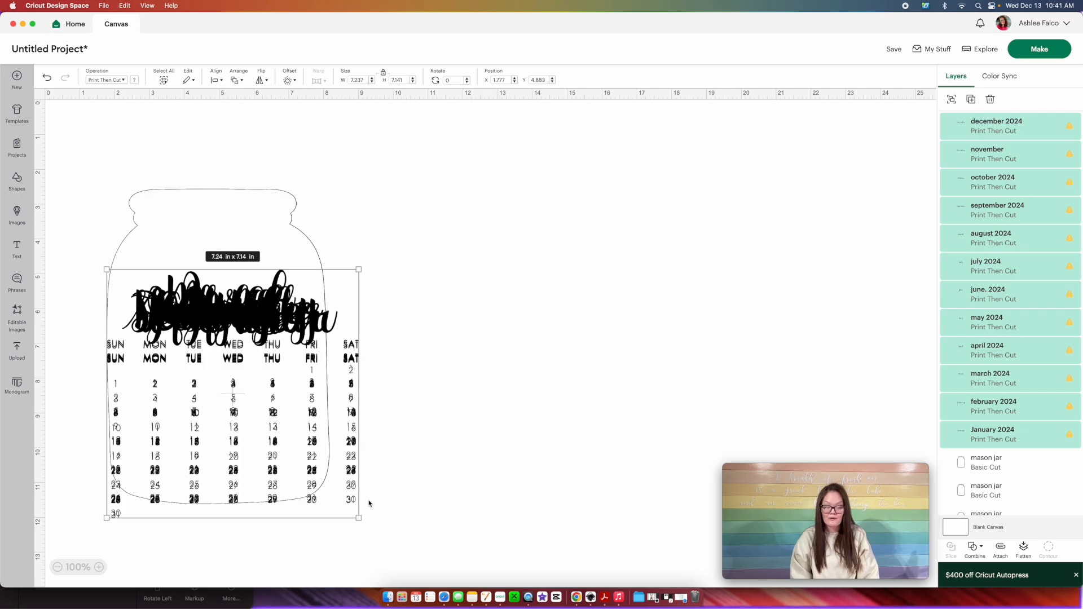
left_click_drag(360, 520, 320, 469)
left_click_drag(236, 308, 244, 307)
left_click_drag(326, 478, 323, 475)
- Center all calendars and mason jars horizontally with one another
left_click(312, 547)
left_click_drag(311, 546, 160, 102)
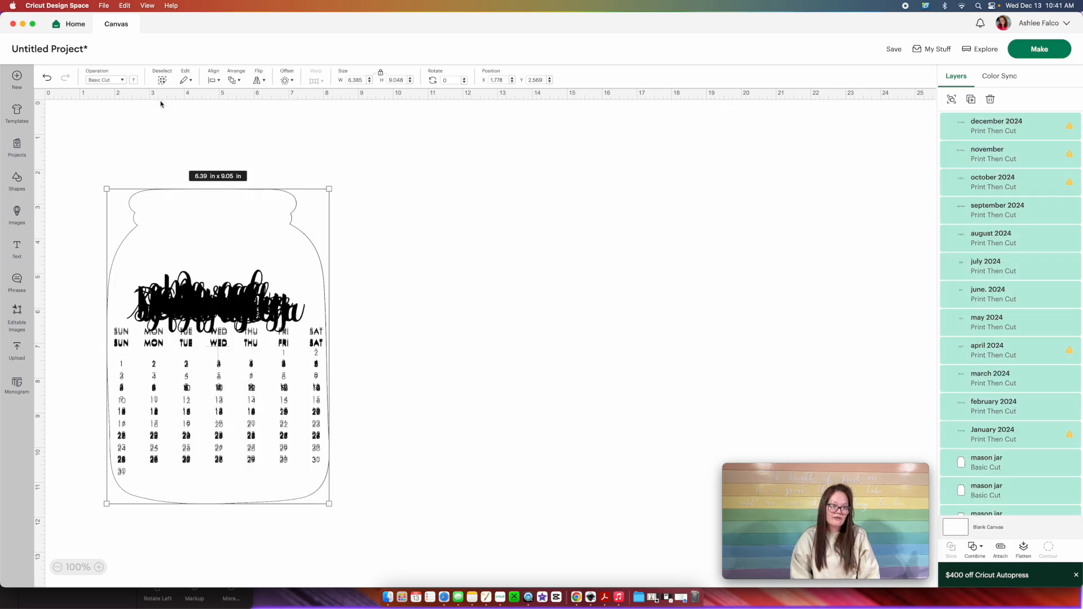
left_click(213, 79)
left_click(219, 131)
left_click(223, 129)
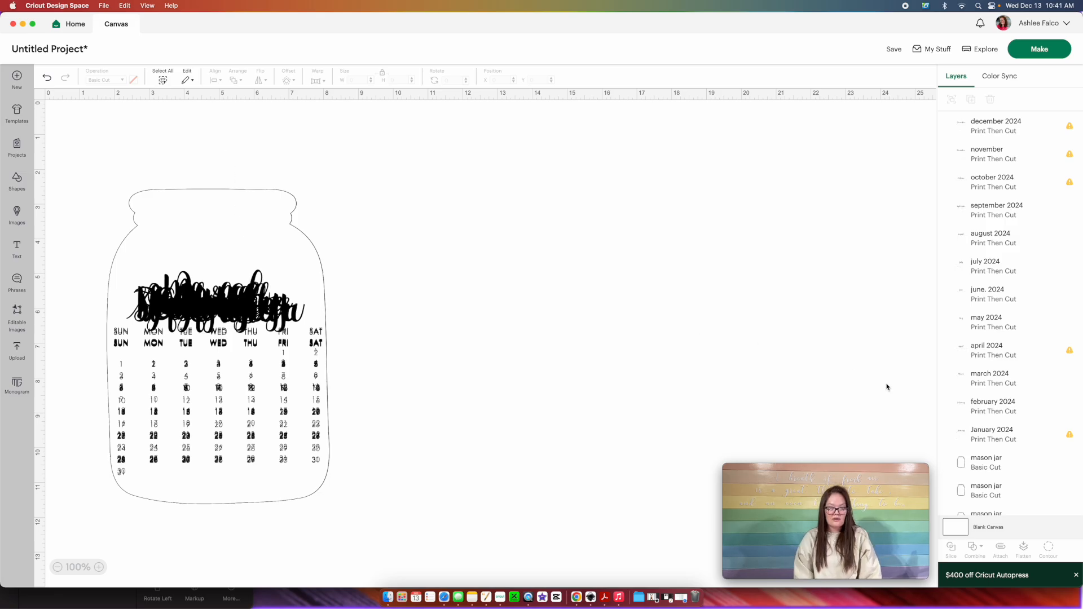
- Flatten the January calendar with one mason jar and send the flattened image to the back
left_click(295, 204)
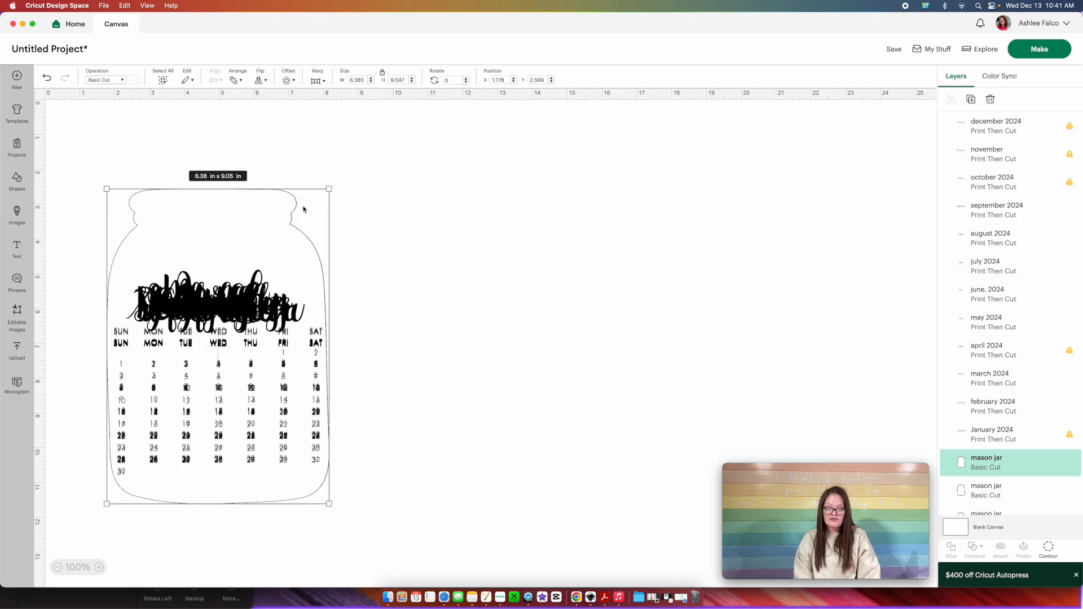
left_click(988, 439, "shift")
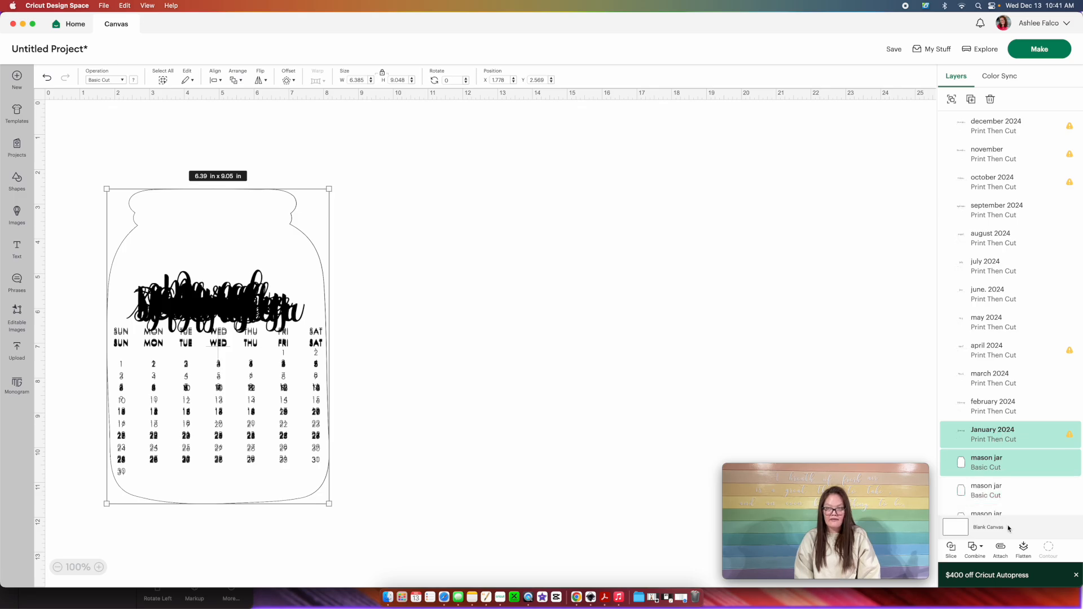
left_click(1025, 551)
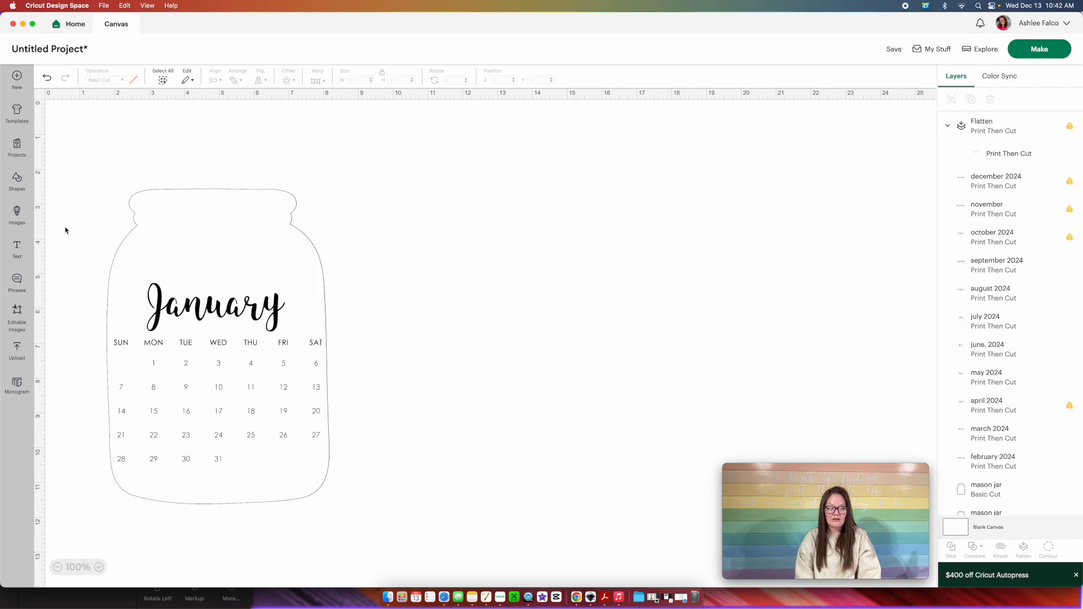
left_click(1039, 131)
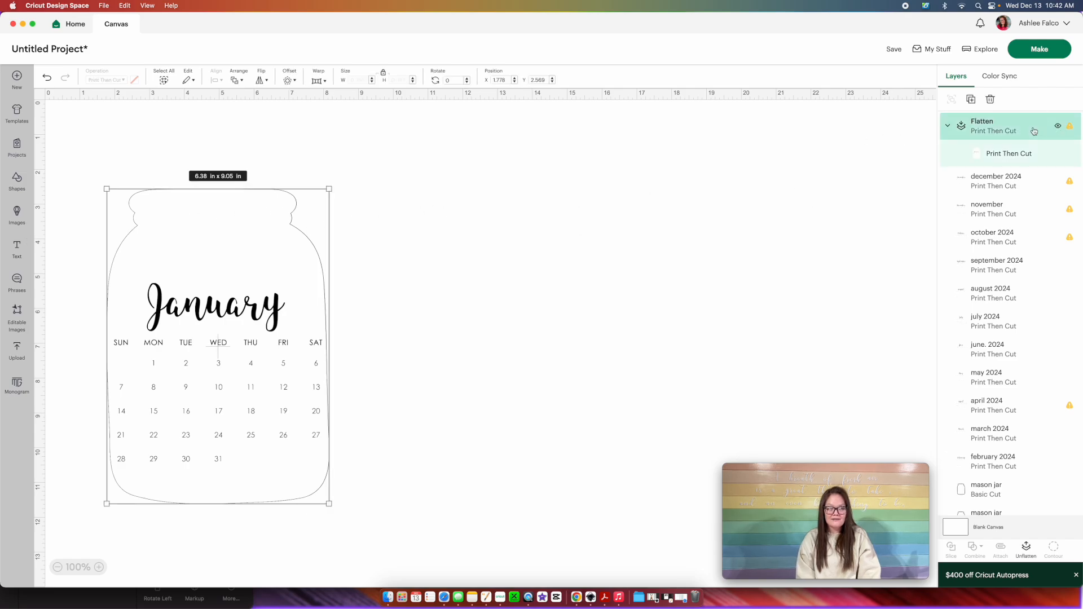
left_click(240, 81)
left_click(266, 149)
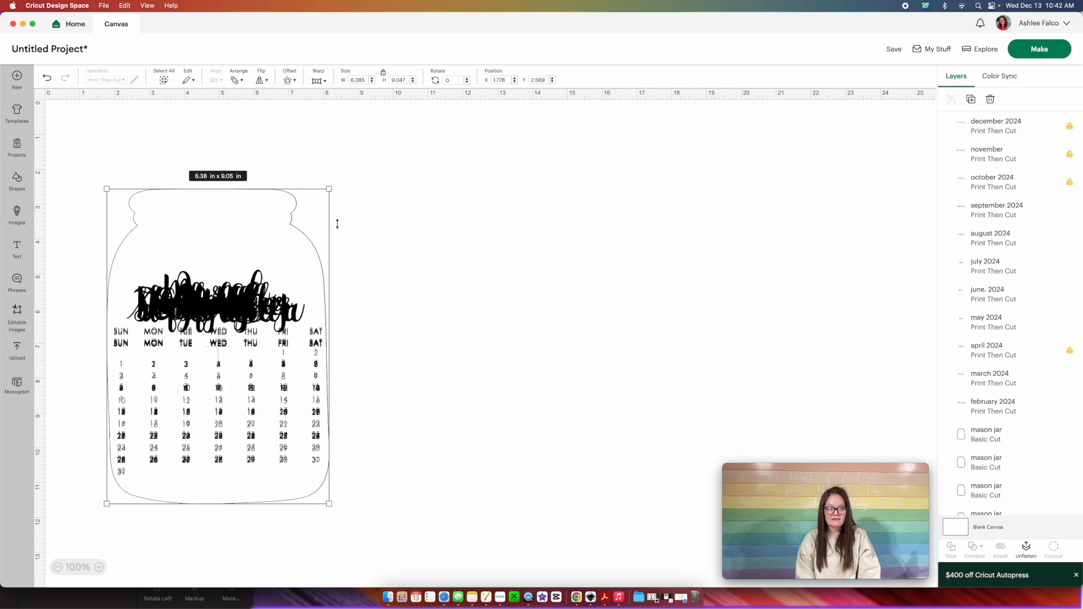
- Flatten the February calendar with the next mason jar and send the flattened image to the back
left_click(242, 199)
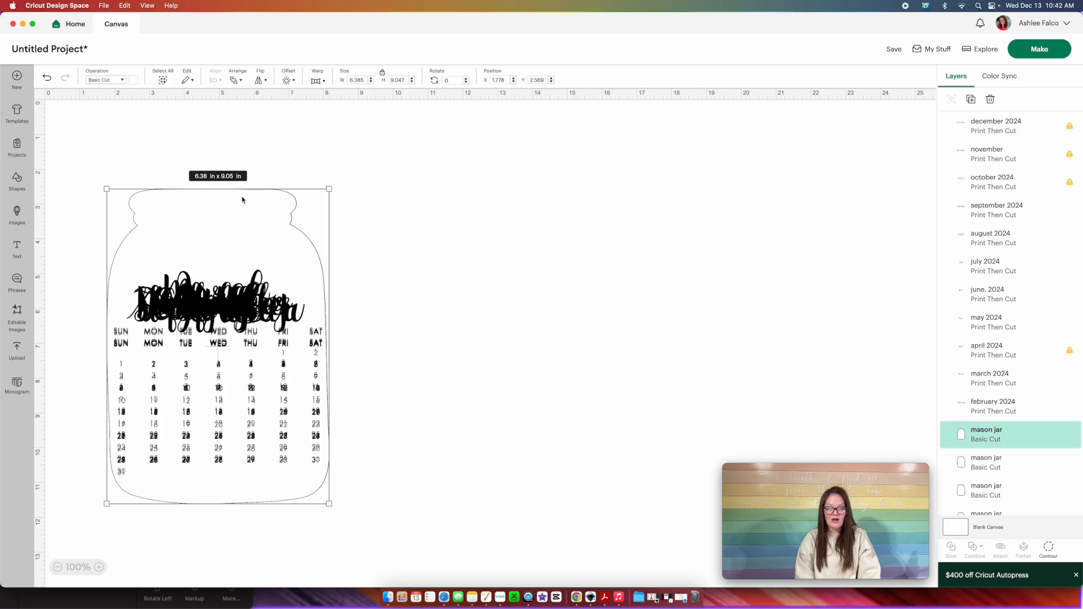
left_click(974, 410, "shift")
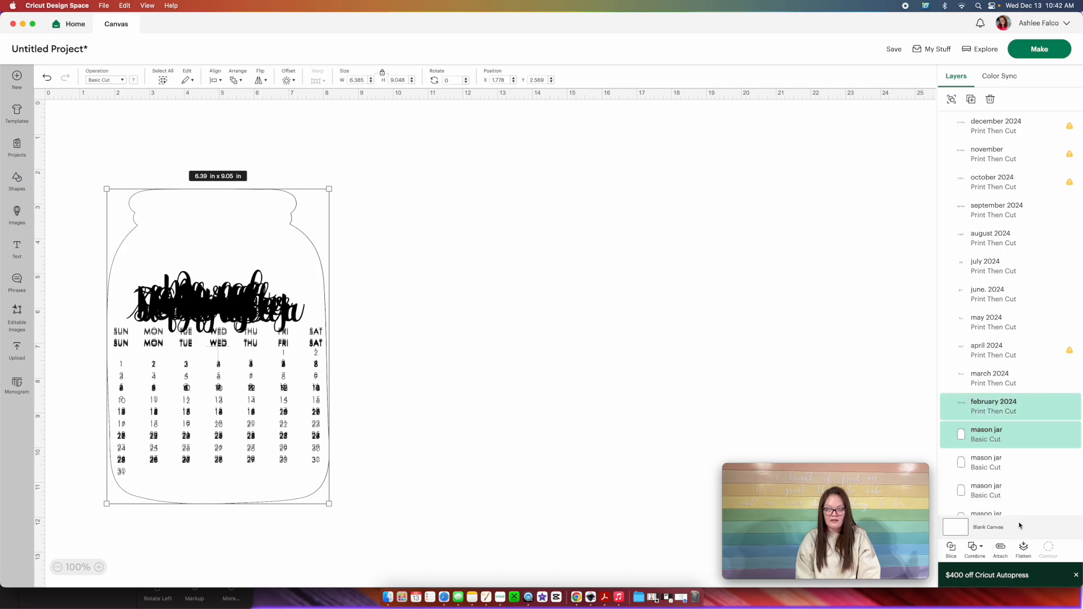
left_click(1024, 549)
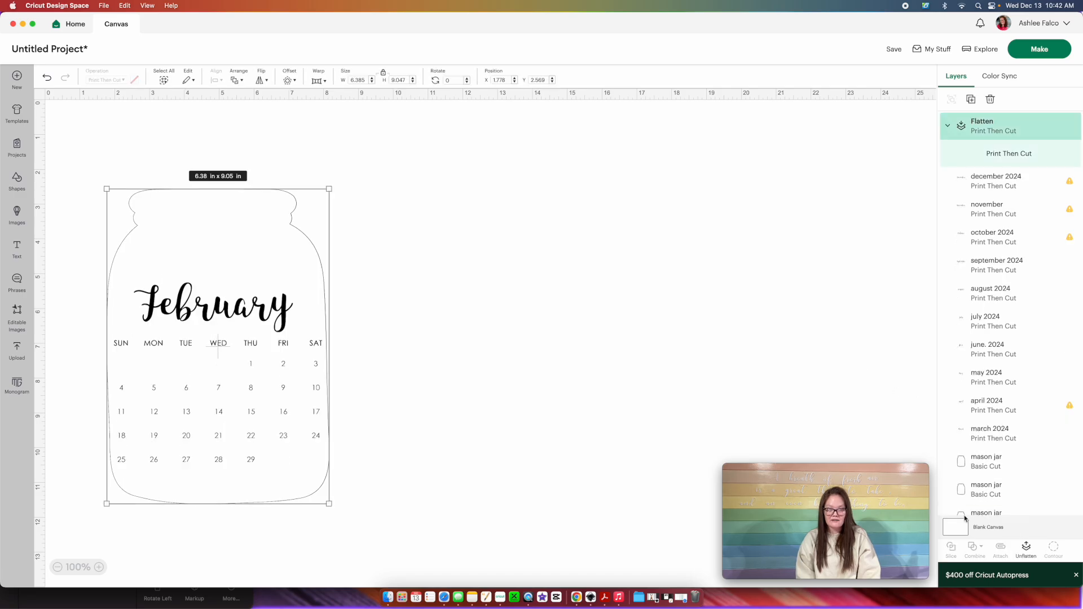
left_click(239, 80)
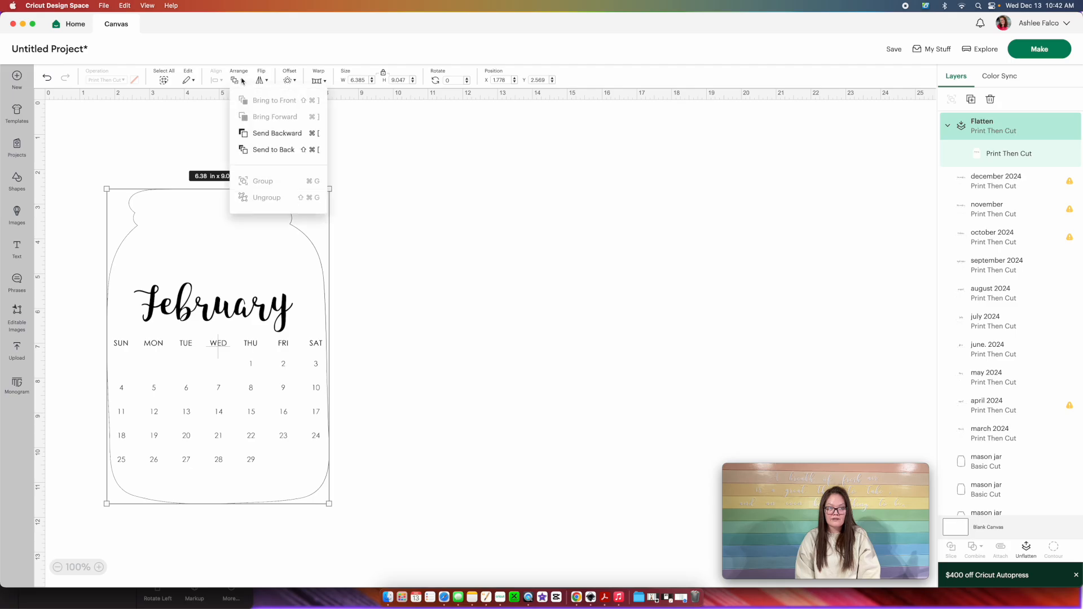
left_click(274, 150)
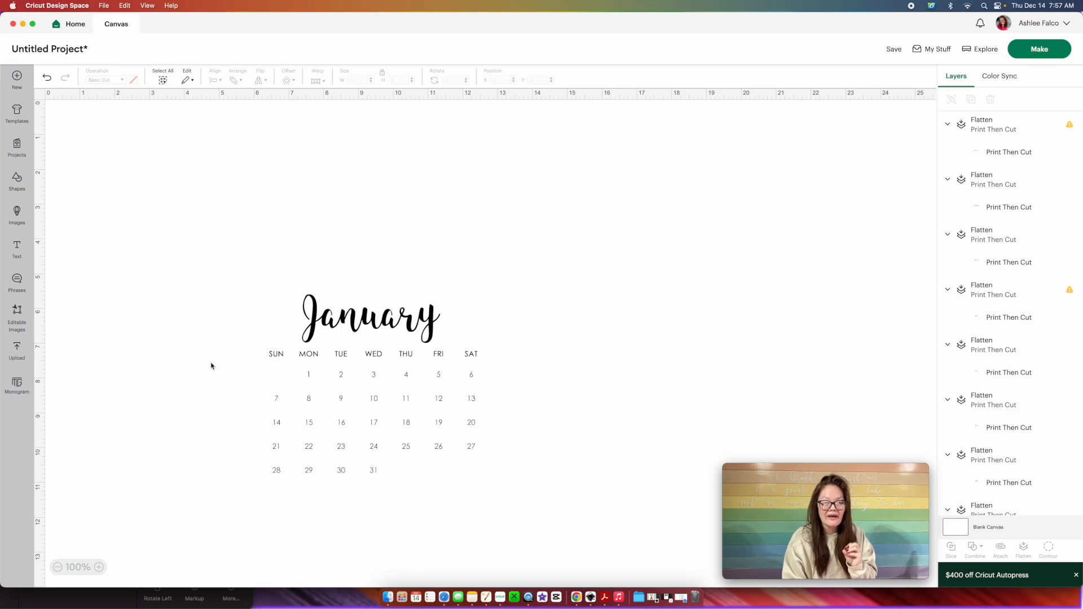
- Start a new image upload and load 1_JAN_Carnation_2.png from the birth flower folder
left_click(640, 600)
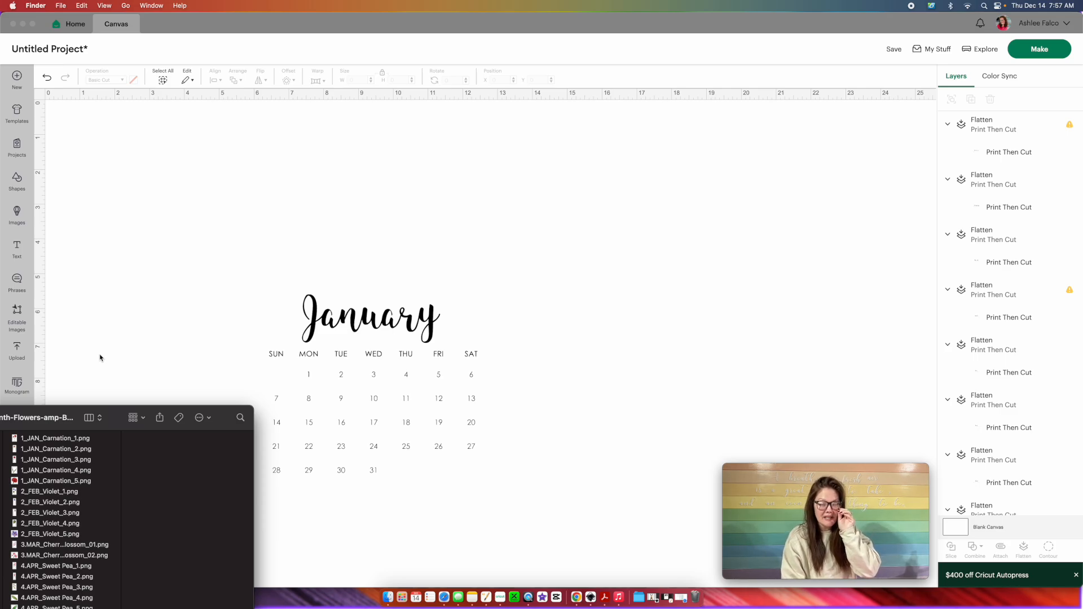
left_click(100, 358)
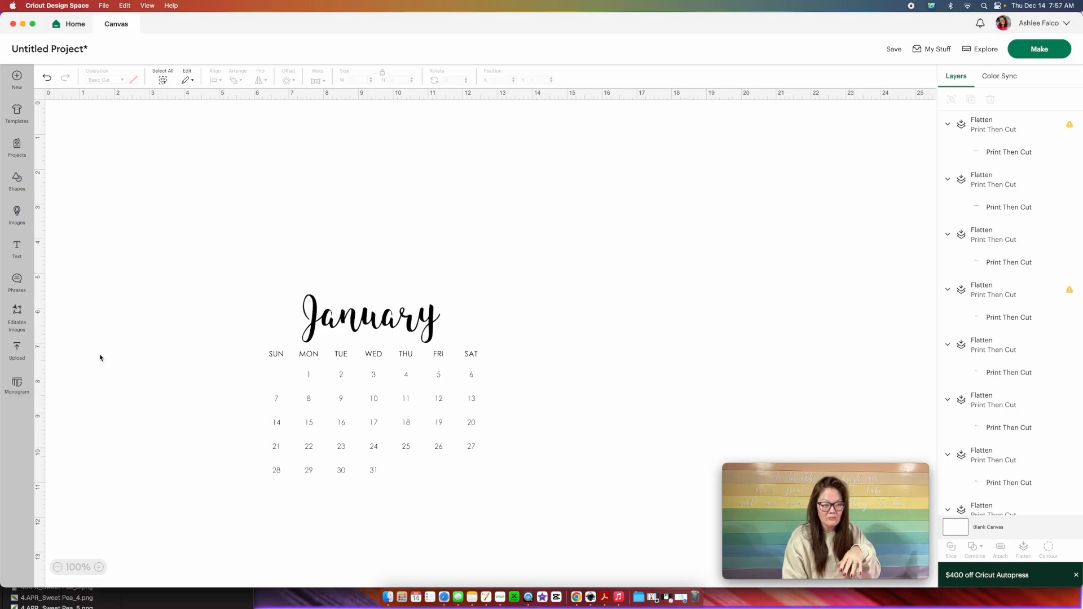
left_click(17, 350)
left_click(80, 204)
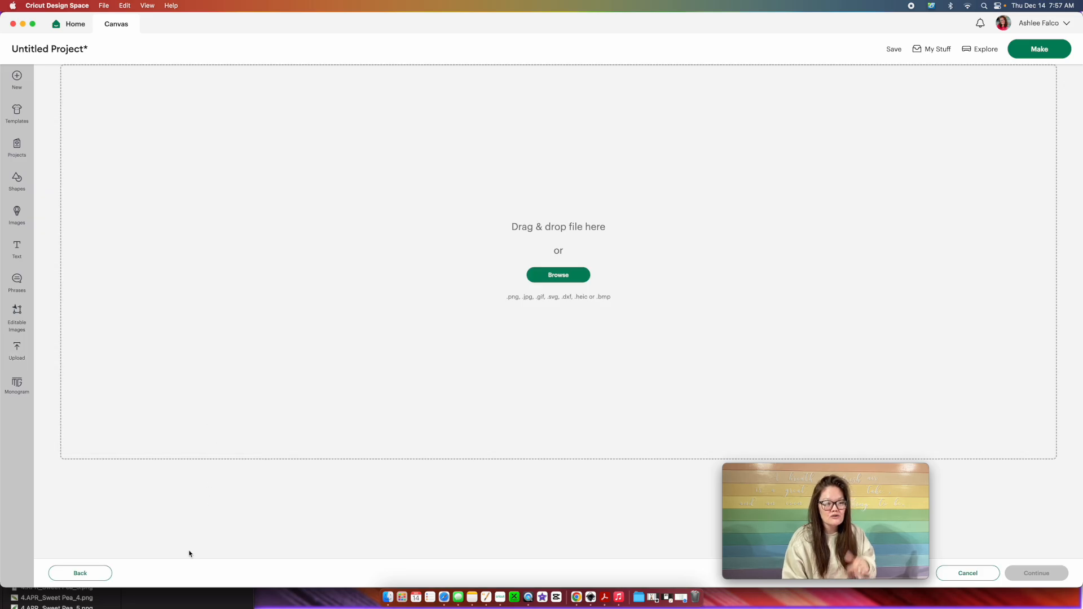
left_click(162, 607)
left_click(67, 439)
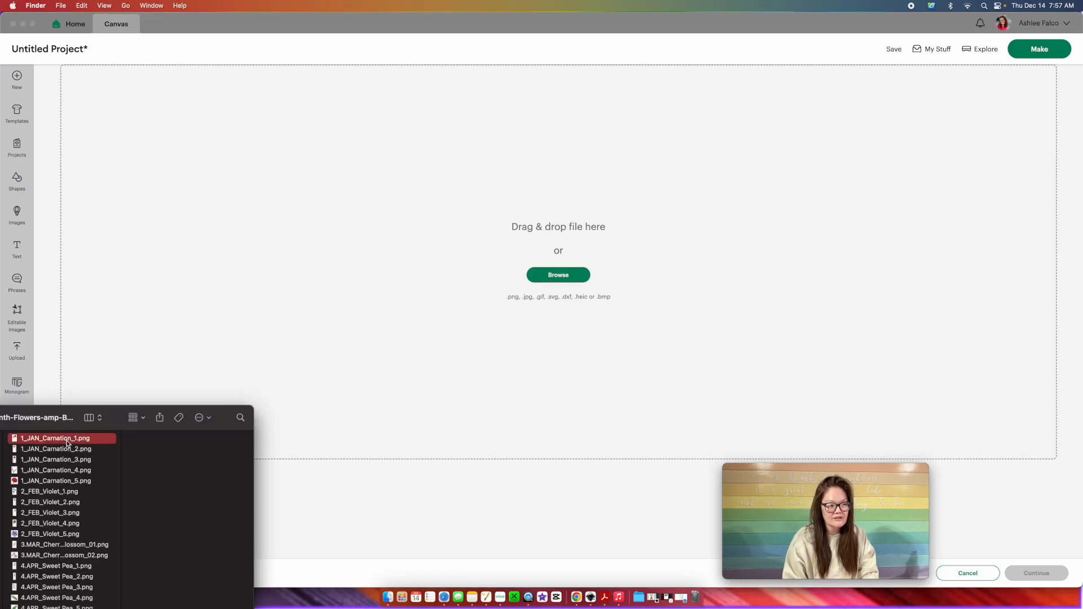
key("Down")
key("Down")
key("Up")
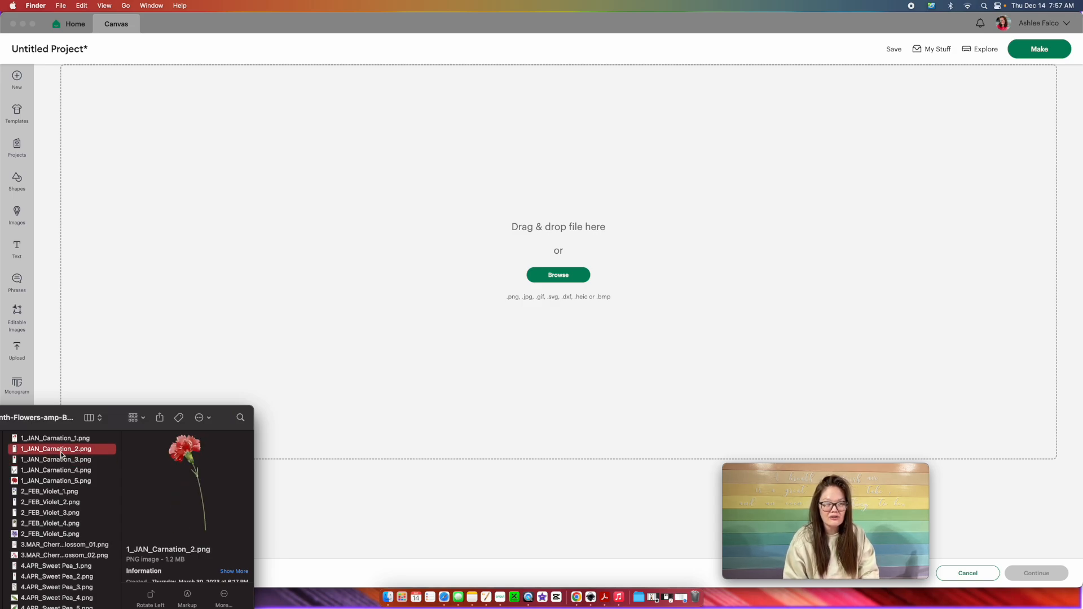
left_click_drag(62, 454, 376, 300)
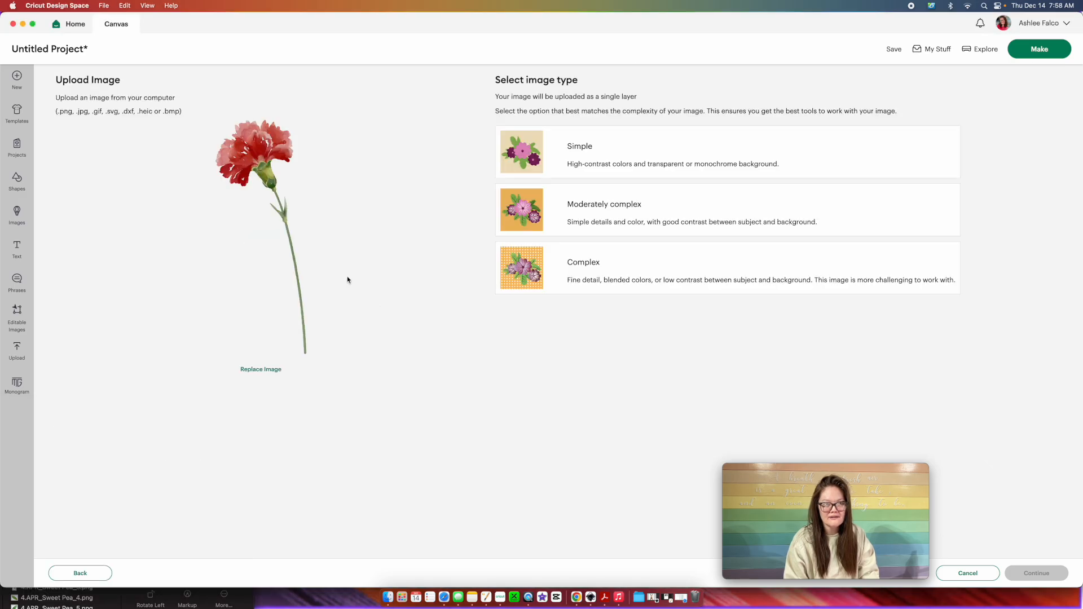
- Upload the January carnation as a Complex image of the Print Then Cut type, keeping its background as is
left_click(611, 279)
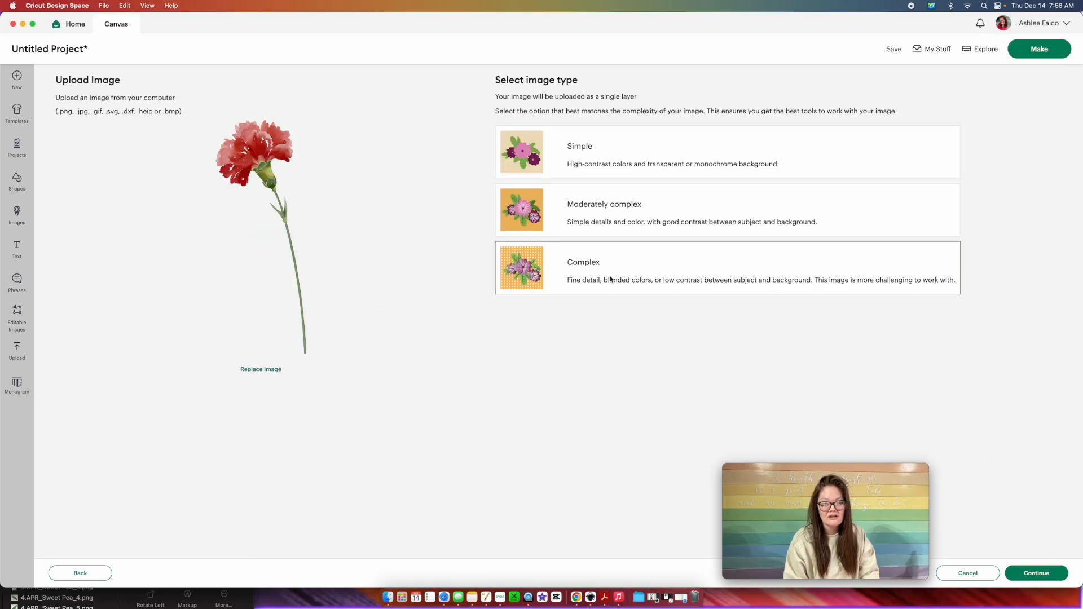
left_click(1026, 573)
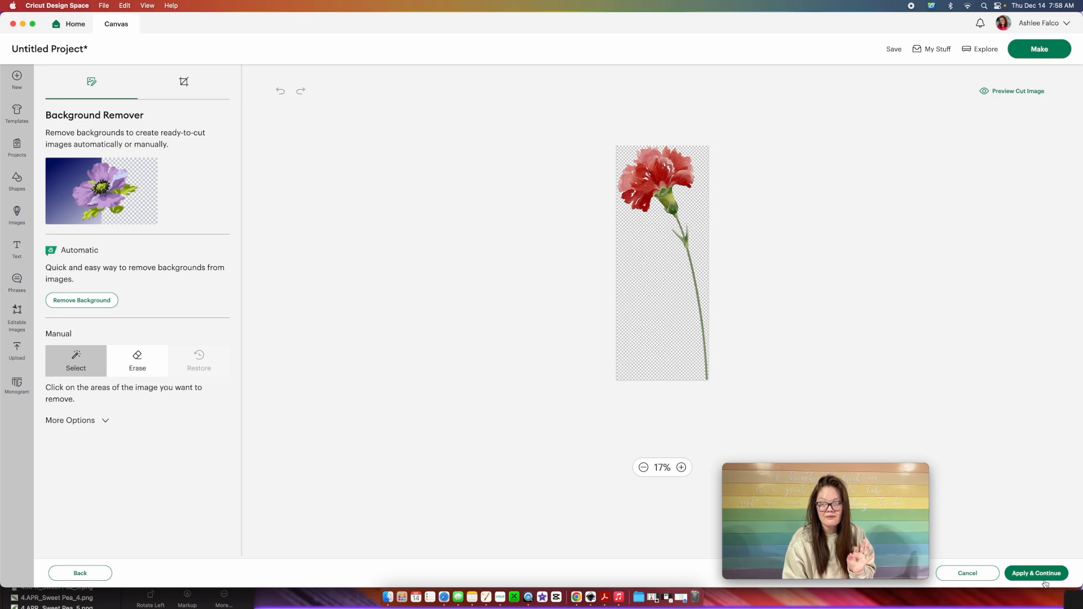
left_click(1013, 574)
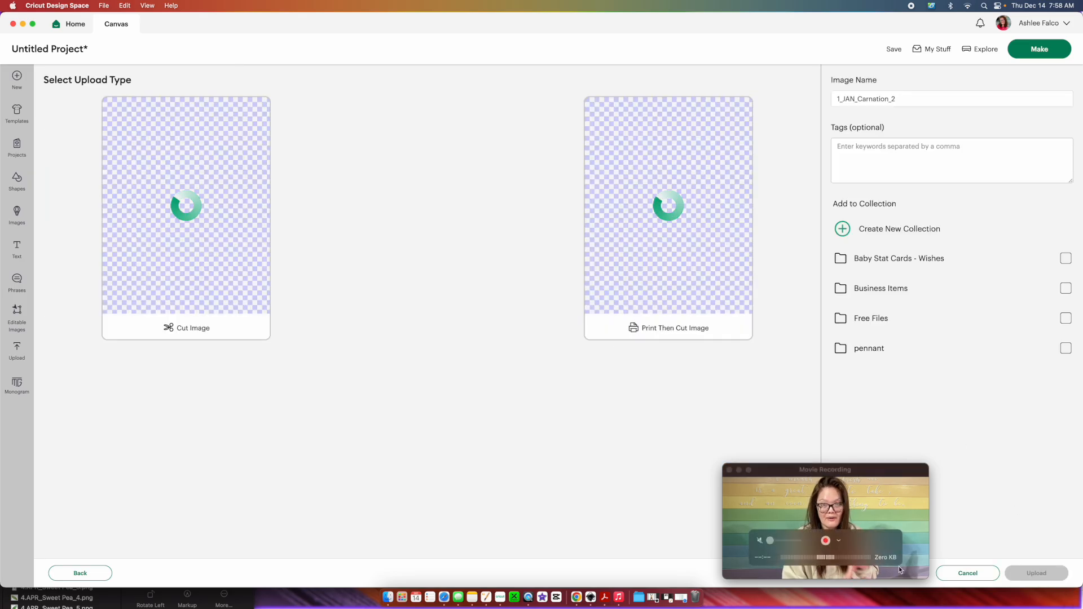
left_click(636, 246)
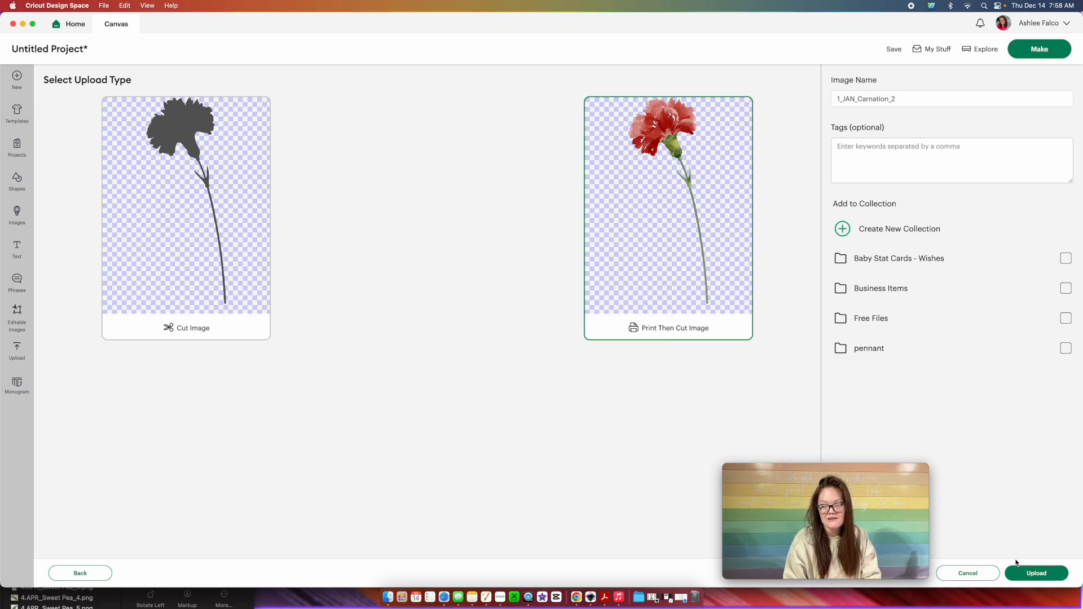
left_click(1028, 573)
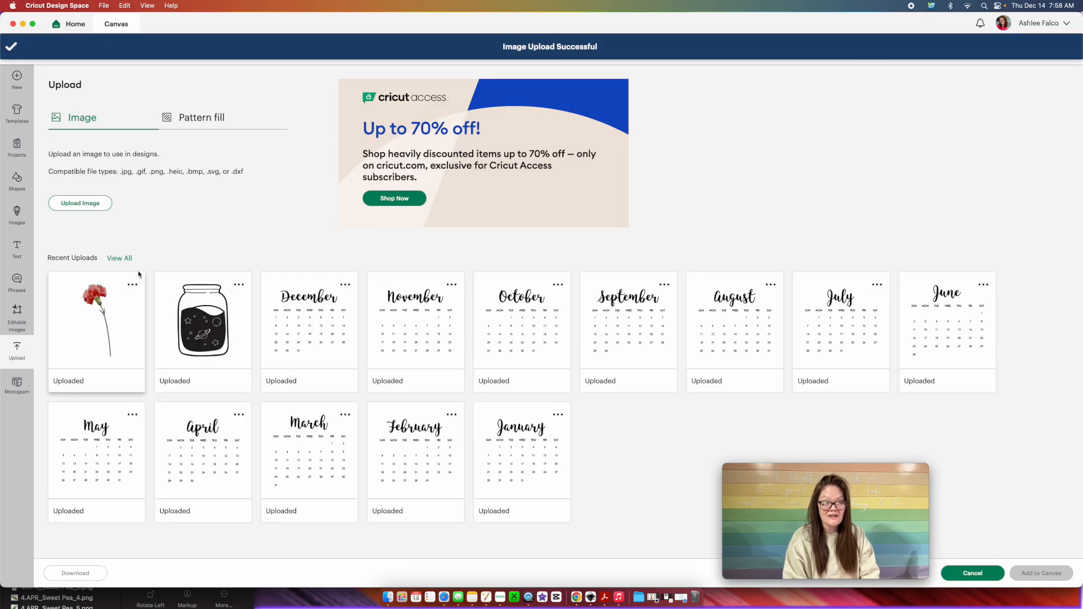
- Start another image upload and load 2_FEB_Violet_2.png from the birth flower folder
left_click(80, 206)
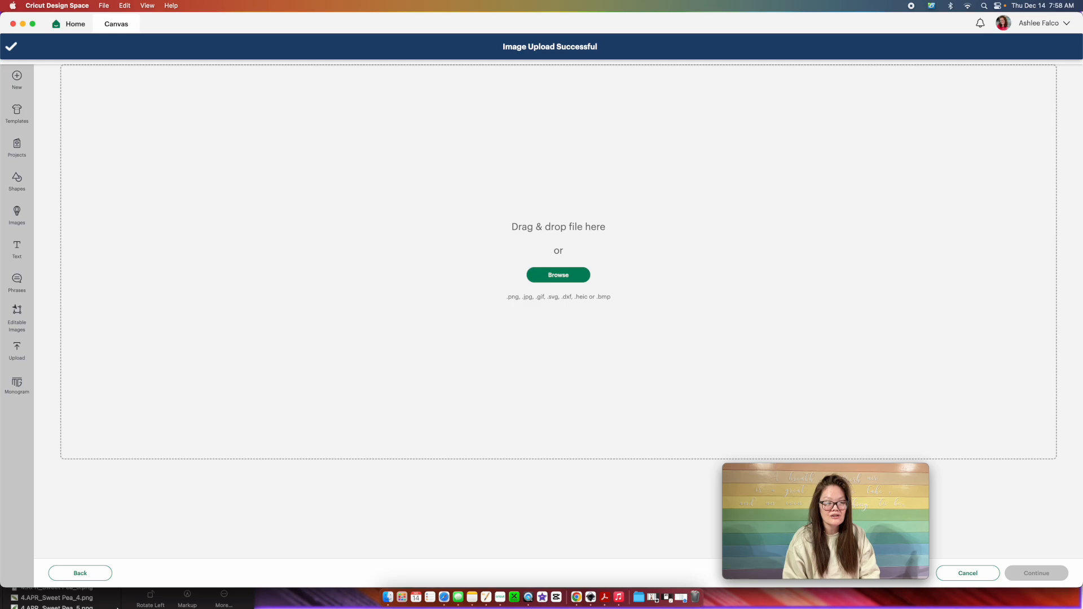
left_click(117, 608)
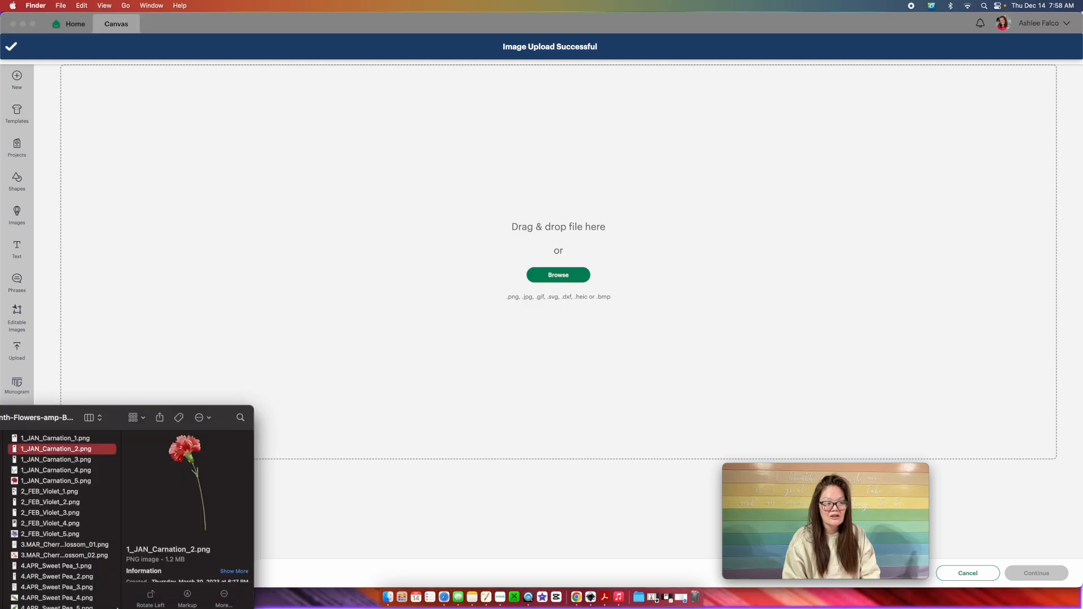
left_click(41, 494)
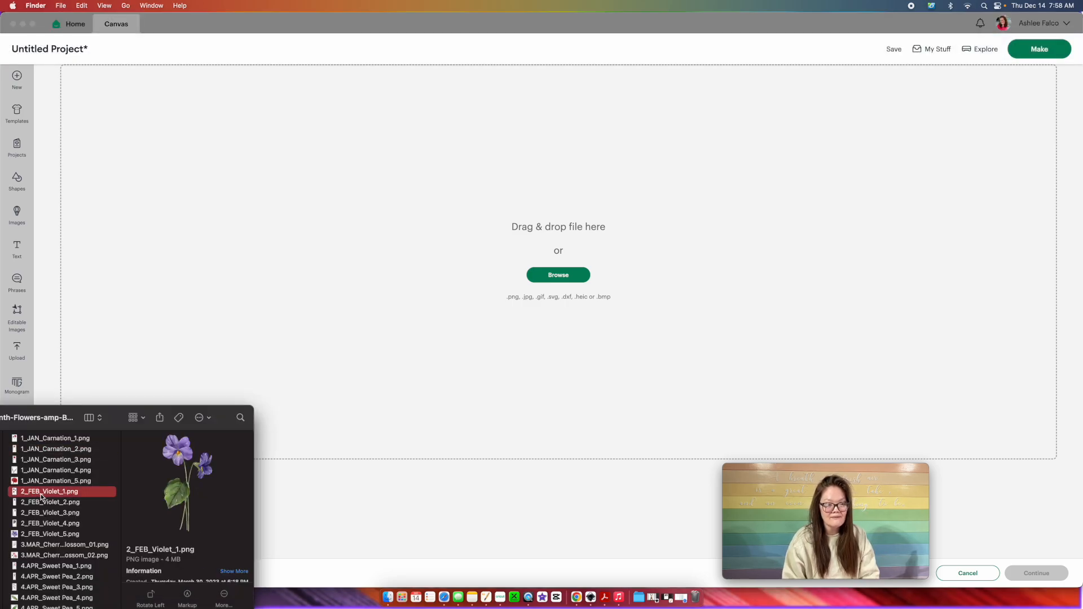
key("Down")
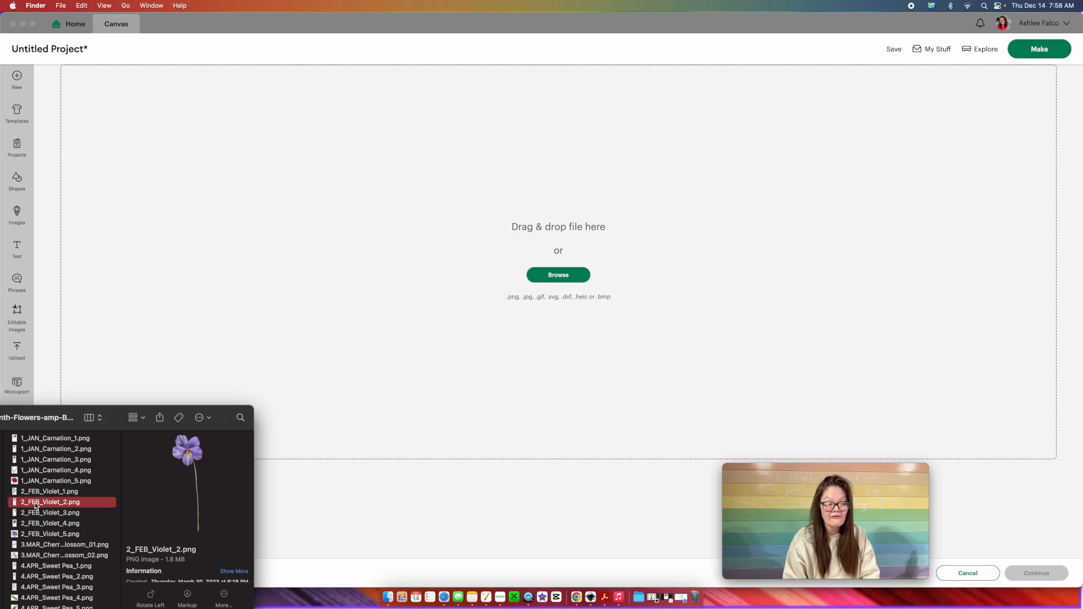
left_click_drag(35, 504, 589, 265)
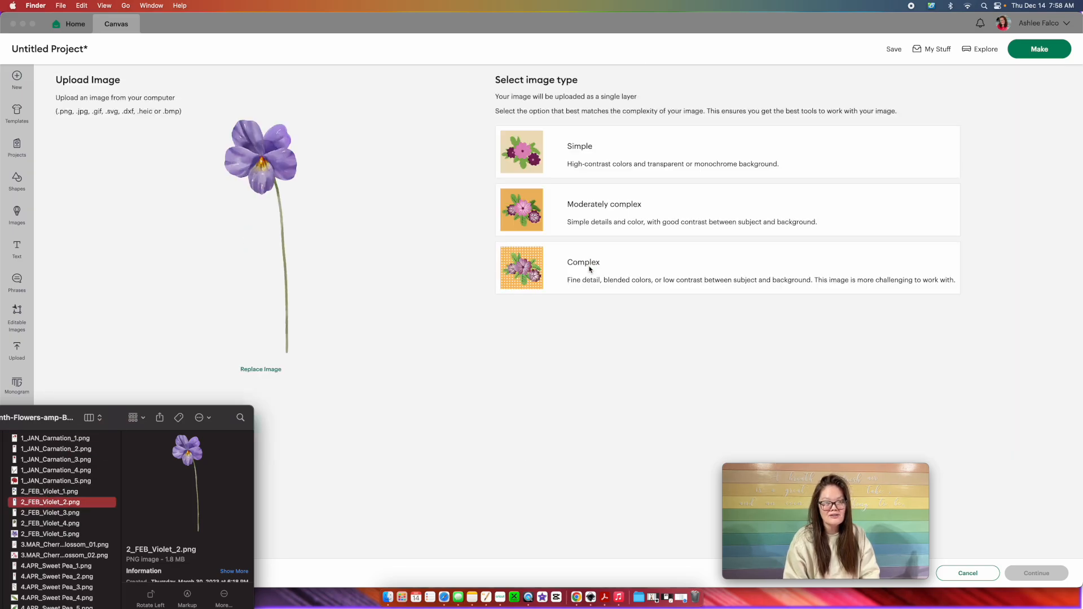
- Upload the February violet as a Complex image of the Print Then Cut type, keeping its background as is
left_click(599, 269)
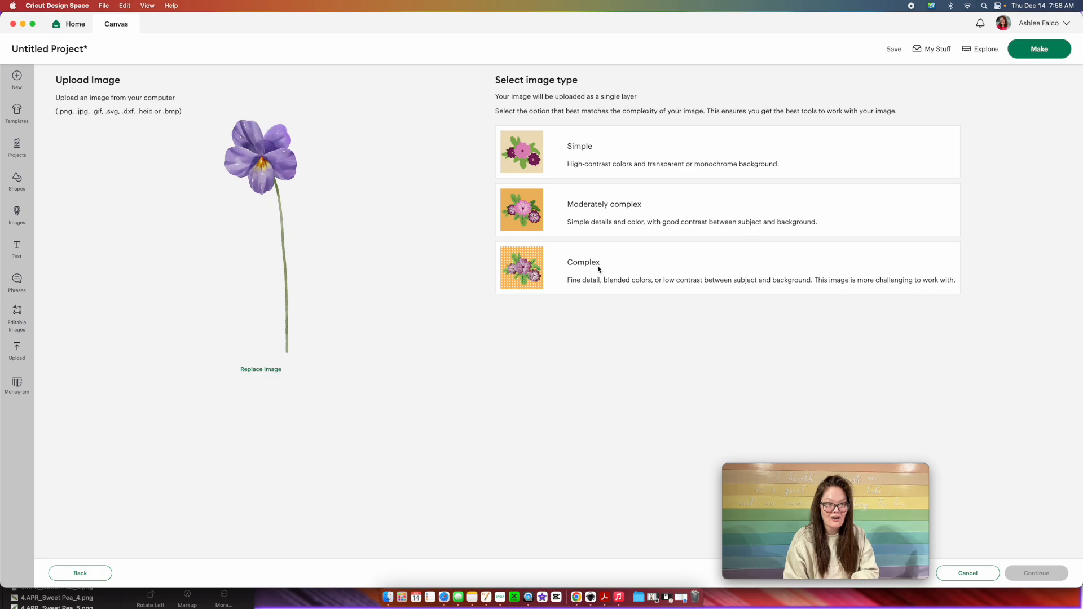
left_click(599, 269)
left_click(1037, 573)
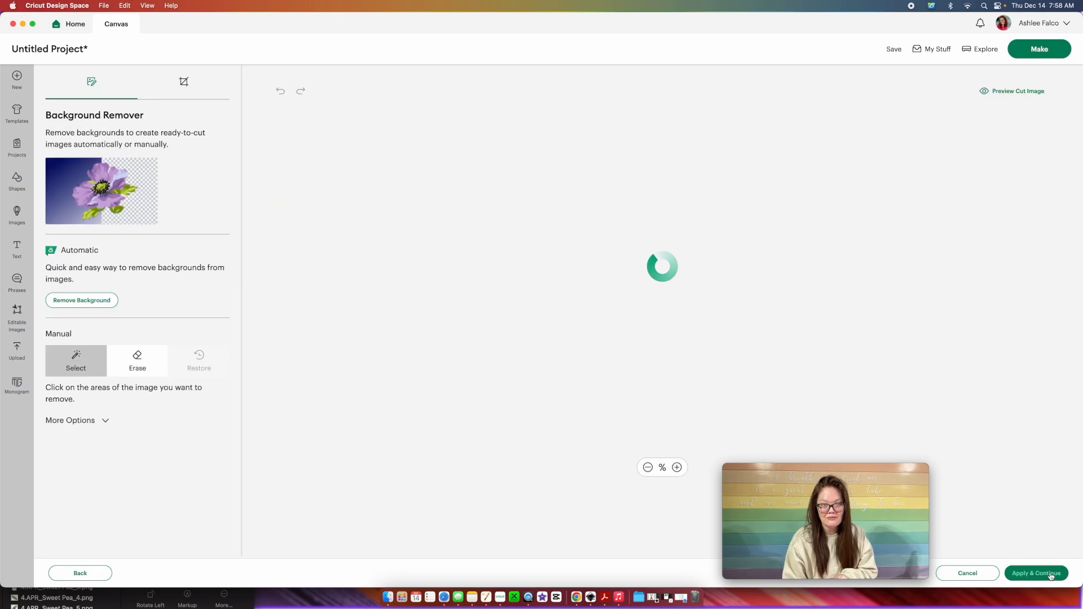
left_click(1049, 574)
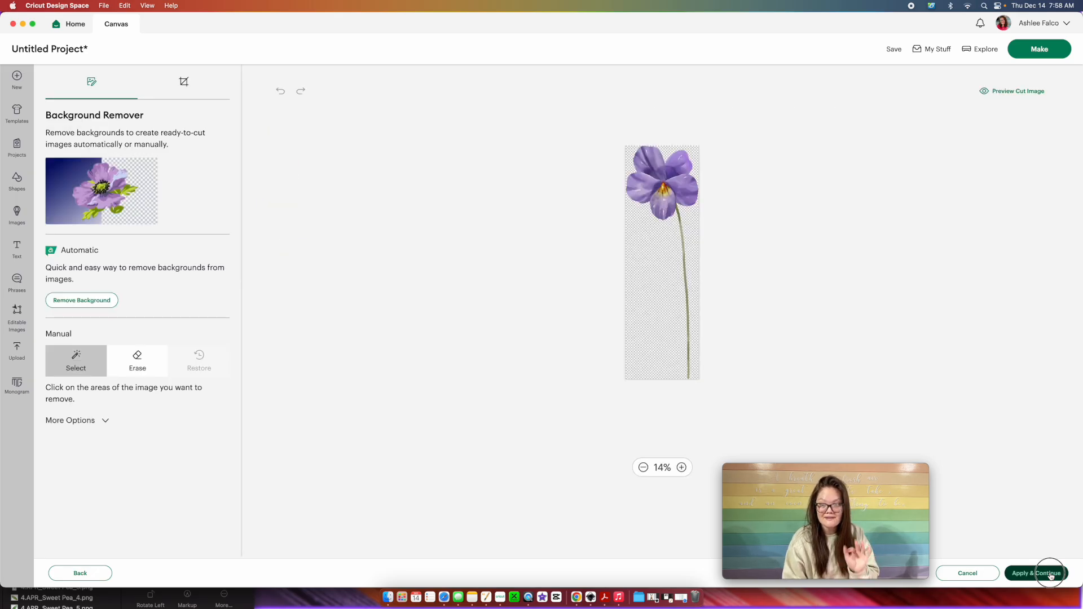
left_click(730, 199)
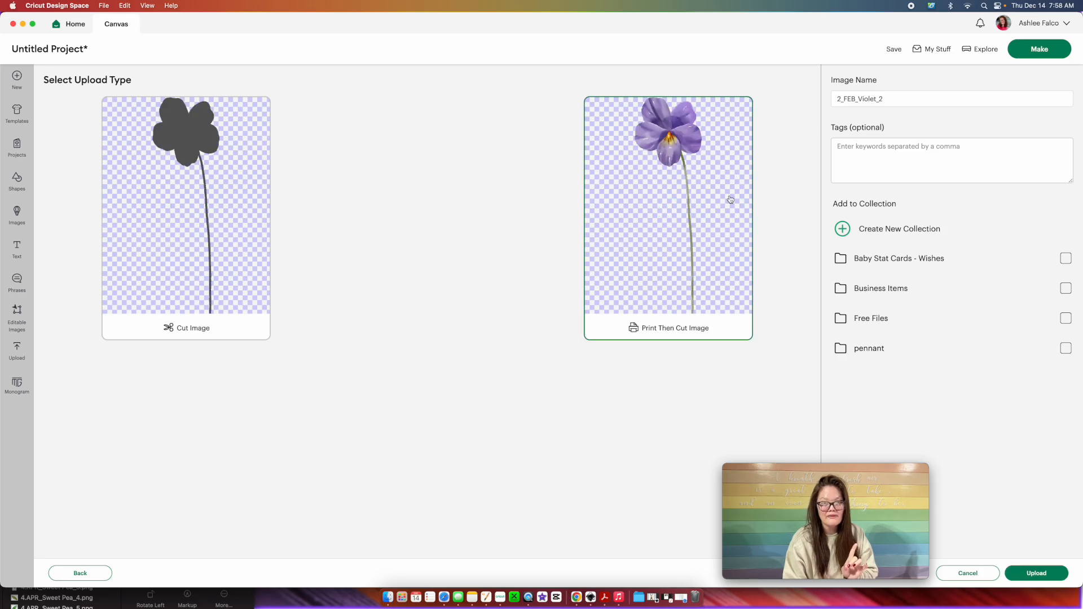
left_click(1024, 569)
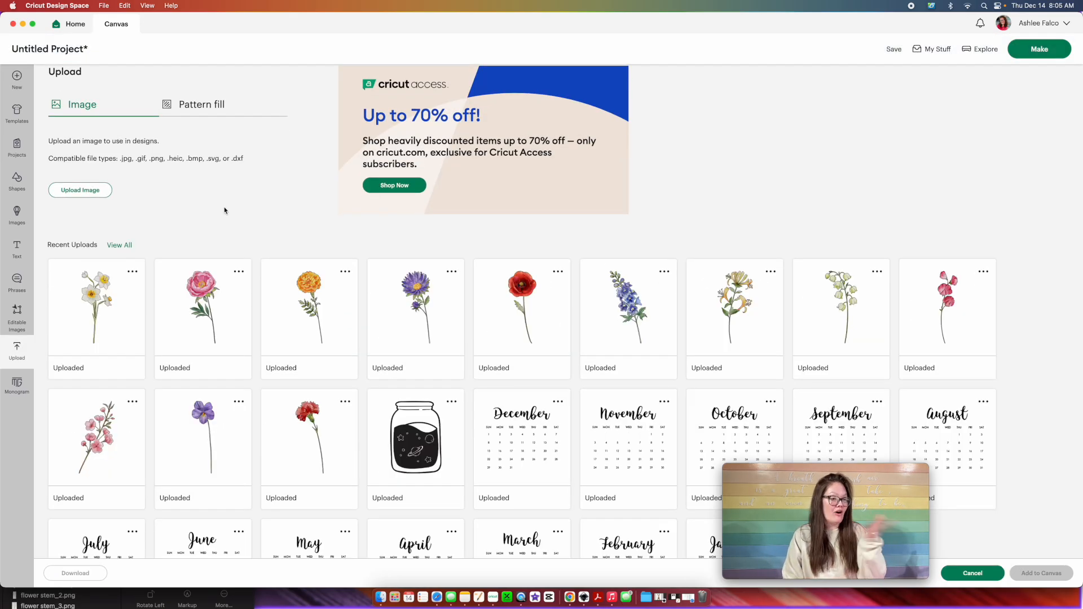
- Add all twelve uploaded birth flower images to the canvas, from the January carnation to the December narcissus
left_click(297, 473)
left_click(203, 452)
left_click(96, 451)
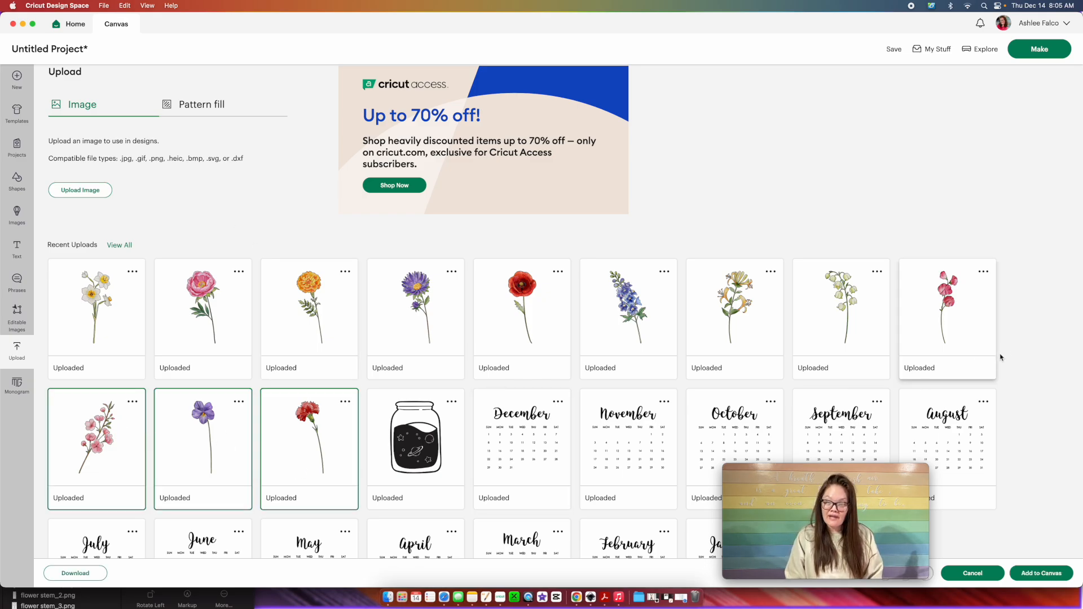
left_click(960, 333)
left_click(863, 315)
left_click(749, 309)
left_click(648, 308)
left_click(541, 300)
left_click(418, 310)
left_click(295, 304)
left_click(203, 307)
left_click(96, 308)
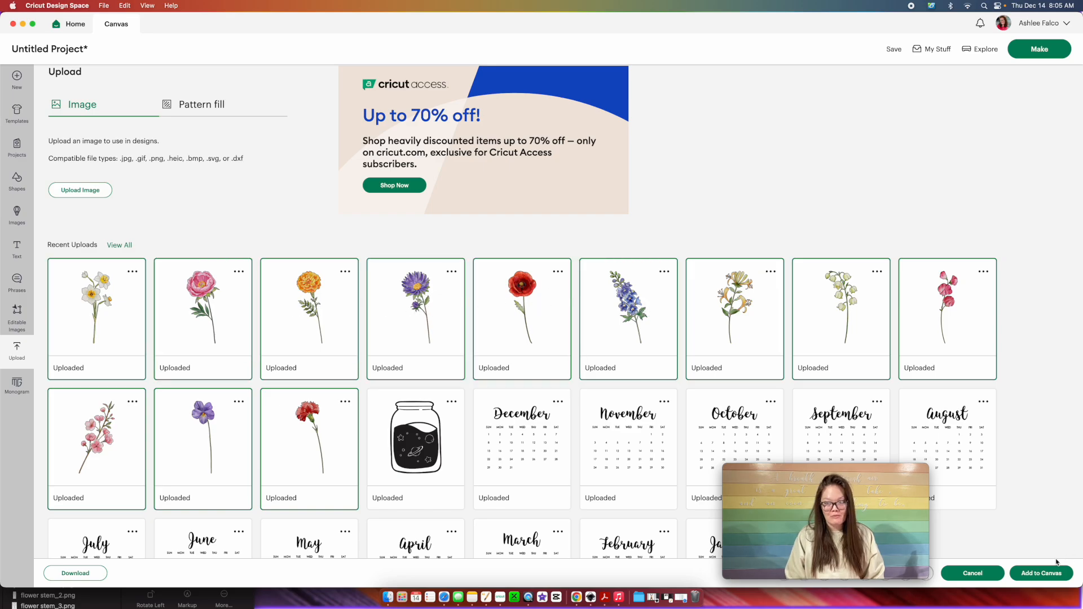
left_click(1052, 572)
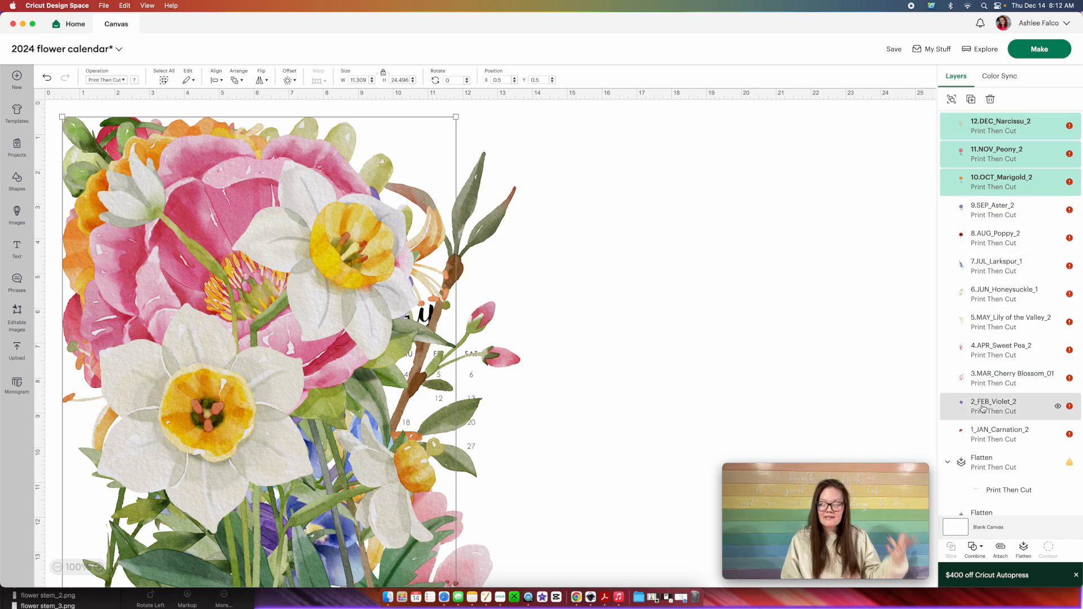
- Select all twelve flower layers, from 1_JAN_Carnation_2 to 12.DEC_Narcissu_2, and move them to the right together
left_click(983, 430)
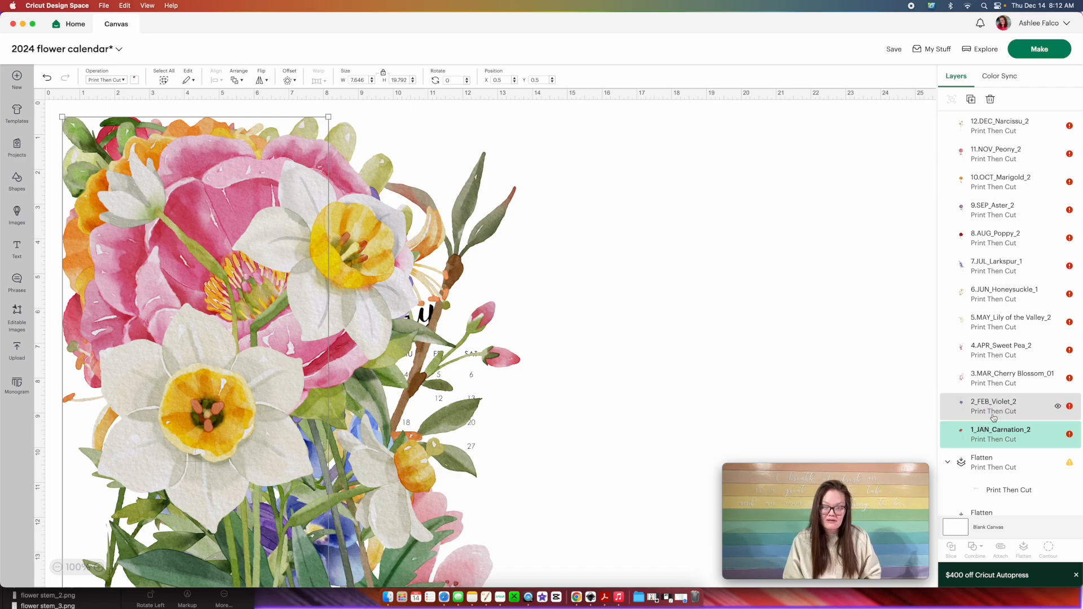
left_click(996, 404, "shift")
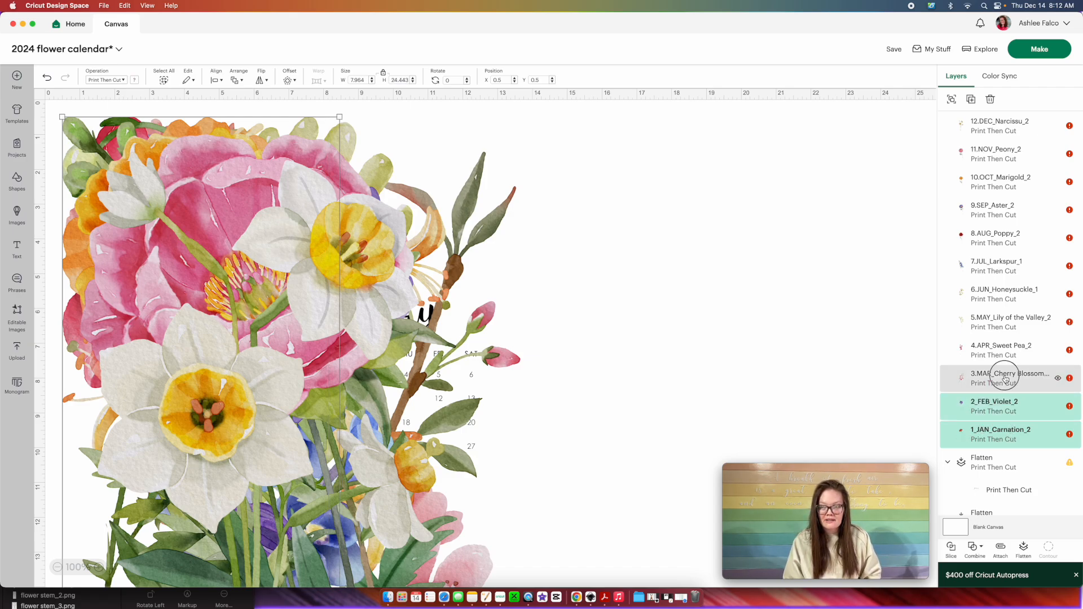
left_click(1001, 375, "shift")
left_click(1002, 350, "shift")
left_click(995, 320, "shift")
left_click(993, 297, "shift")
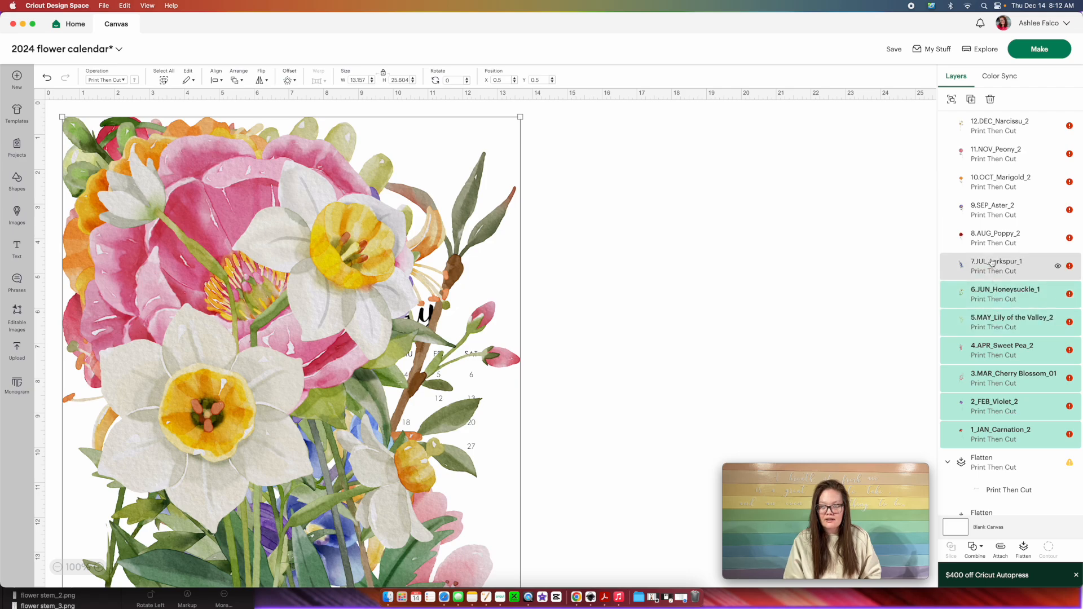
left_click(991, 267, "shift")
left_click(992, 244, "shift")
left_click(998, 126, "shift")
left_click_drag(384, 310, 601, 308)
- Center the twelve flowers on one another and shrink the stack so it sits beside the January calendar
left_click(220, 81)
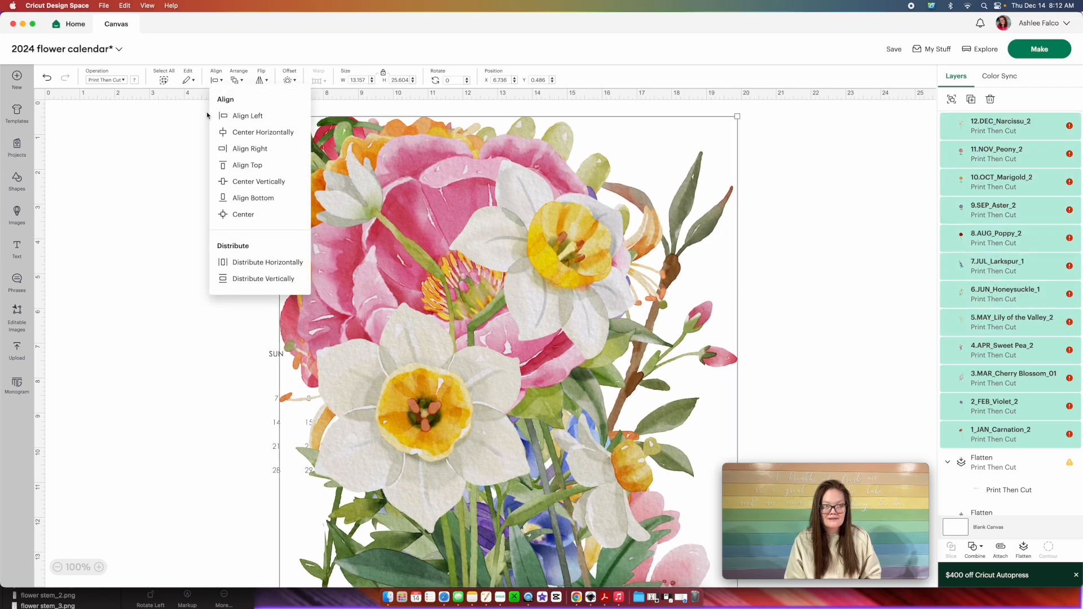
left_click(237, 215)
left_click_drag(298, 135, 621, 372)
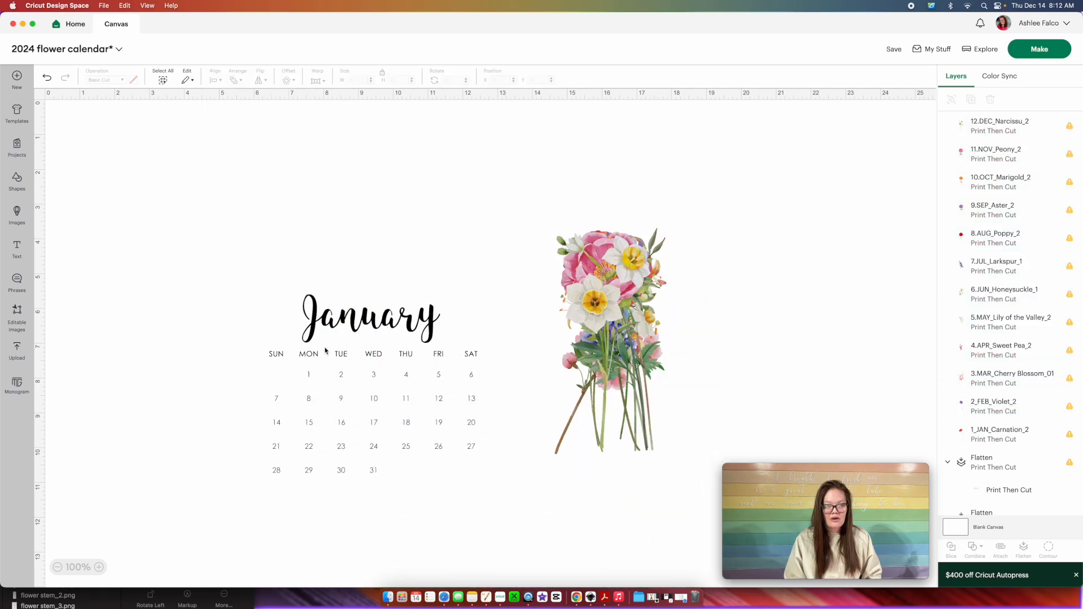
- Change the blank canvas color to the gray material color so the white jar stands out
left_click(344, 379)
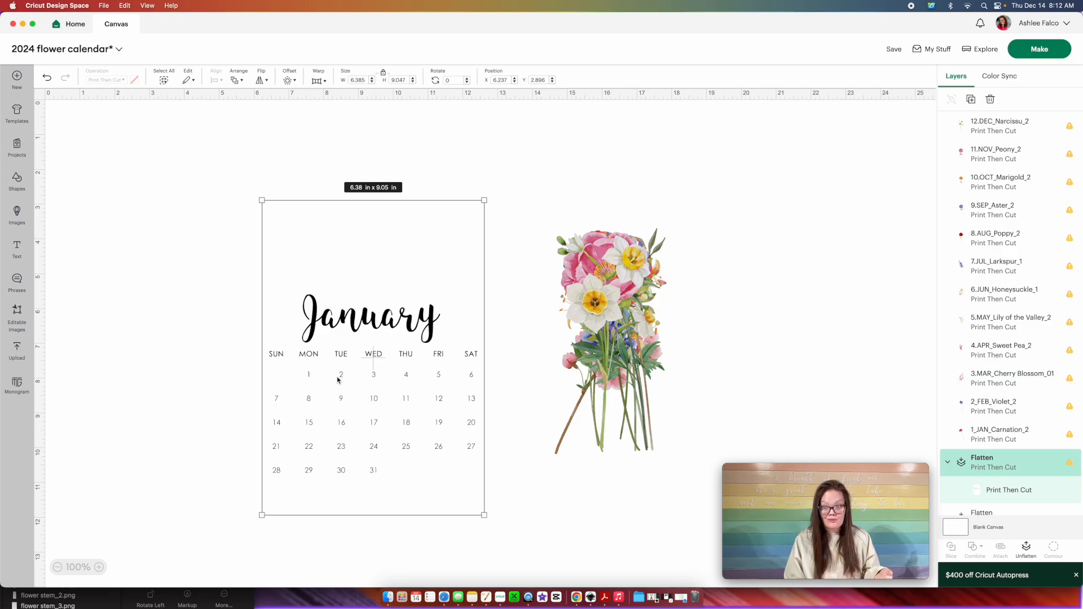
left_click(959, 528)
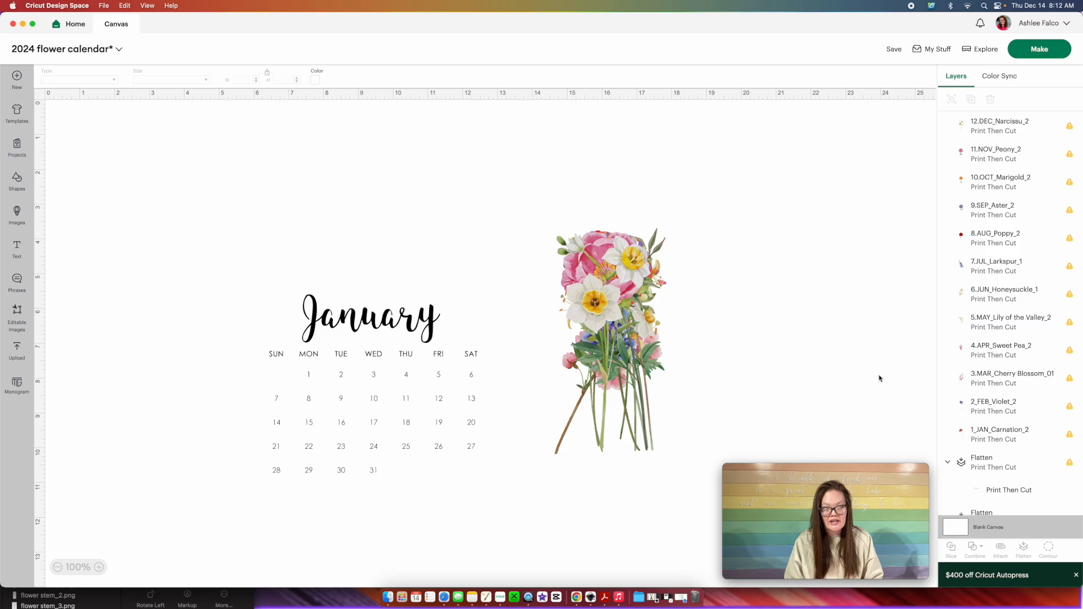
left_click(315, 80)
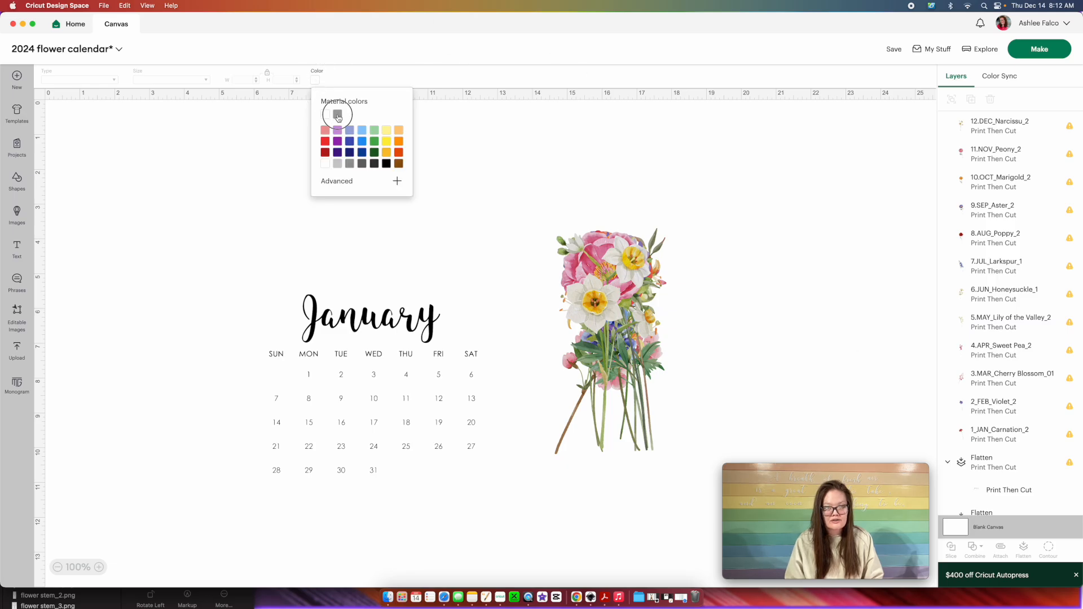
left_click(337, 115)
left_click(222, 158)
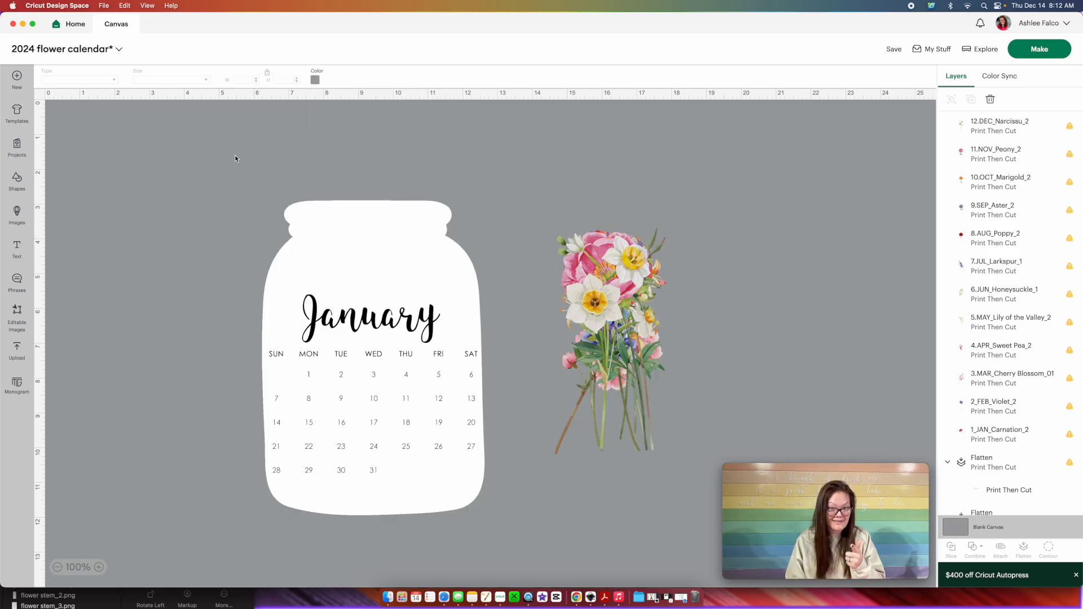
- Move the calendar jars down and place the flower stack over the jar's opening, enlarged to about 4.14 x 8.38 in
left_click_drag(387, 350, 389, 415)
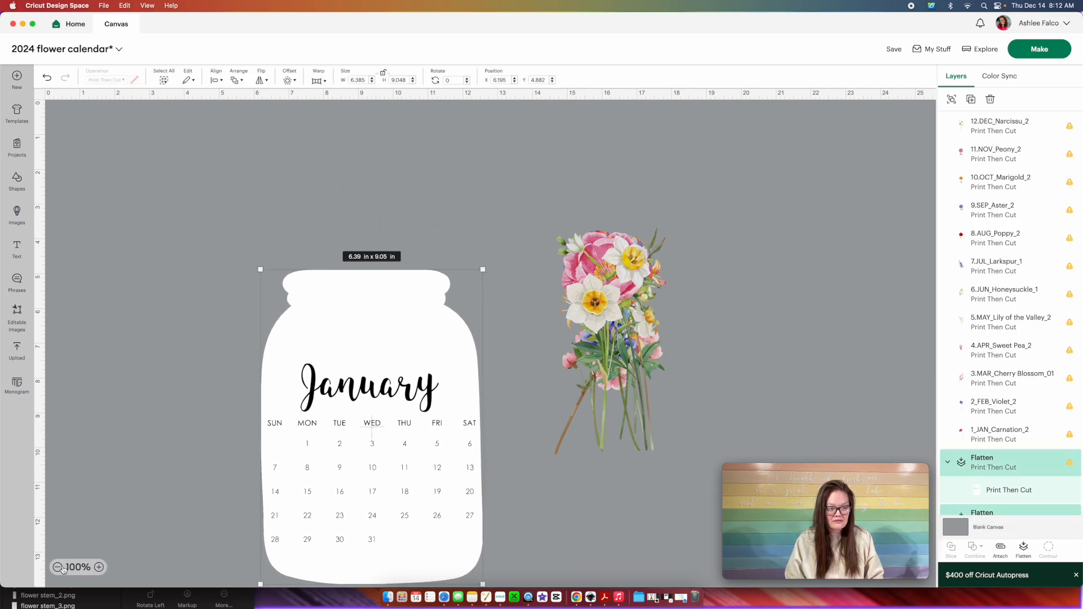
left_click(57, 567)
left_click_drag(402, 175, 313, 295)
left_click_drag(332, 384, 350, 413)
left_click_drag(314, 336, 312, 312)
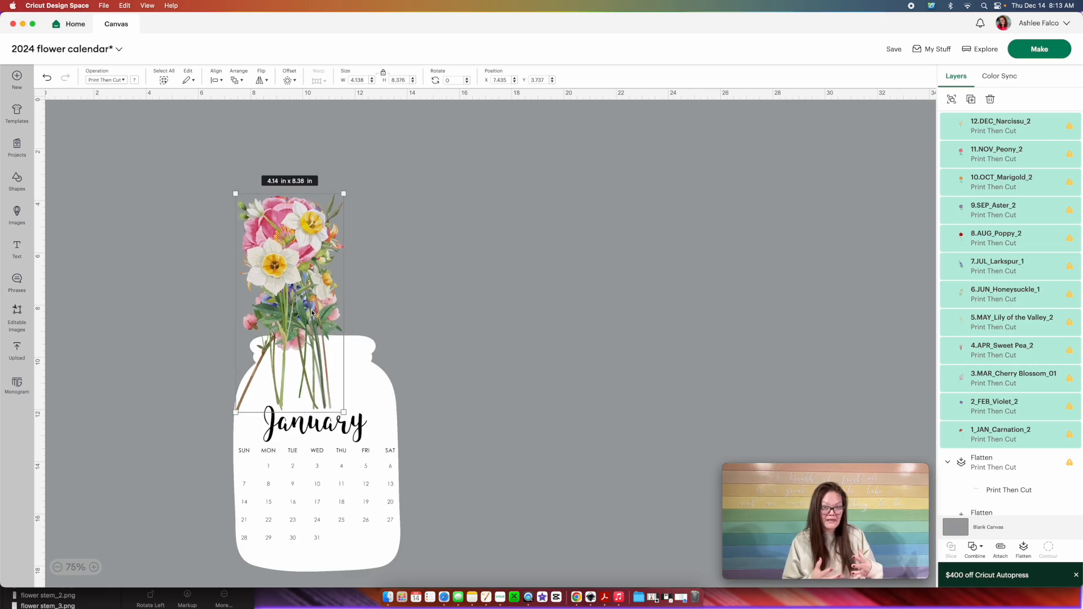
- Send the twelve selected flowers to the back, behind the calendar jars, and clear the selection
left_click(237, 82)
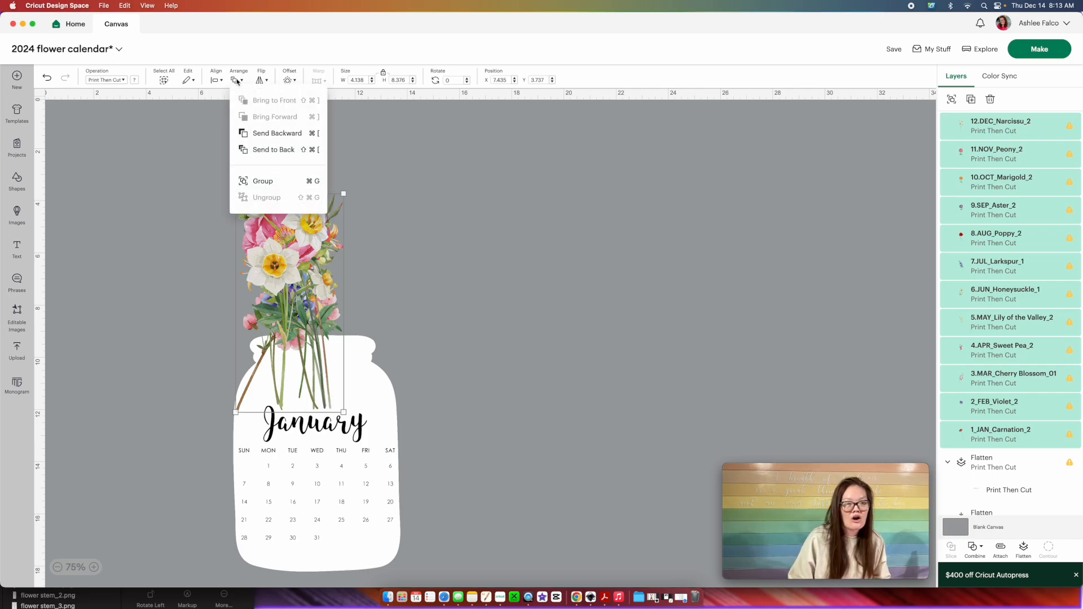
left_click(242, 149)
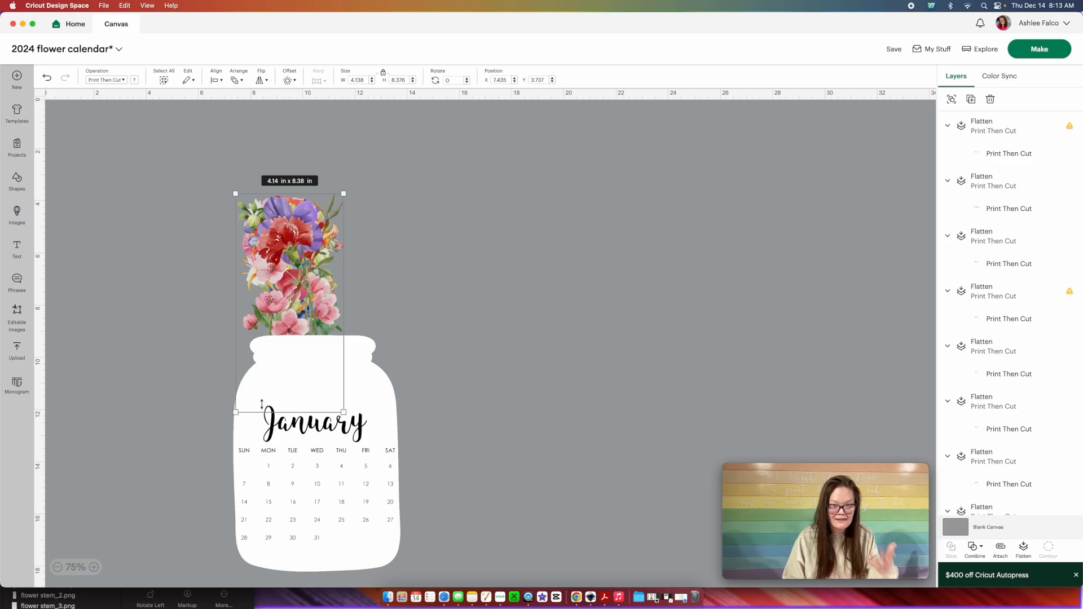
left_click(501, 371)
- Spread the individual flowers out one by one into a full bouquet above the jar's opening, flipping one of them
left_click_drag(288, 282, 324, 345)
left_click_drag(273, 254, 261, 254)
left_click_drag(342, 185, 271, 180)
left_click_drag(265, 263, 251, 261)
left_click_drag(286, 201, 398, 247)
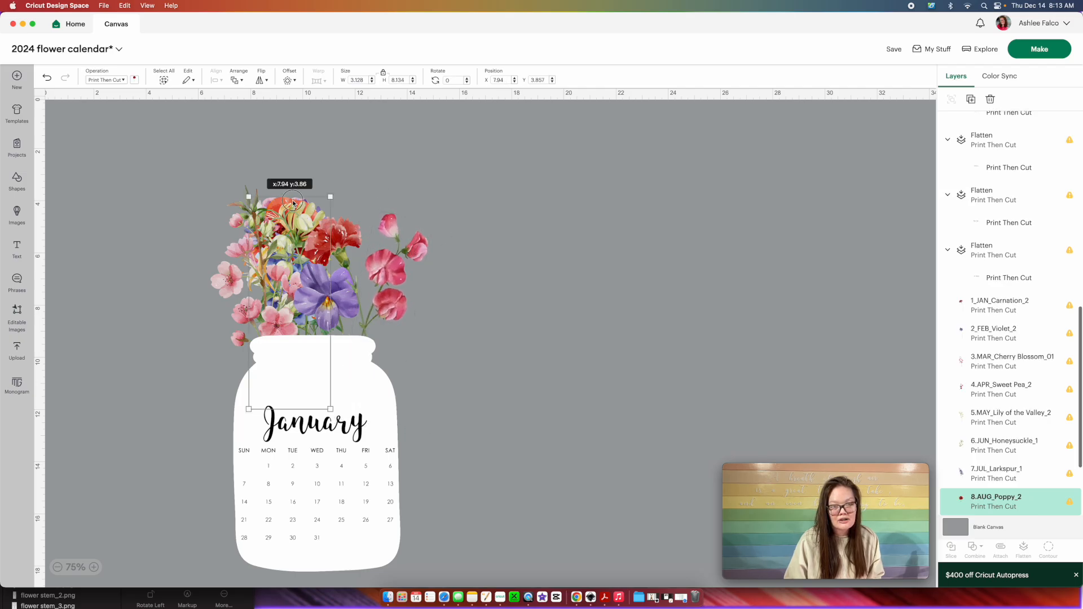
left_click_drag(295, 195, 371, 181)
mouse_move(295, 208)
left_mouse_down()
mouse_move(316, 165)
mouse_move(349, 203)
mouse_move(291, 202)
left_mouse_up()
left_click(265, 85)
left_click(305, 100)
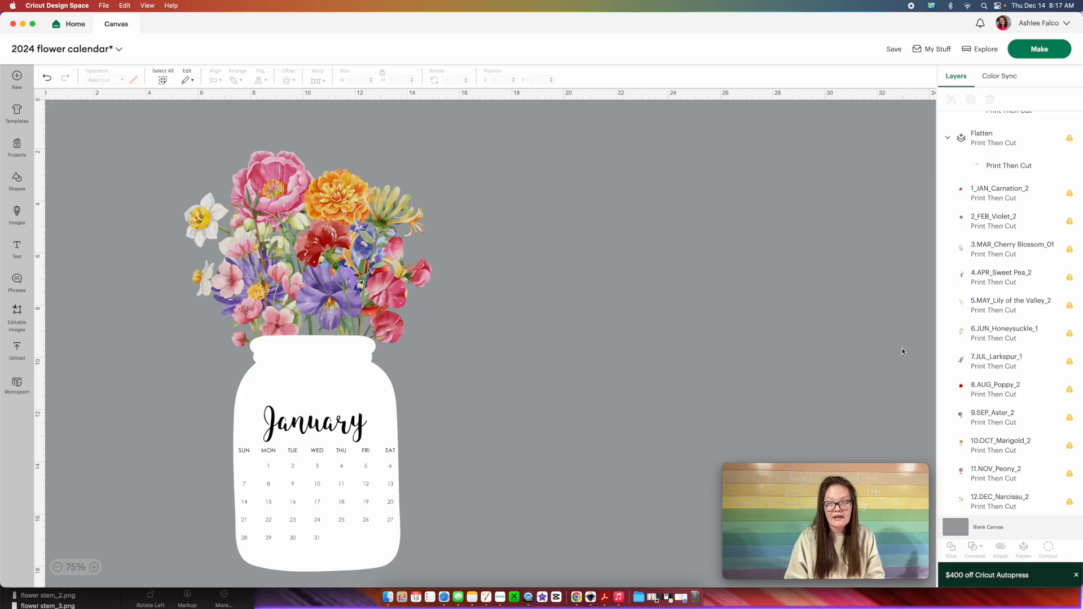
- Flatten the 1_JAN_Carnation_2 flower with the January calendar jar and send the flattened result to the back
left_click(1002, 198)
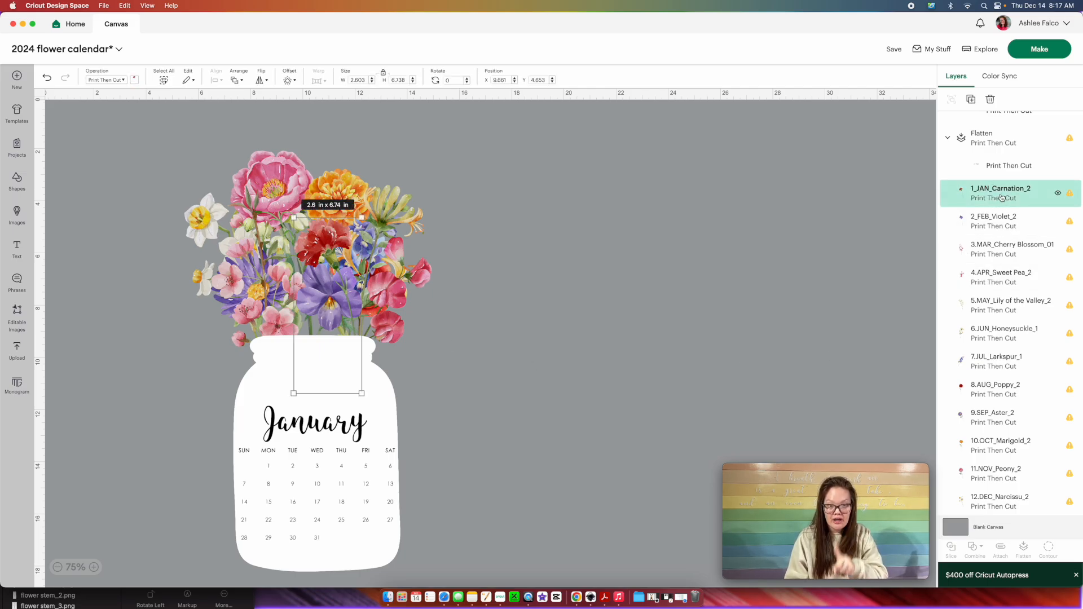
scroll(1002, 203, "up", 2)
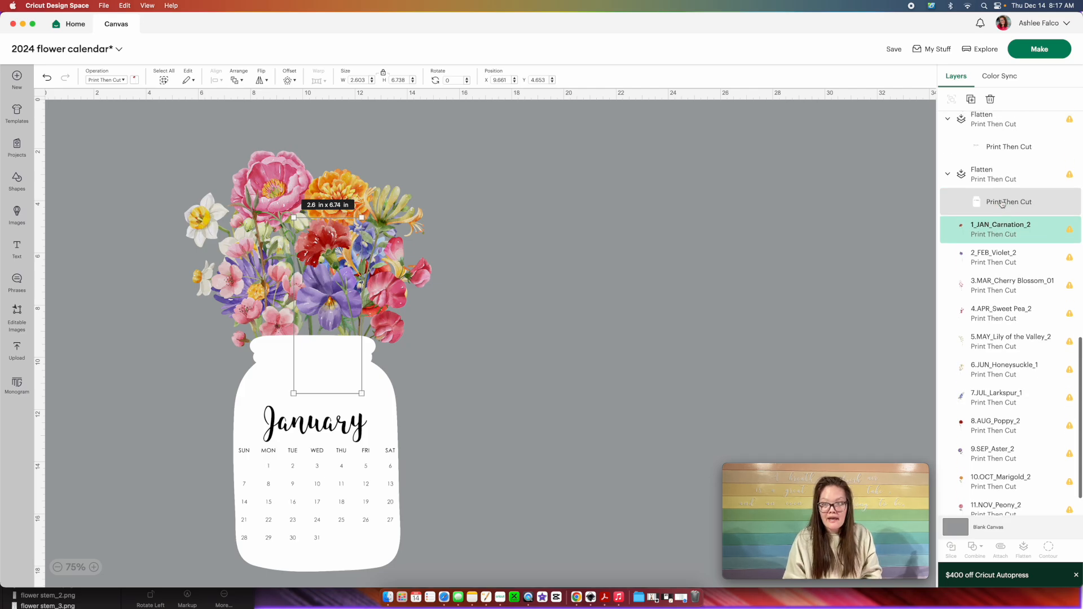
left_click(389, 440)
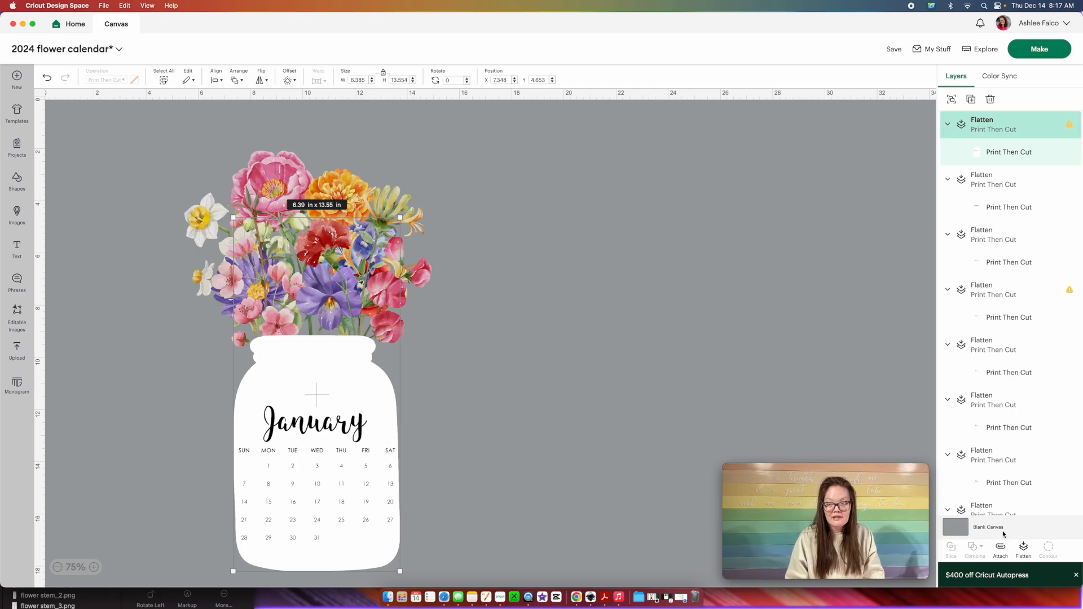
left_click(1024, 548)
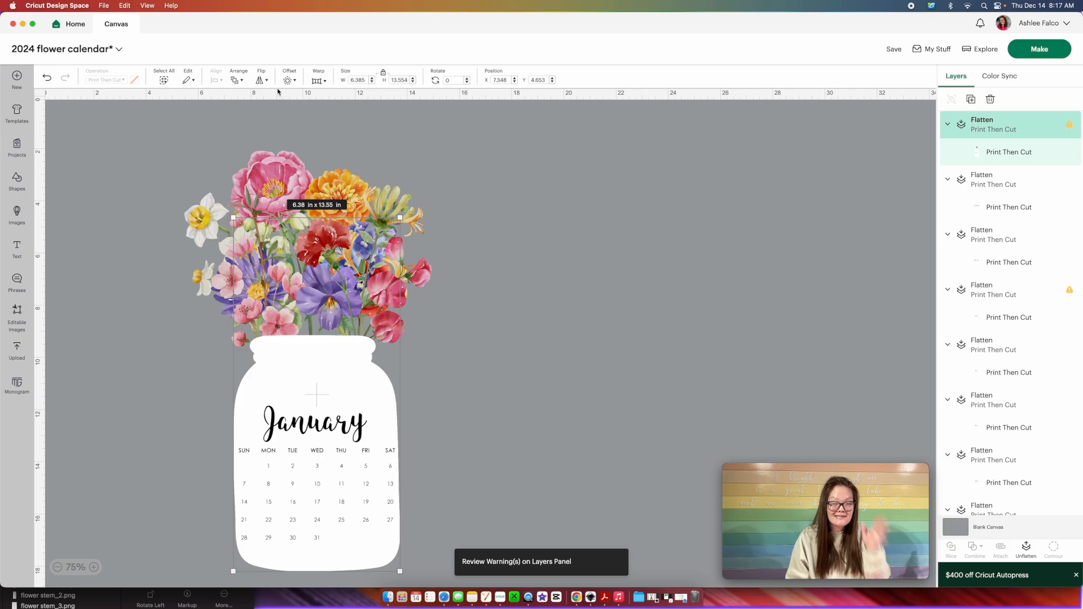
left_click(238, 79)
left_click(247, 150)
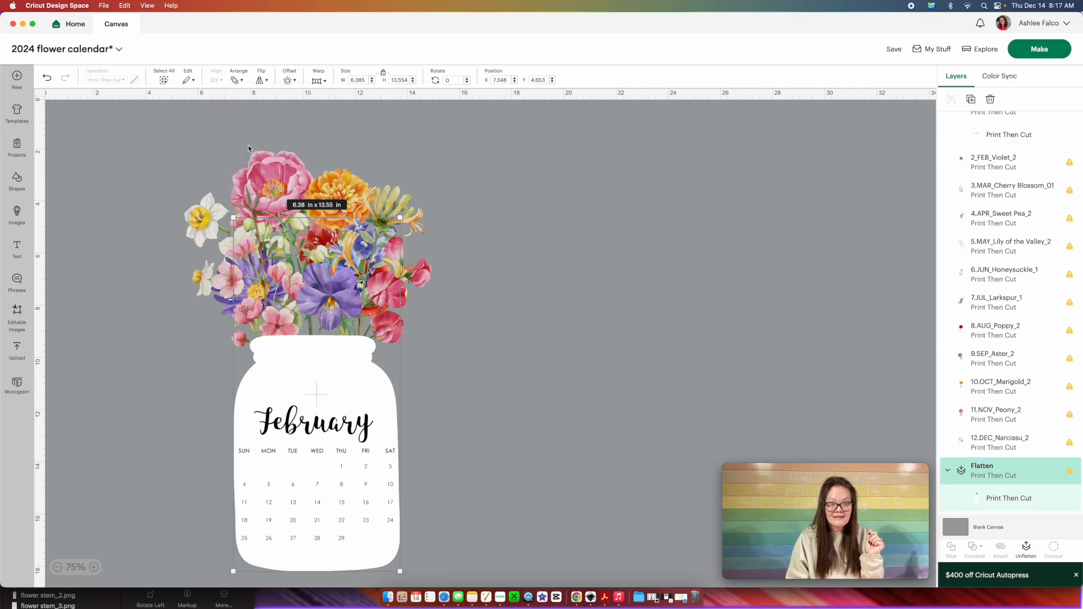
left_click(865, 354)
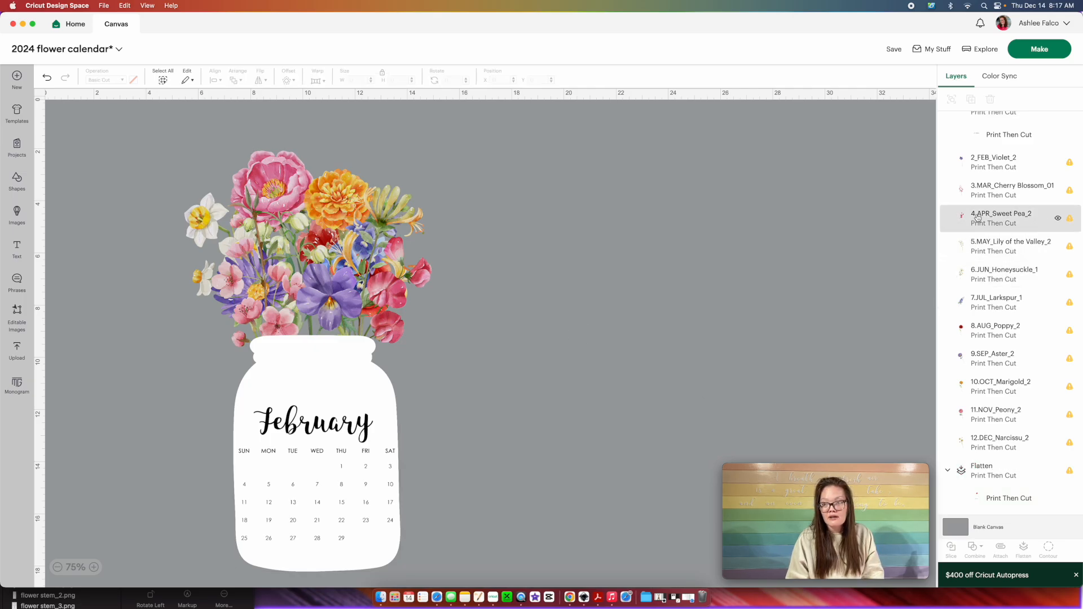
- Flatten the 2_FEB_Violet_2 flower with the February calendar jar and send the flattened result to the back
left_click(978, 164)
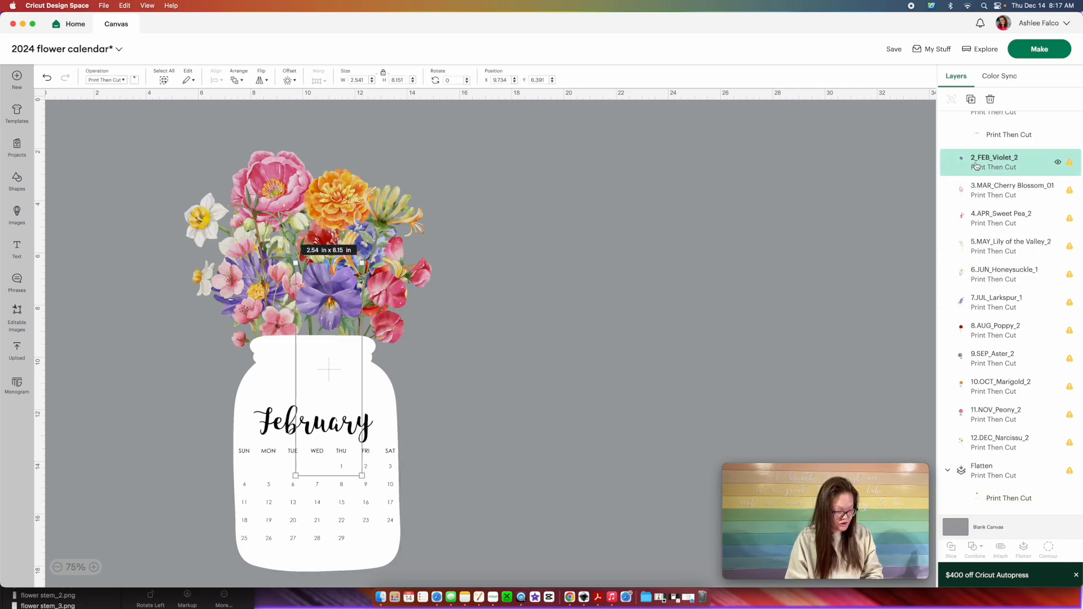
left_click(367, 521)
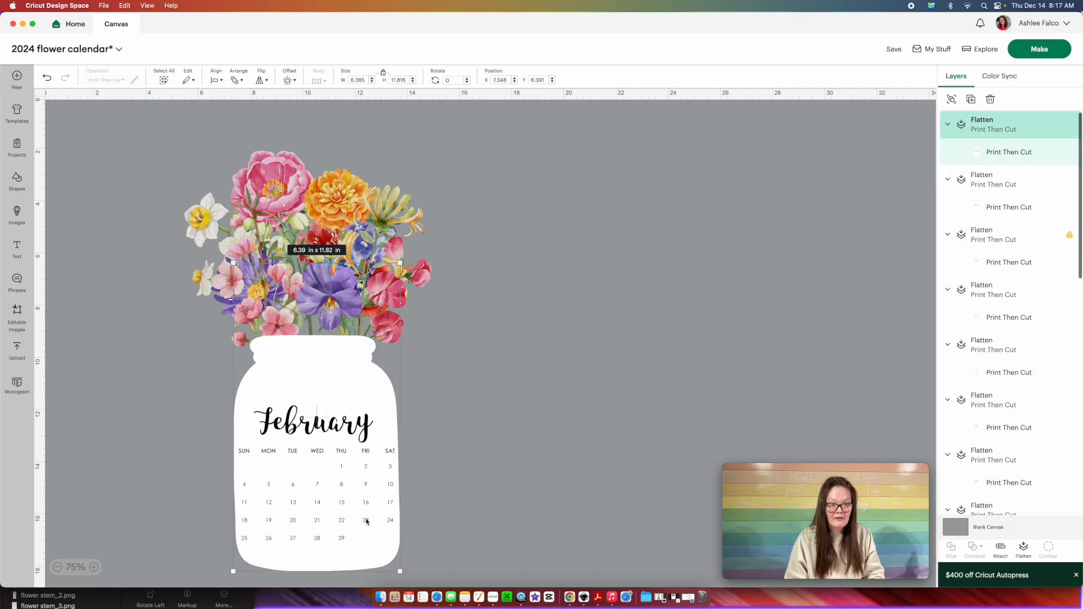
left_click(1029, 554)
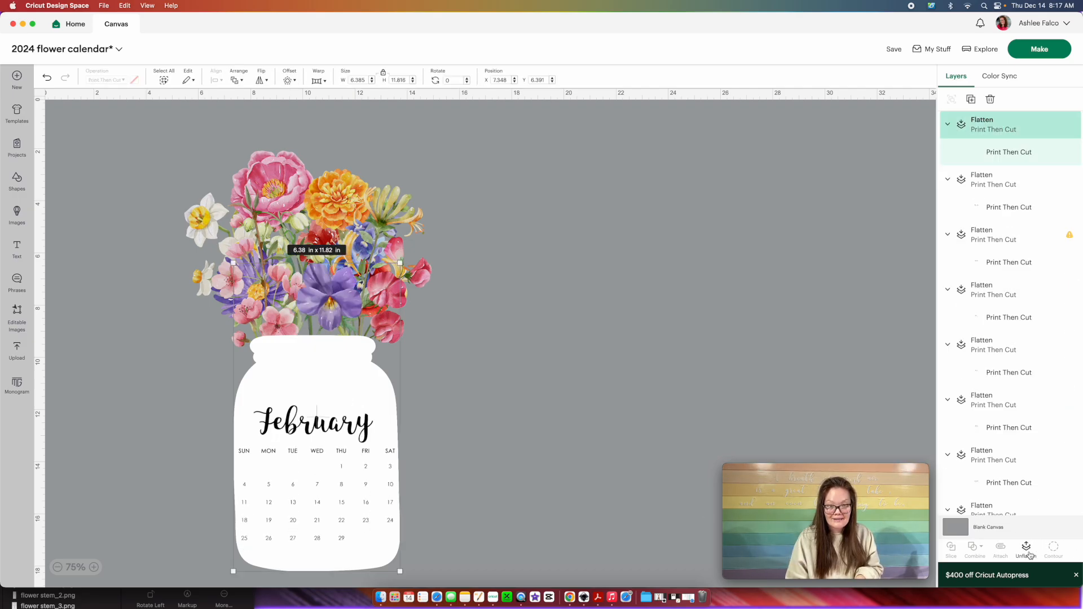
left_click(235, 76)
left_click(260, 149)
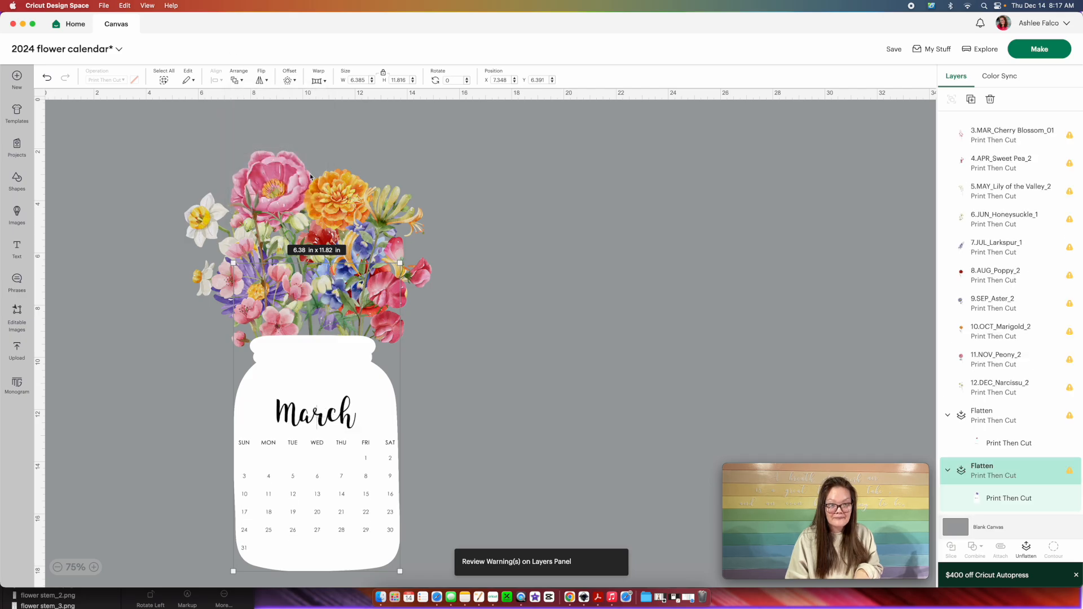
left_click(527, 327)
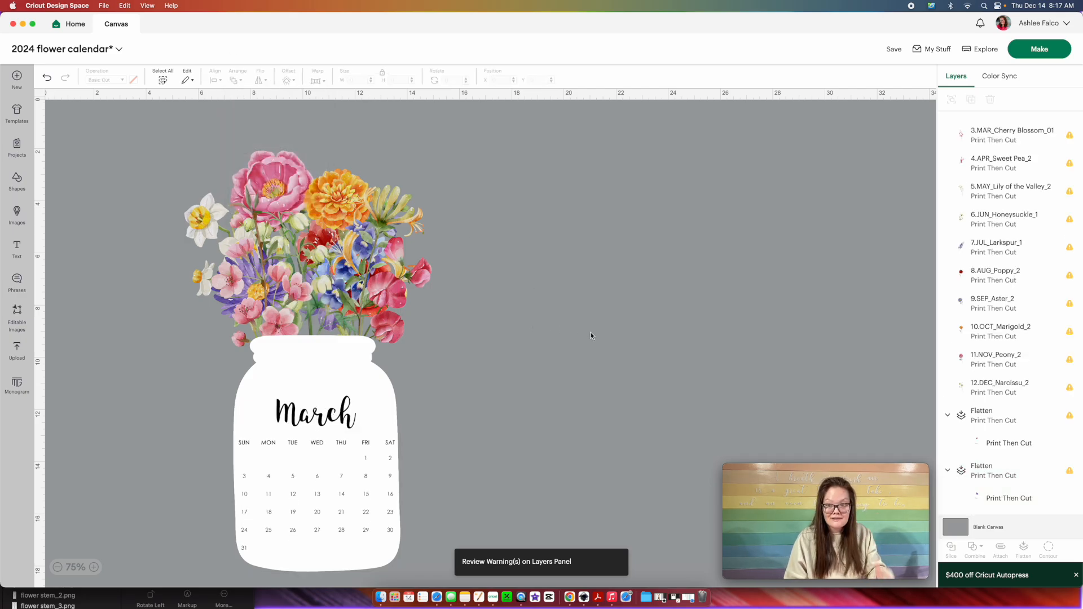
- Flatten the 3.MAR_Cherry Blossom_01 flower with the March calendar jar and change its stacking order
left_click(1007, 140)
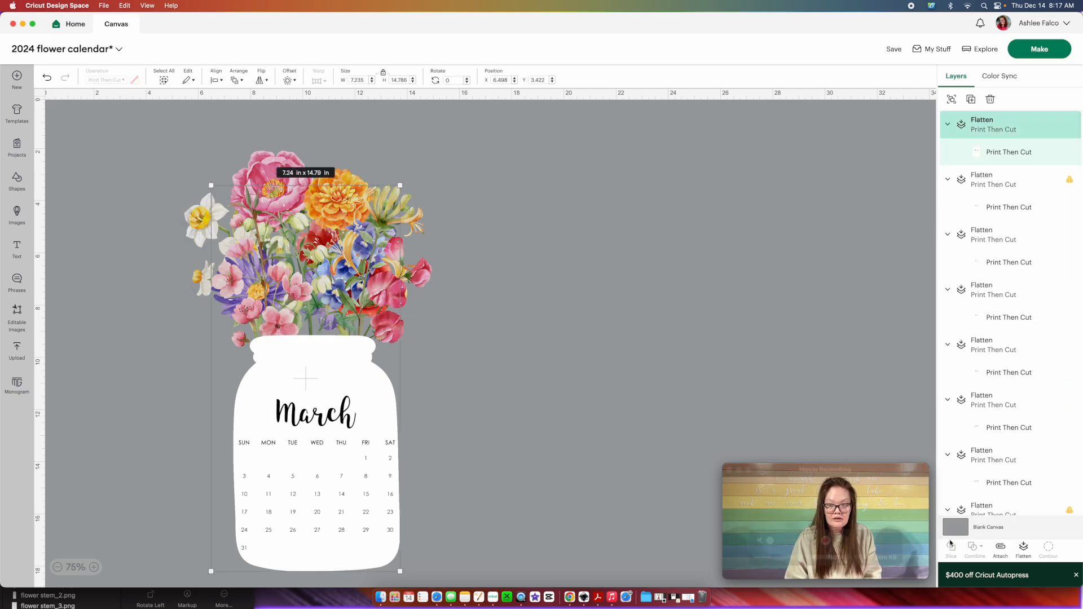
left_click(1024, 548)
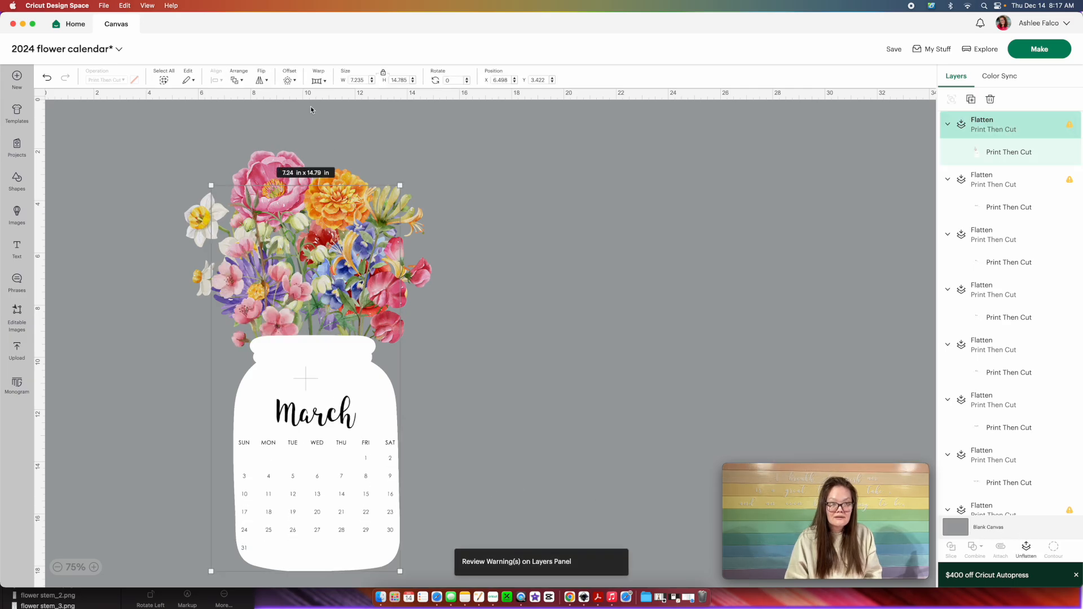
left_click(240, 81)
left_click(257, 109)
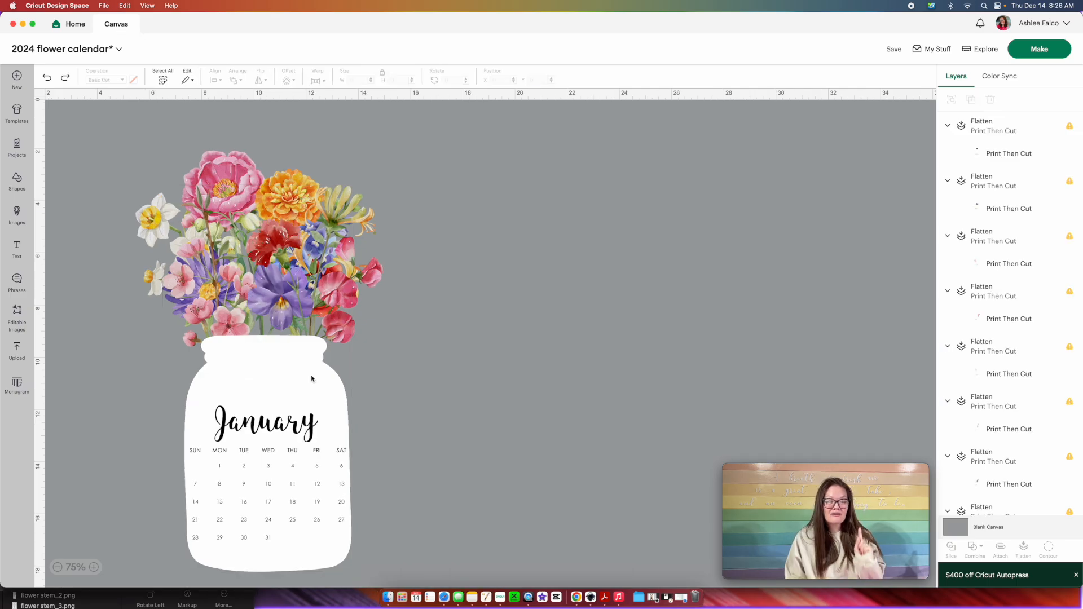
- Move the January, February and March calendars off the stack into a row to show each jar with its own flower
left_click(257, 404)
left_click_drag(257, 404, 487, 401)
left_click_drag(274, 434, 671, 435)
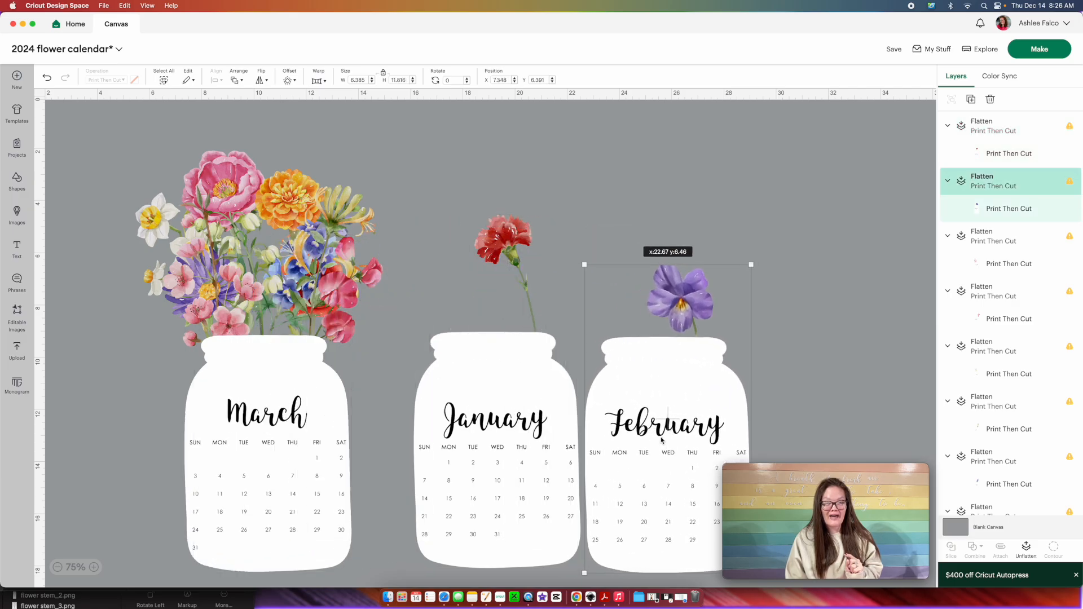
left_click_drag(267, 434, 850, 419)
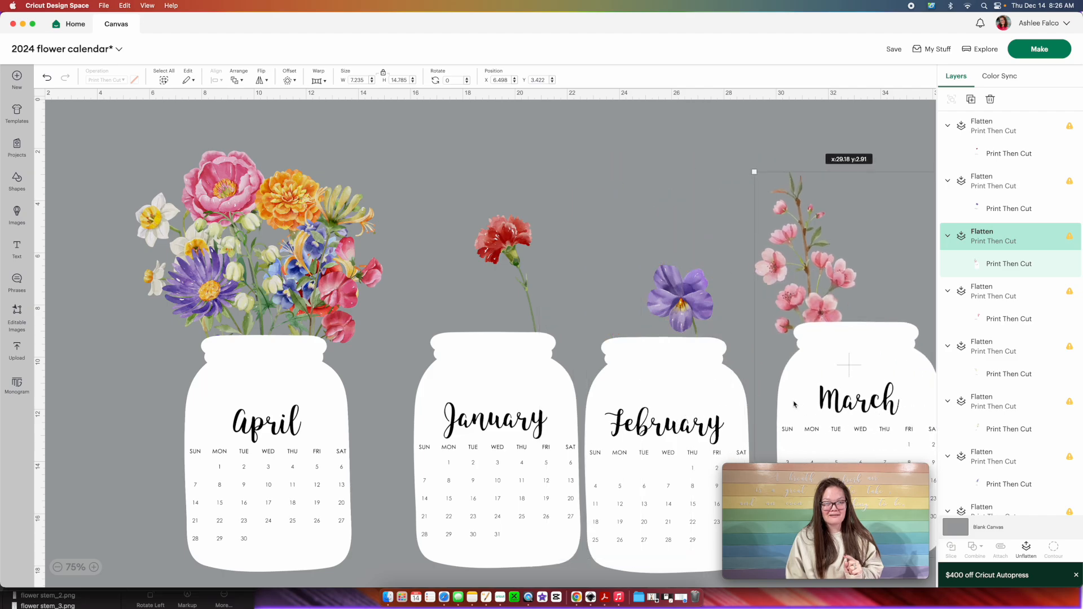
left_click(490, 319)
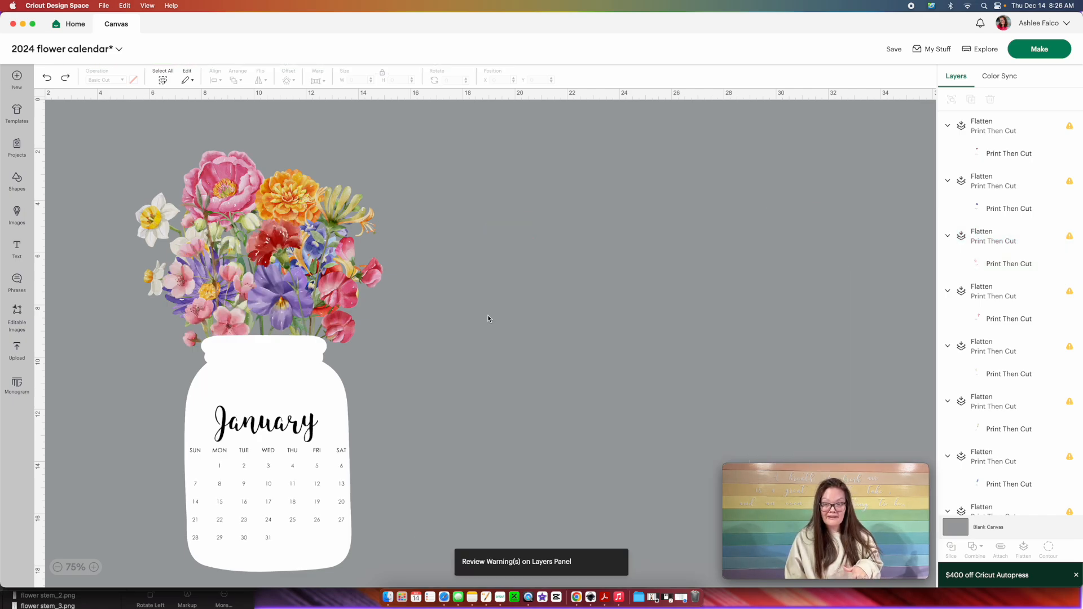
- Send the flattened January calendar to the back of the stack
left_click(292, 388)
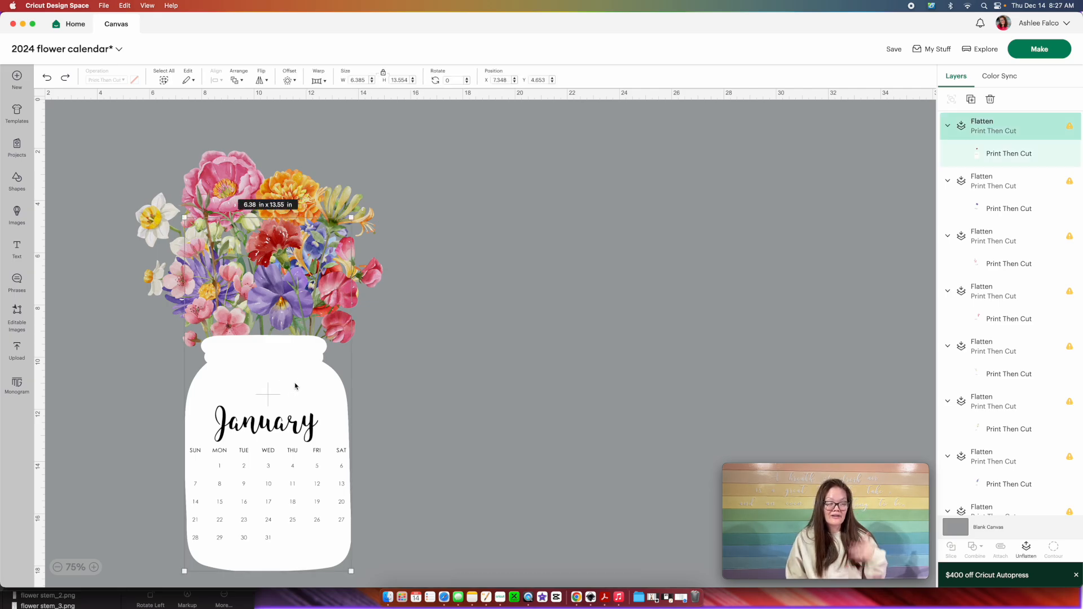
left_click(240, 77)
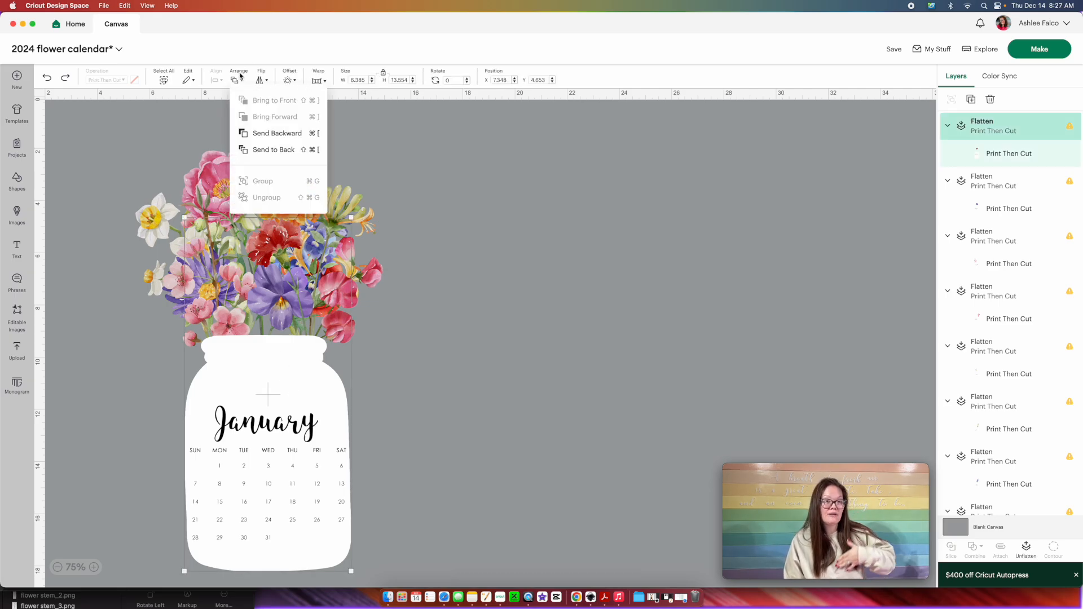
left_click(248, 149)
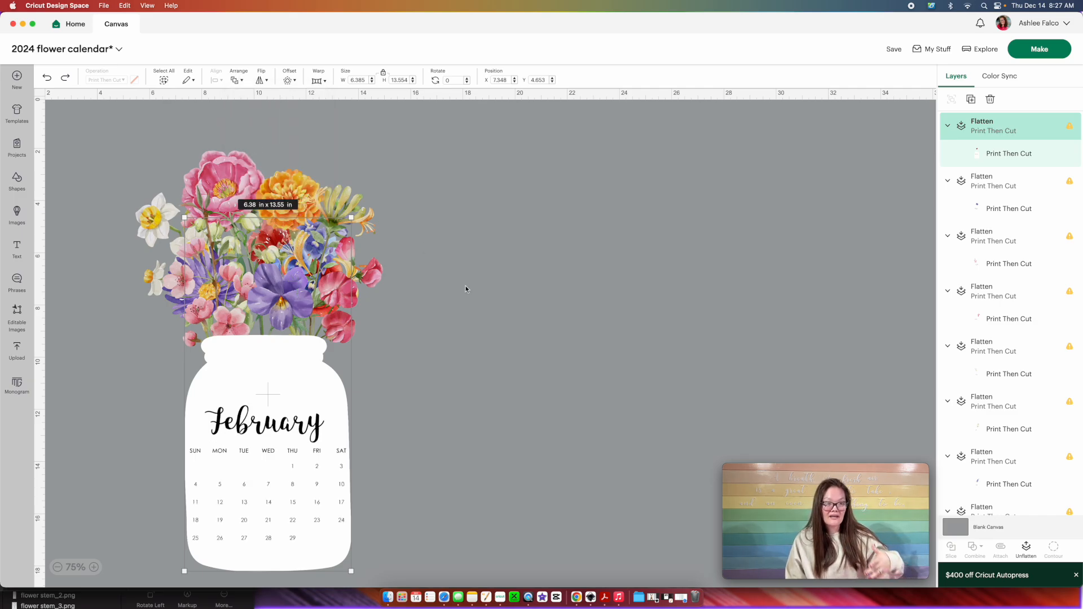
left_click(404, 364)
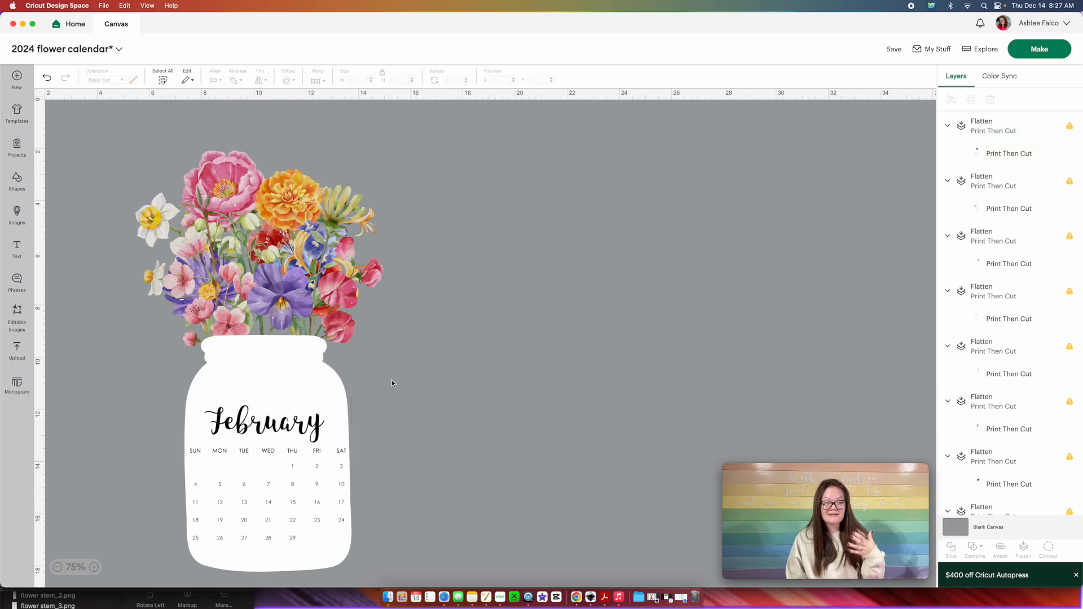
- Send the flattened February calendar to the back of the stack, behind January
left_click(255, 435)
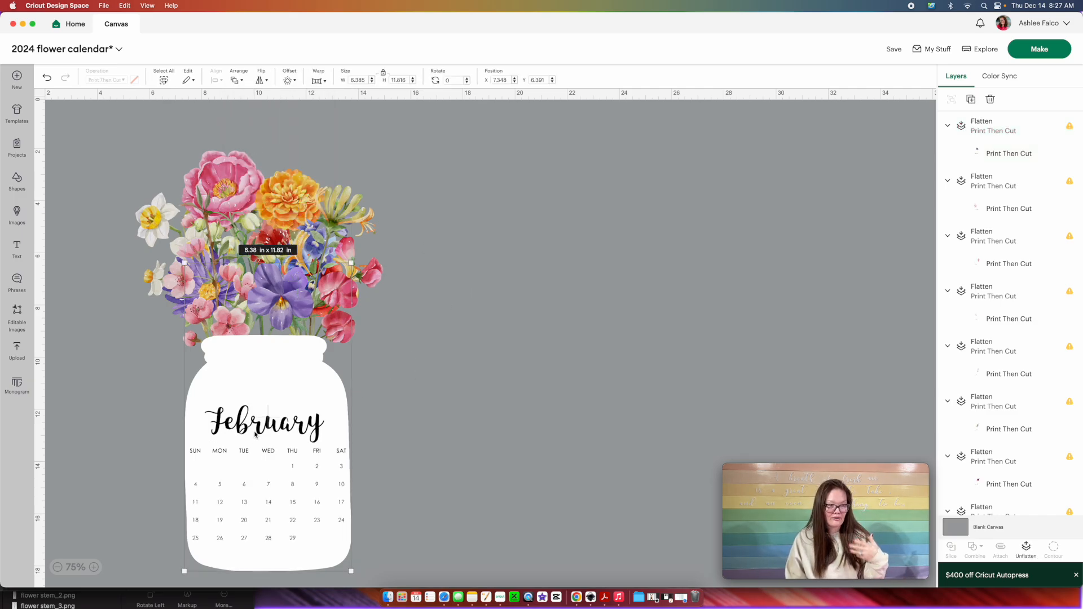
left_click(239, 79)
left_click(265, 149)
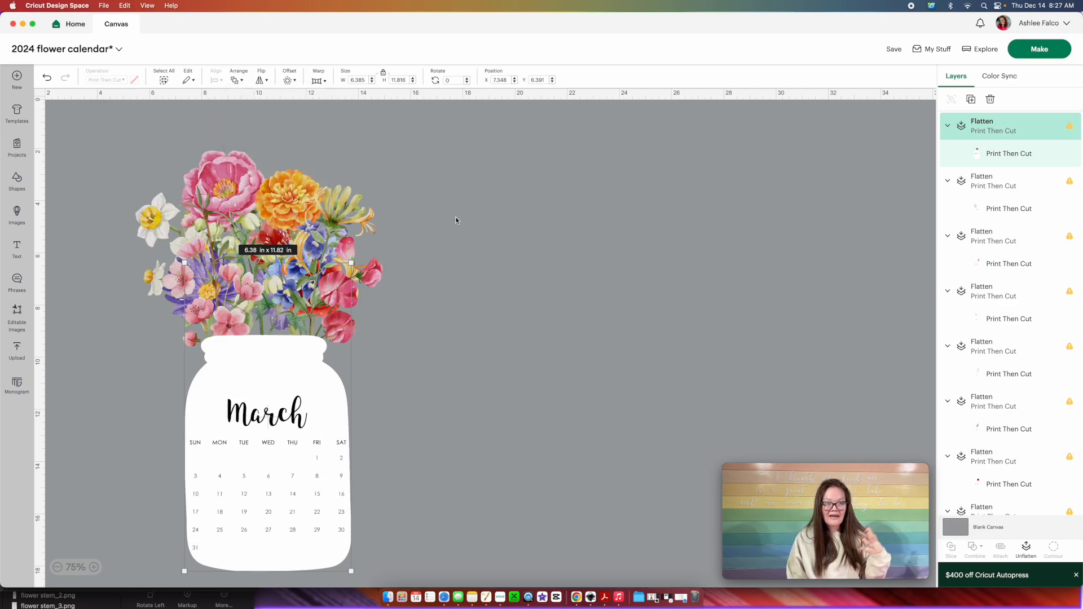
left_click(552, 257)
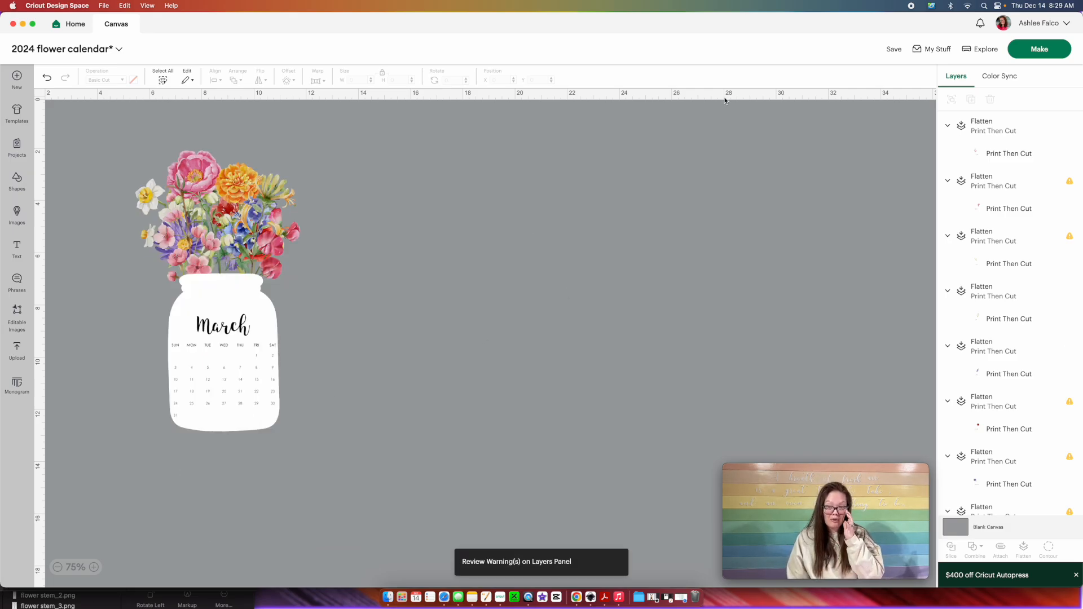
- Save the 2024 flower calendar project
left_click(889, 53)
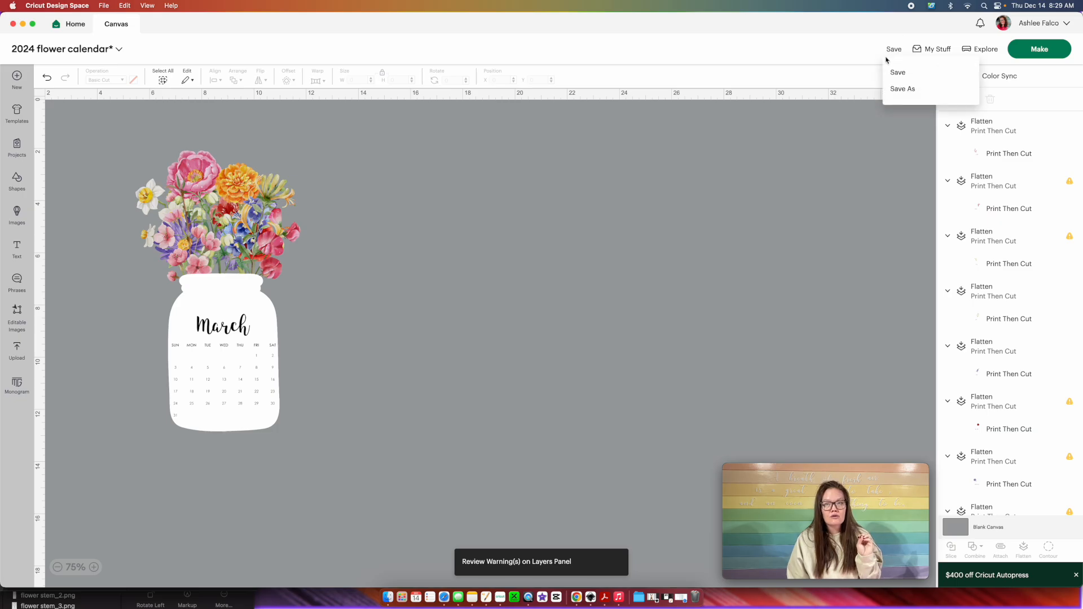
left_click(898, 73)
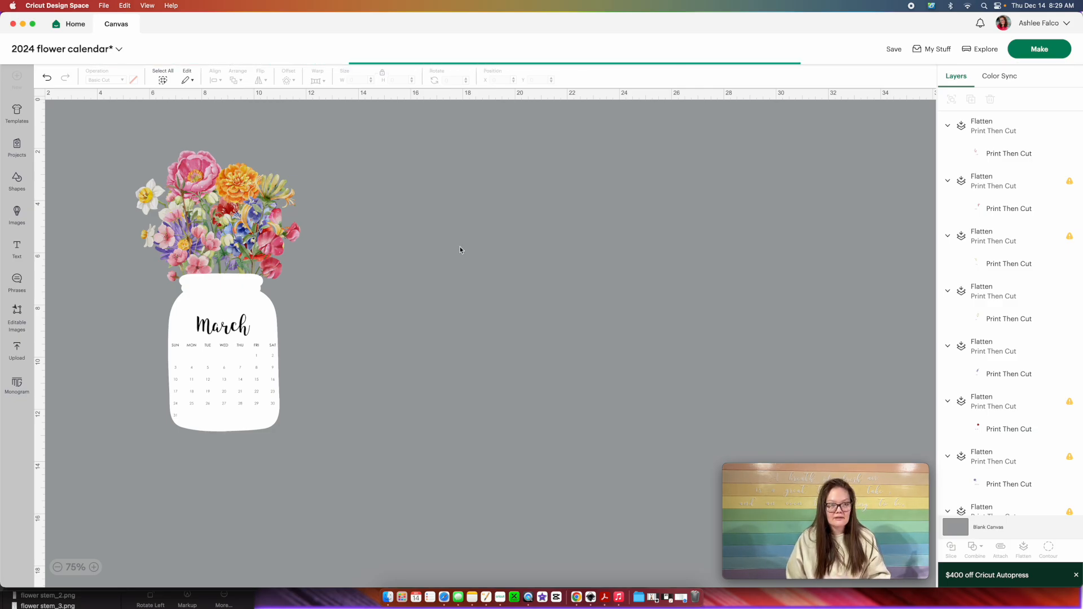
- Preview how the calendars are laid out on the first three Print Then Cut mats, and return to the canvas
left_click(1039, 49)
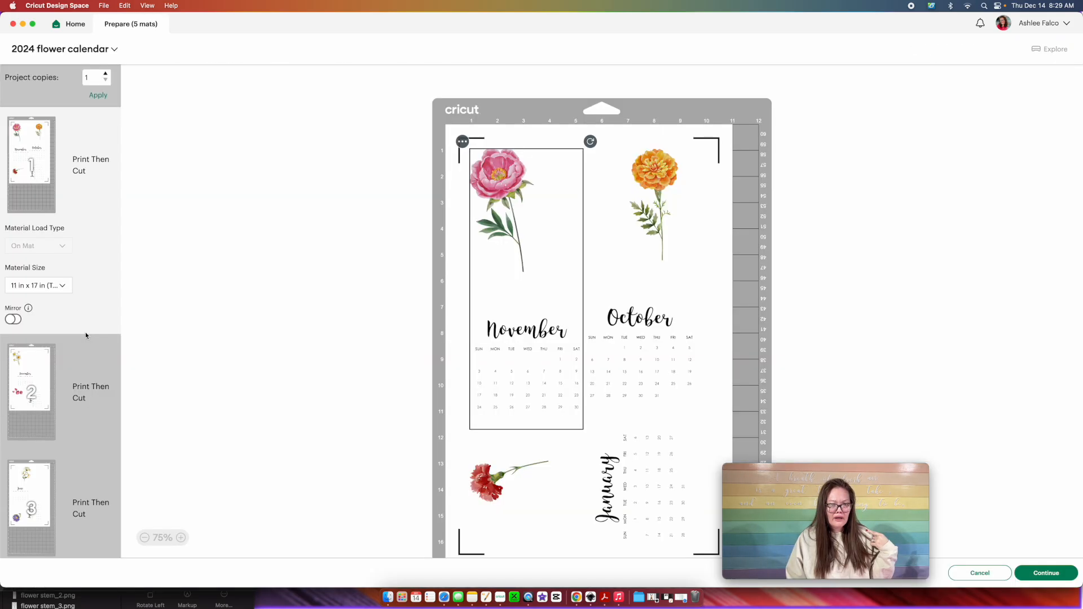
scroll(86, 334, "down", 2)
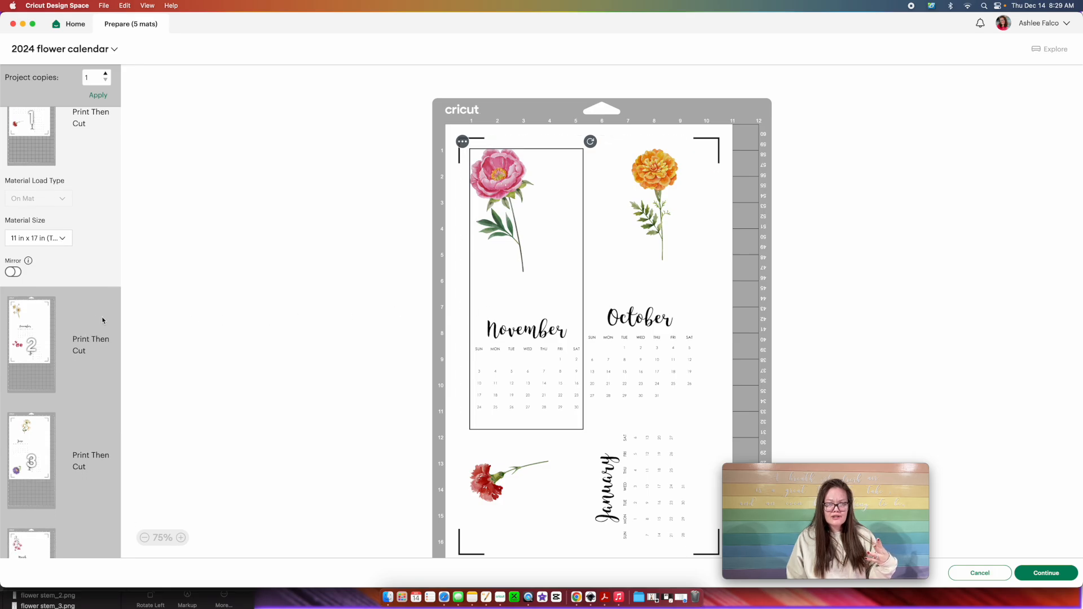
left_click(53, 328)
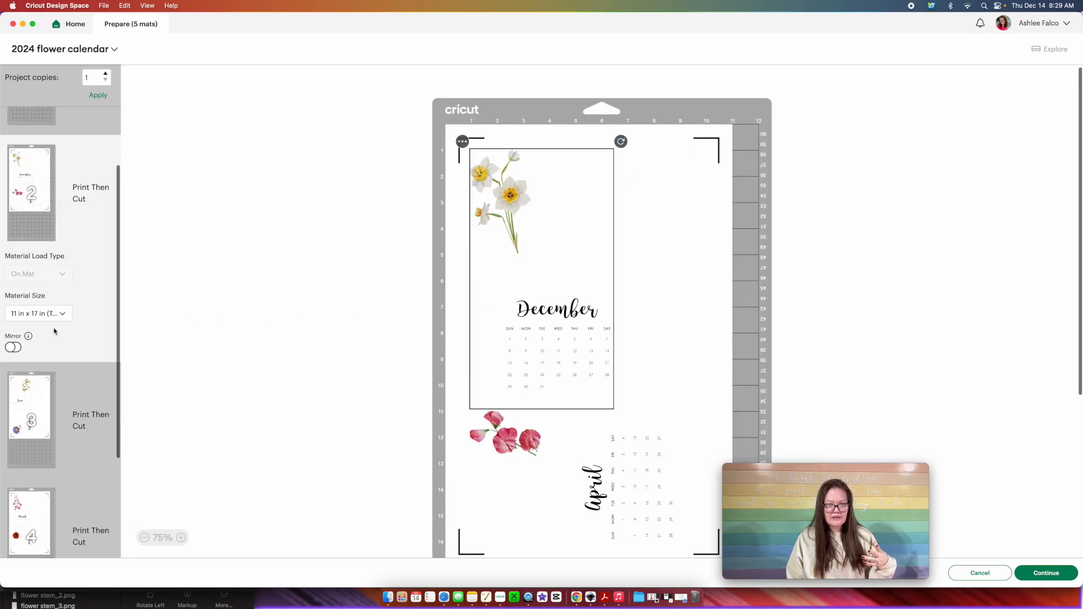
left_click(56, 345)
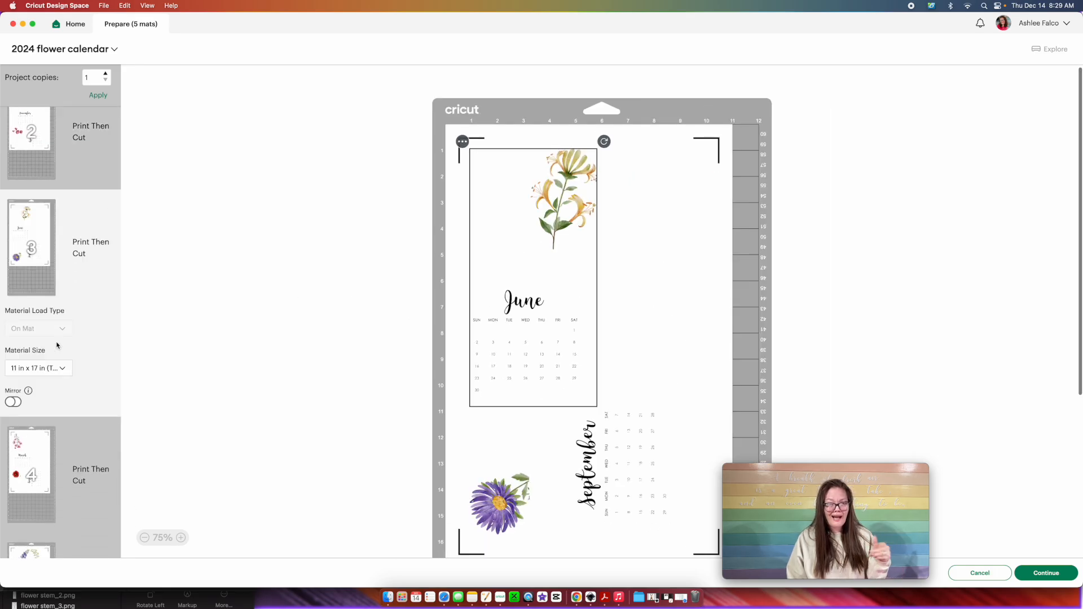
left_click(997, 580)
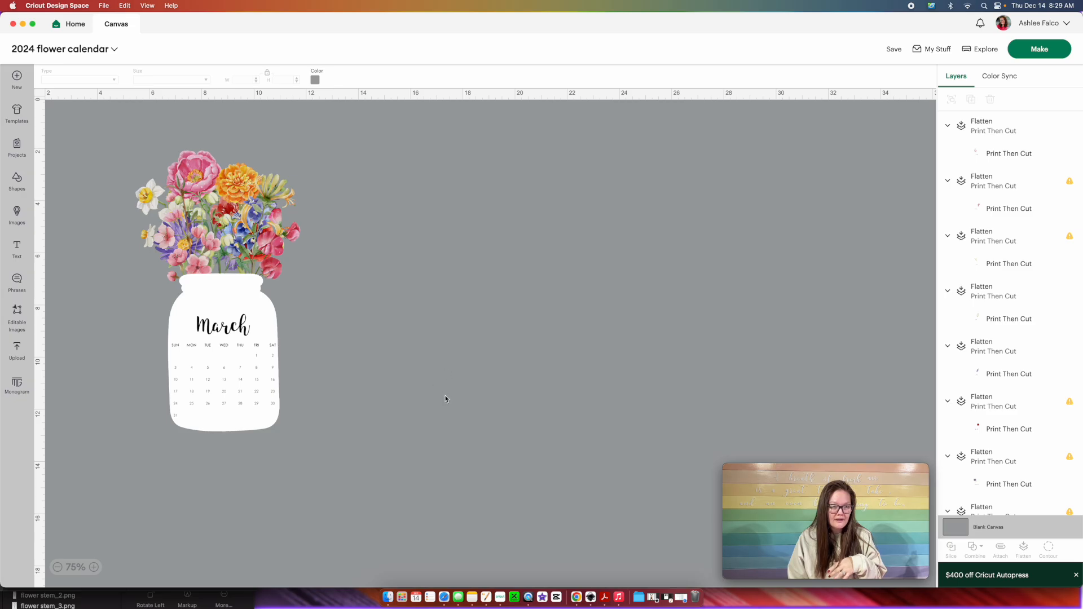
- Select the entire jar calendar, prepare its Print Then Cut mats, review them and continue to the making stage
left_click_drag(445, 398, 103, 126)
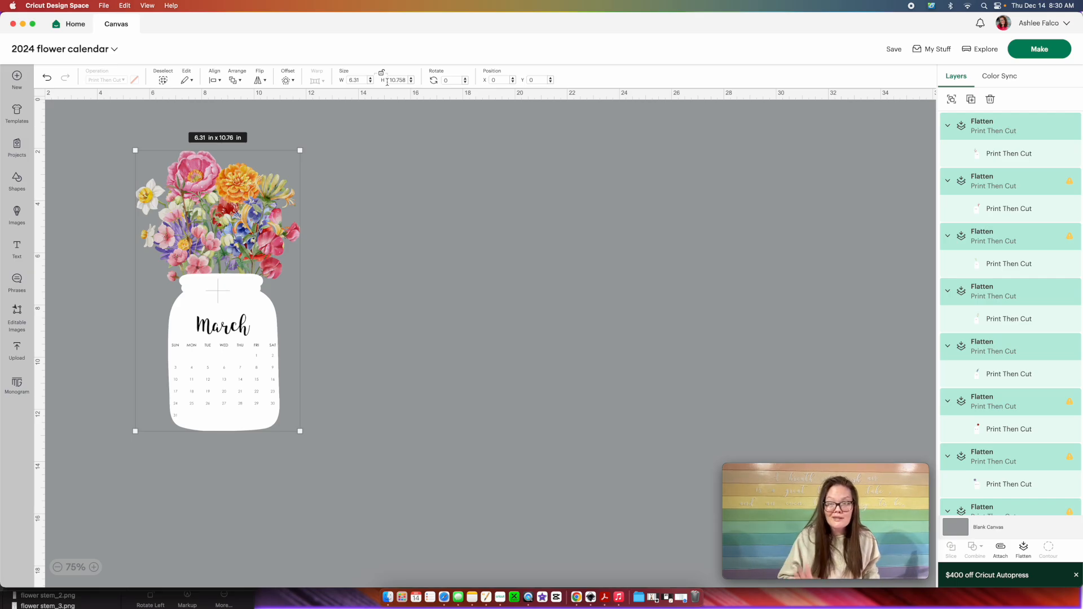
left_click(1040, 49)
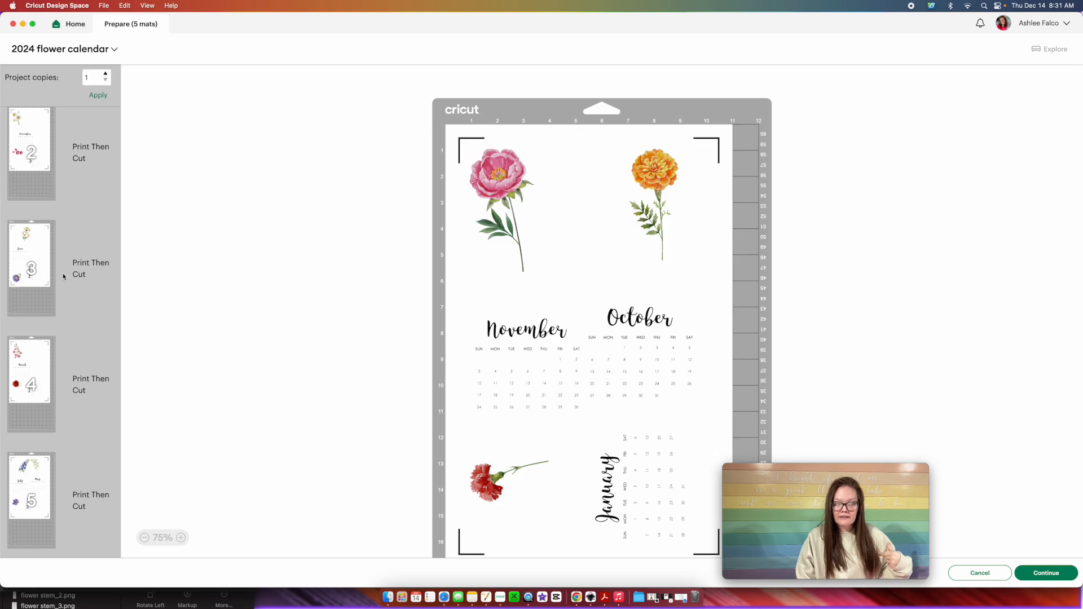
scroll(63, 275, "up", 5)
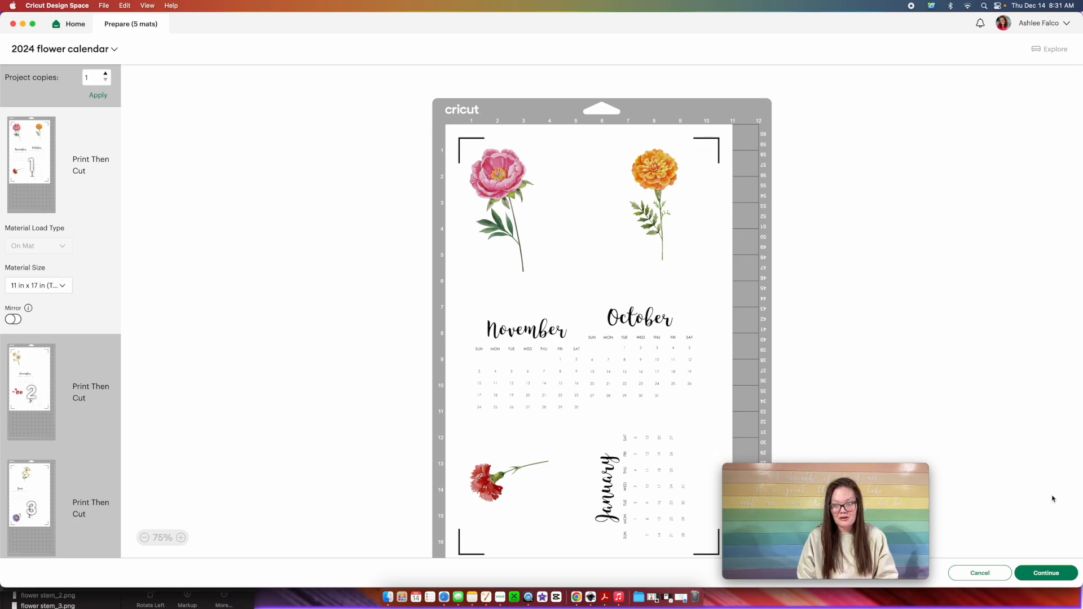
left_click(1047, 574)
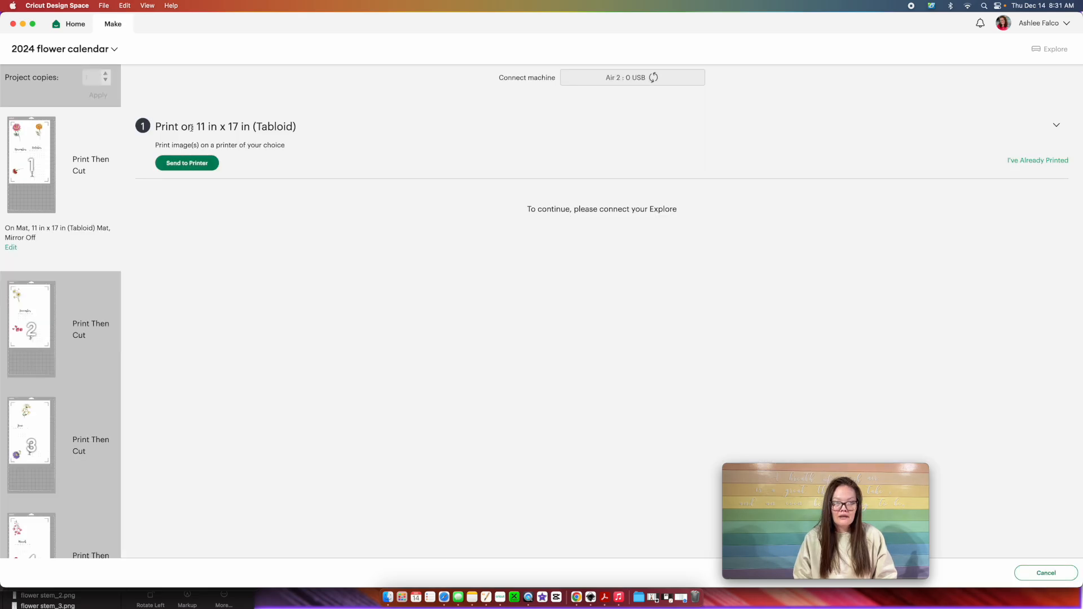
- Set up printing of the first mat with the system dialog enabled and proceed to the computer's print settings
left_click(195, 164)
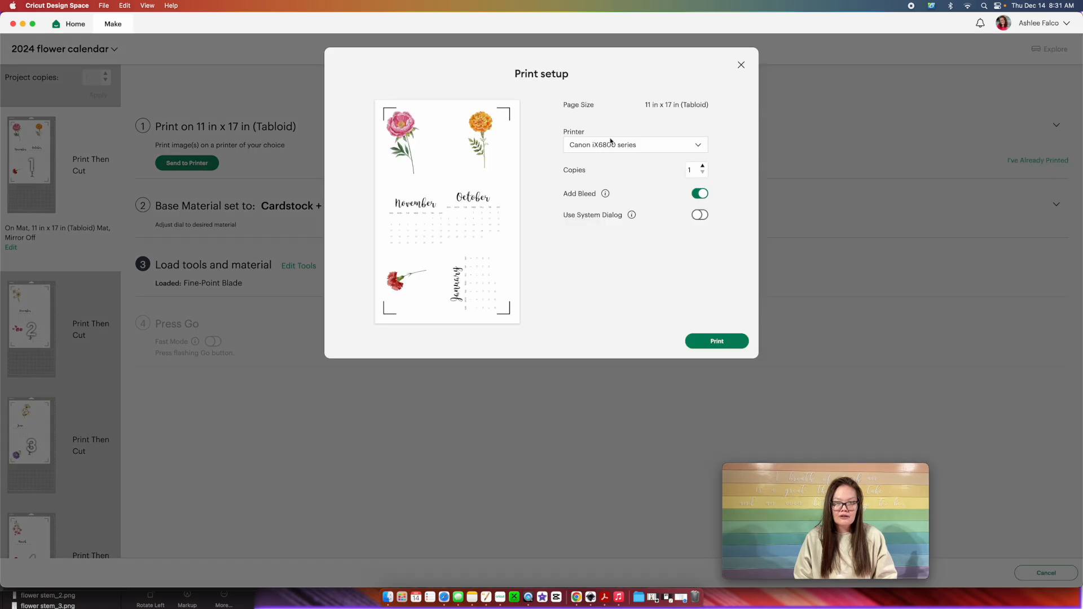
left_click(700, 216)
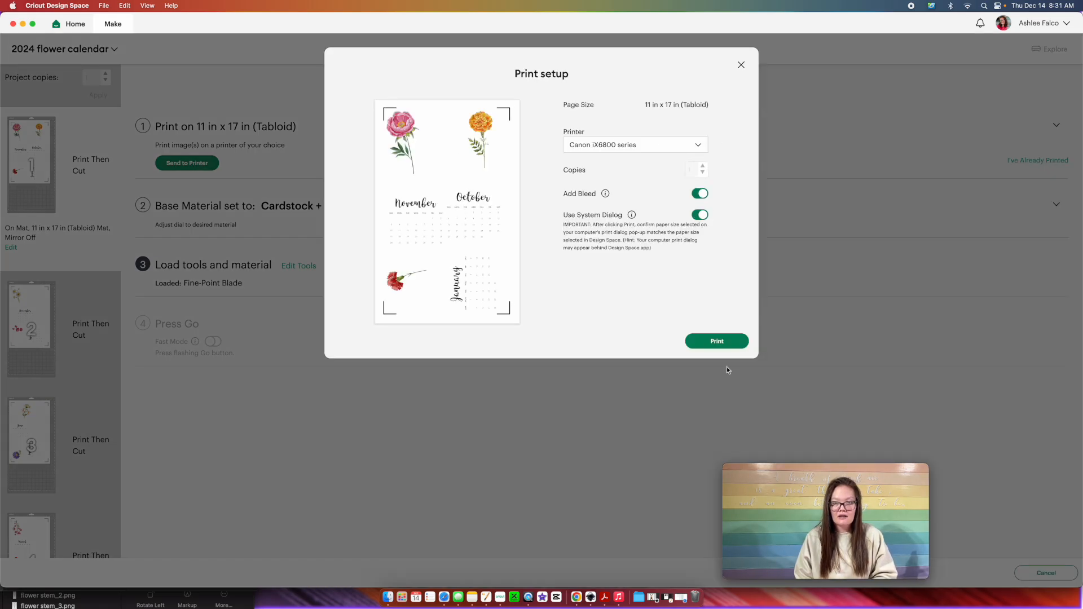
left_click(711, 344)
- Set the print's media type to Photo under Media & Quality
scroll(440, 254, "down", 5)
left_click(452, 256)
left_click(450, 253)
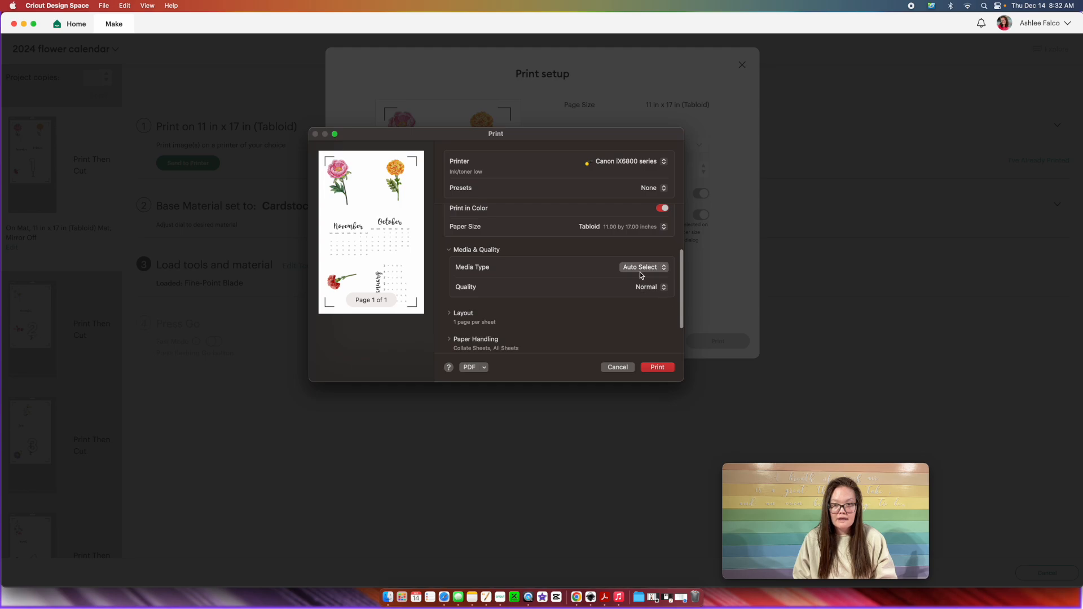
- Scale the page to fit the Tabloid 11 by 17 inch paper size under Paper Handling and print it
scroll(628, 286, "down", 2)
left_click(451, 295)
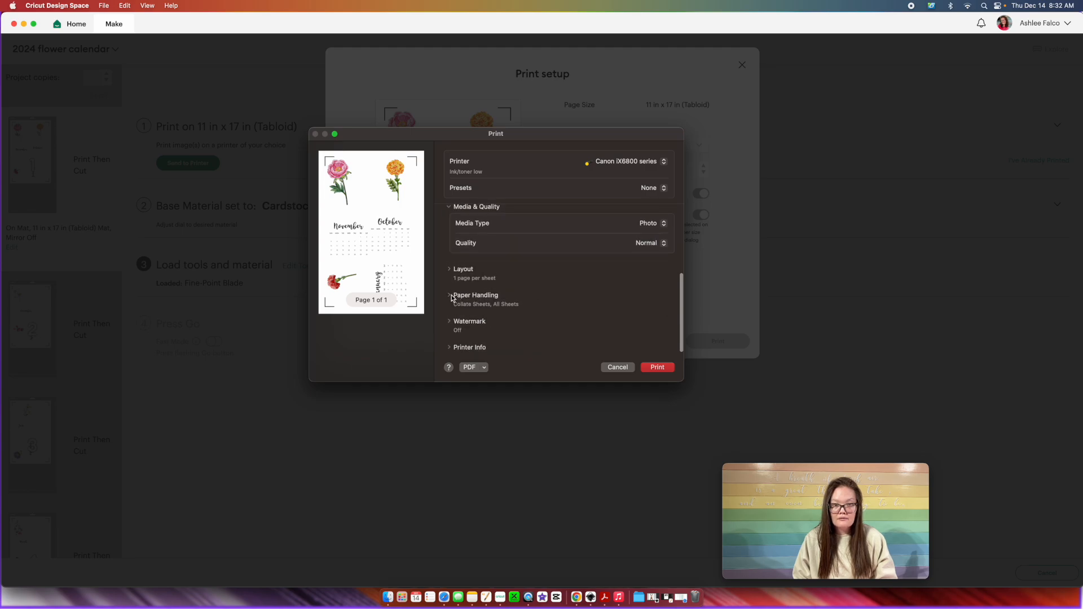
left_click(661, 369)
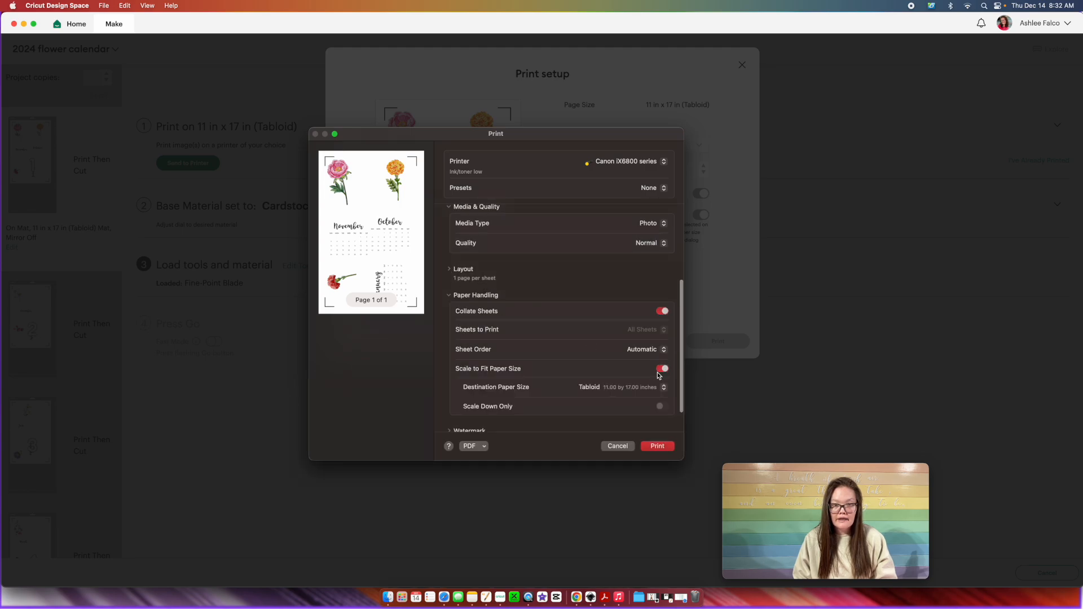
left_click(655, 391)
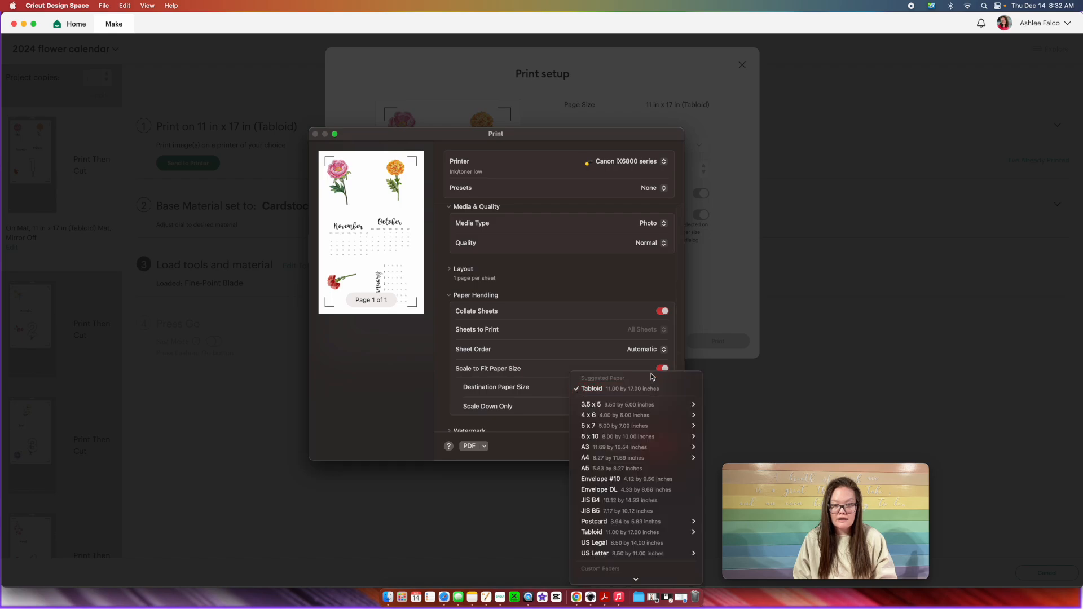
left_click(518, 390)
scroll(524, 395, "down", 2)
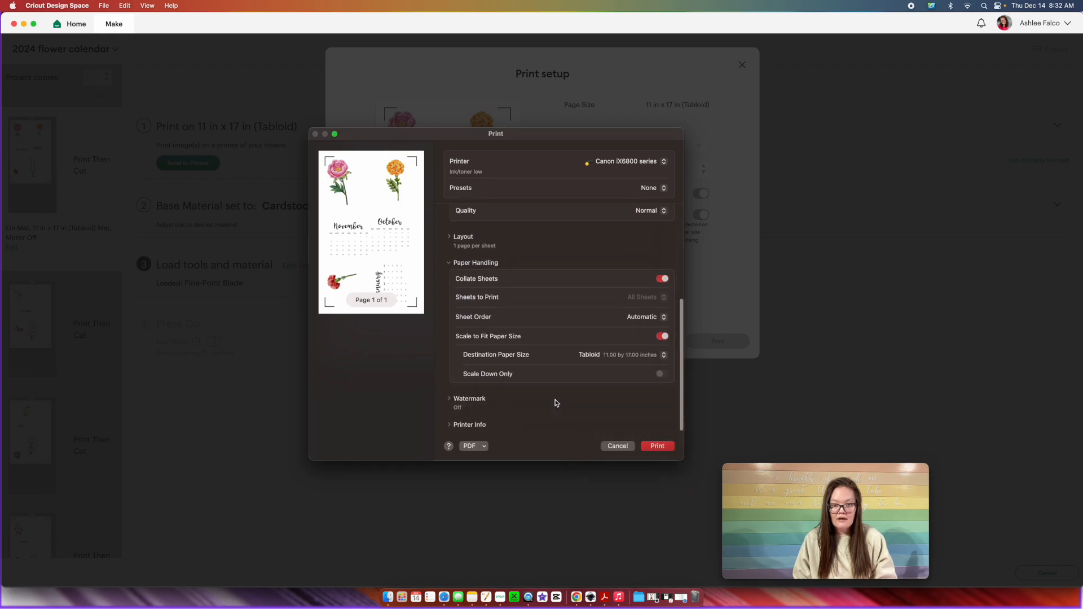
left_click(656, 447)
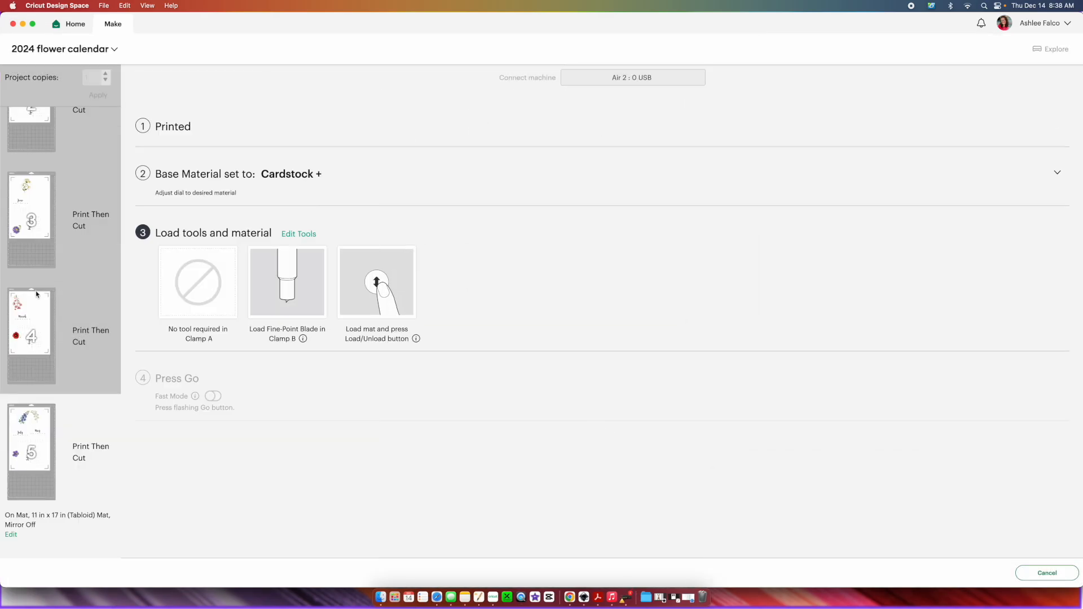
- Choose the first printed mat for cutting and turn on Fast Mode
mouse_move(35, 444)
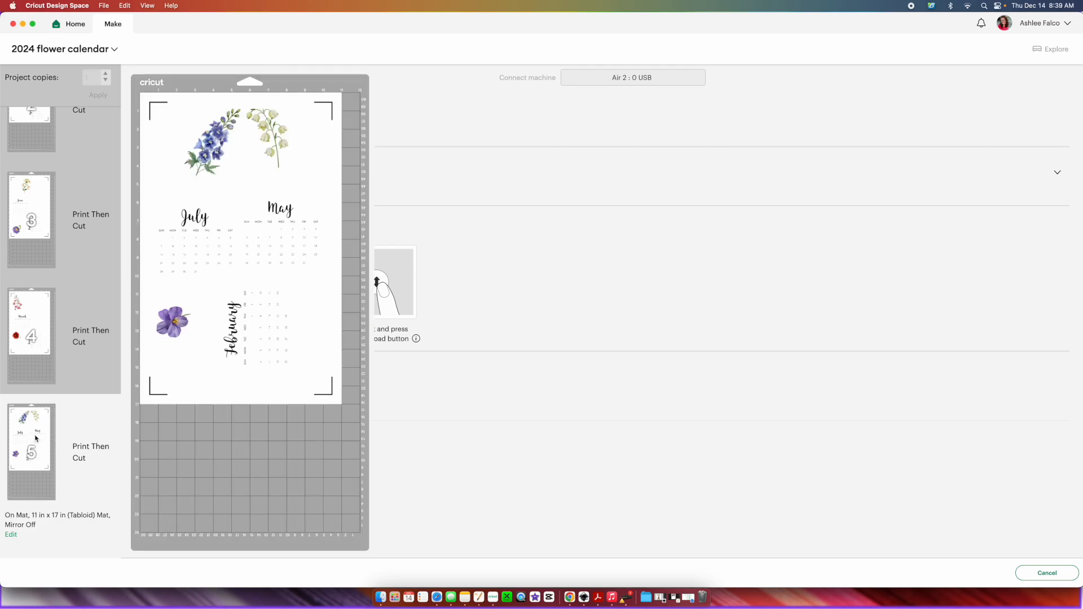
scroll(49, 248, "up", 5)
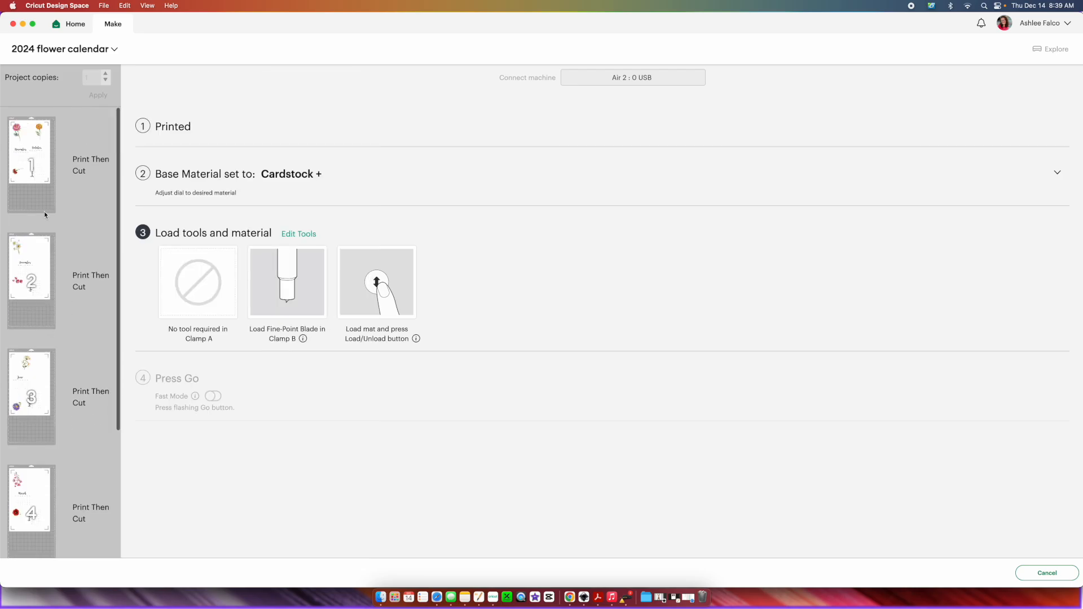
mouse_move(35, 160)
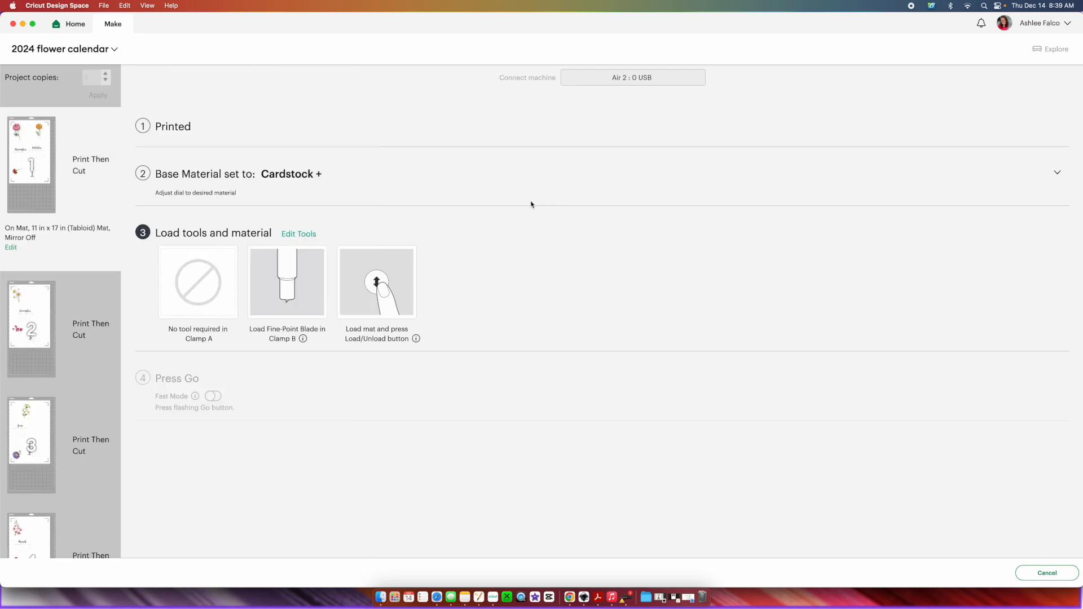
mouse_move(33, 184)
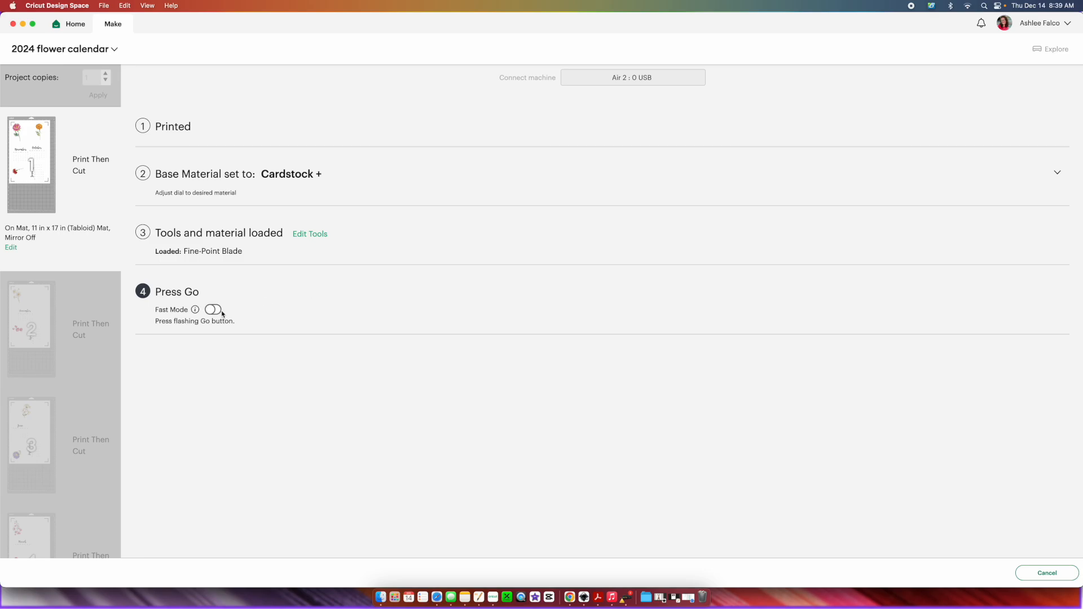
left_click(213, 310)
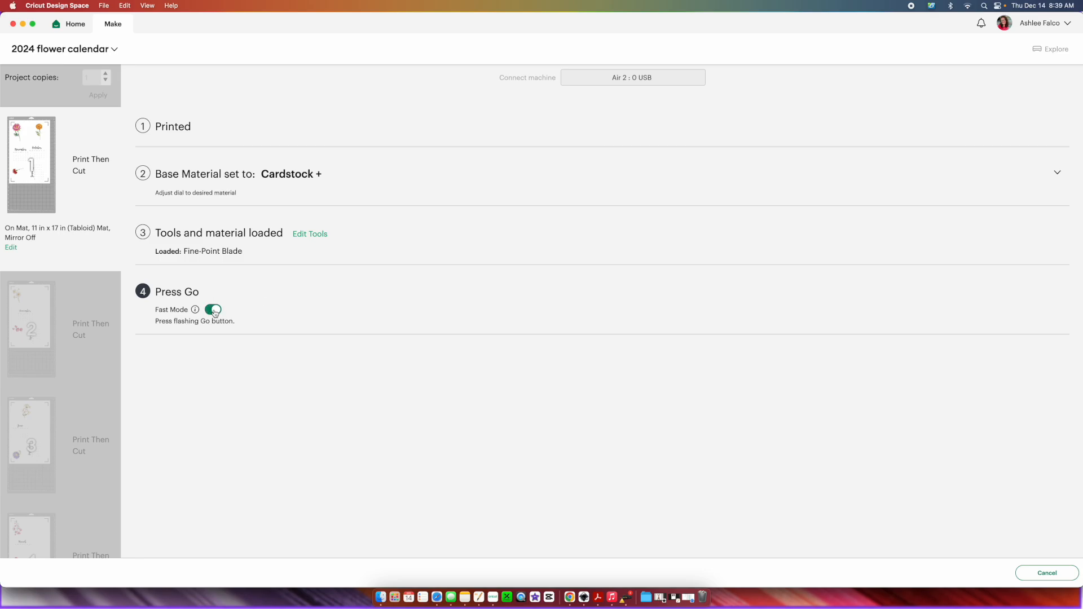